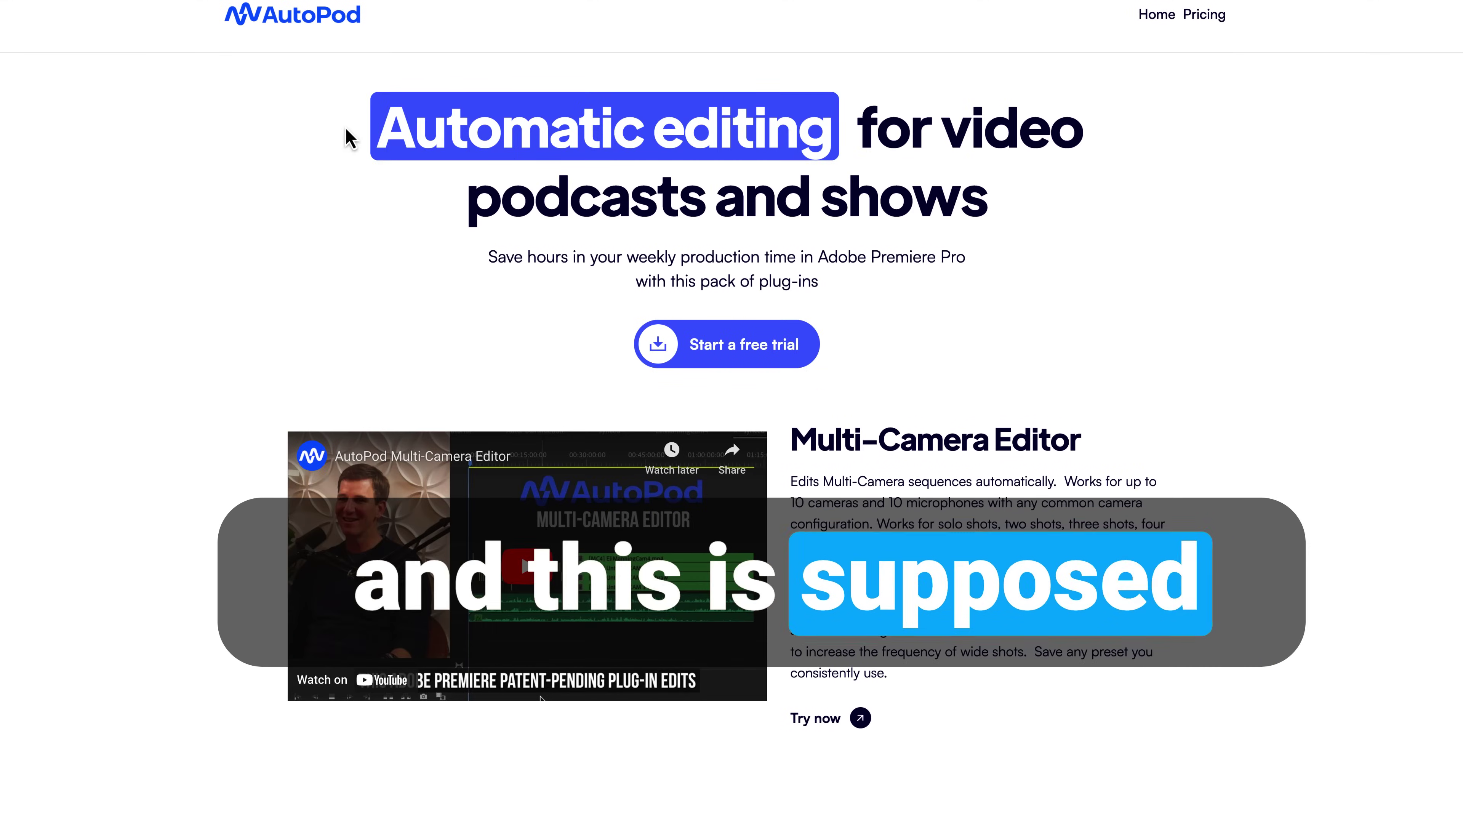
# Highlight the 'Automatic editing' headline on the AutoPod homepage
pyautogui.moveTo(372, 123)
pyautogui.mouseDown()
pyautogui.moveTo(685, 153)
pyautogui.moveTo(792, 201)
pyautogui.moveTo(950, 210)
pyautogui.mouseUp()
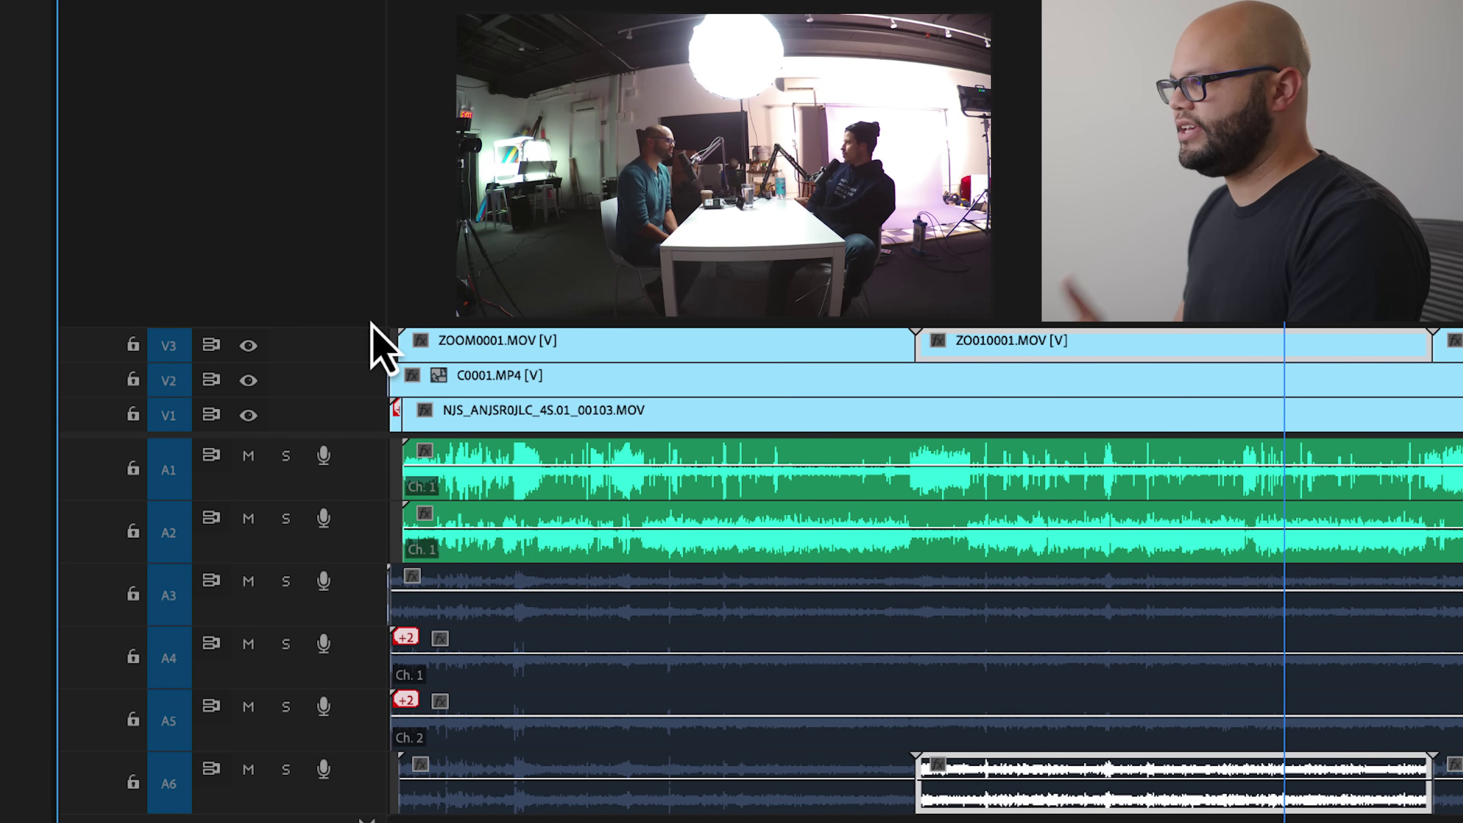
# Hide the V3 and V2 cameras to reveal the wide shot, then select the A1 microphone clip
pyautogui.click(249, 345)
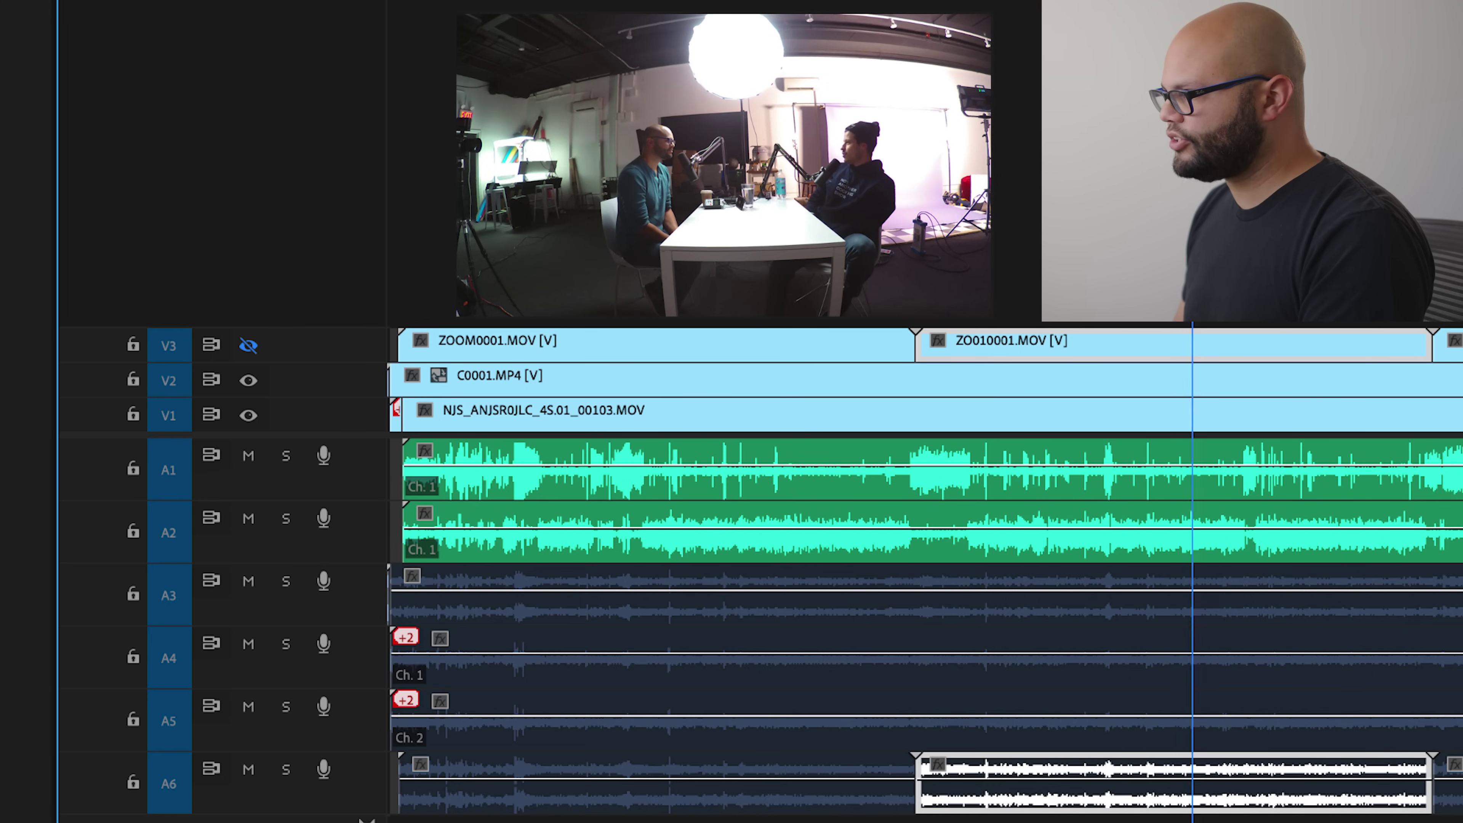
pyautogui.click(248, 380)
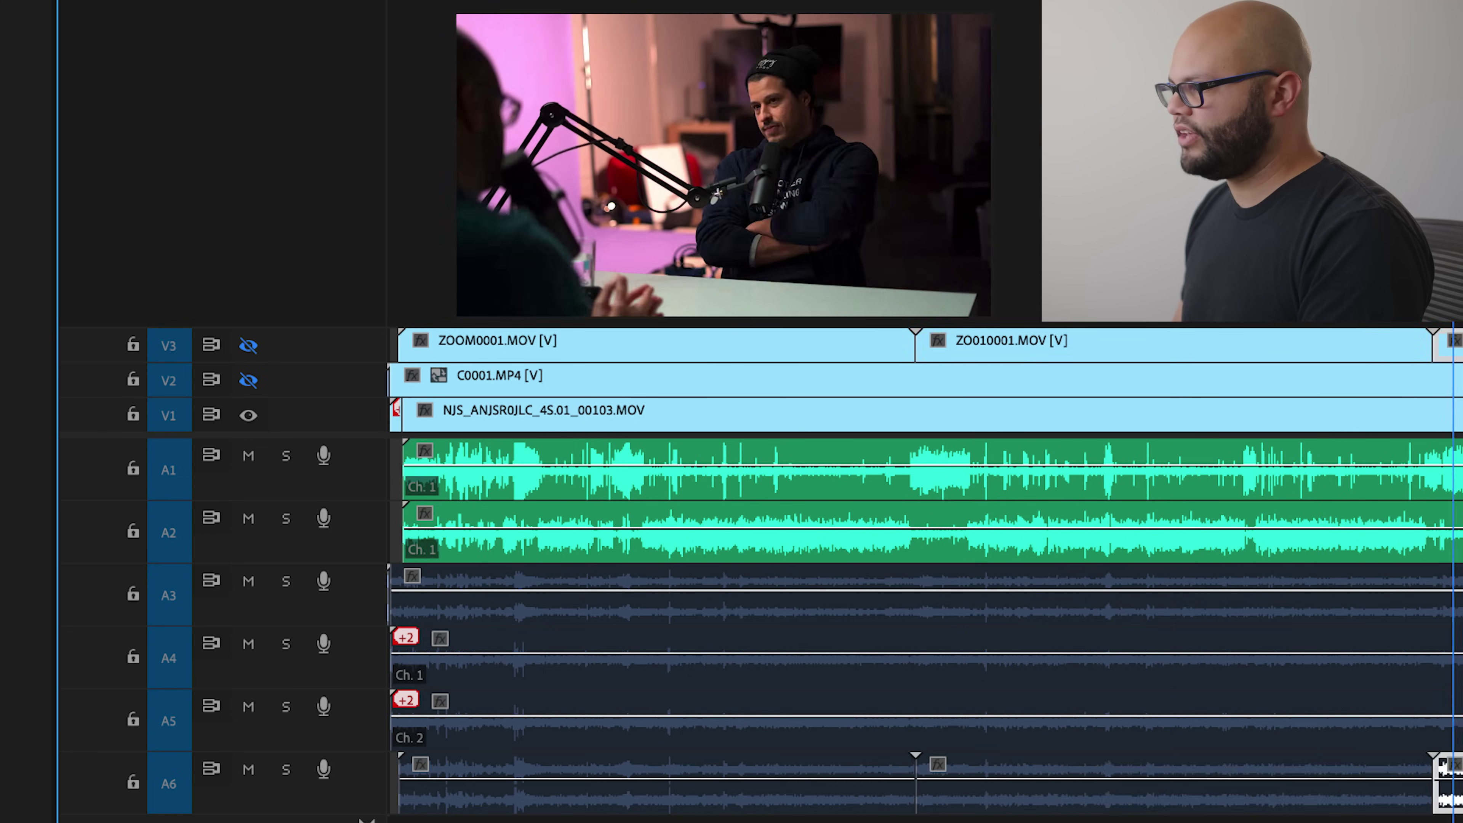
pyautogui.click(814, 487)
# Compare the A1 and A2 microphone clips, then bring up the Window > Extensions list
pyautogui.click(873, 533)
pyautogui.click(881, 496)
pyautogui.click(890, 508)
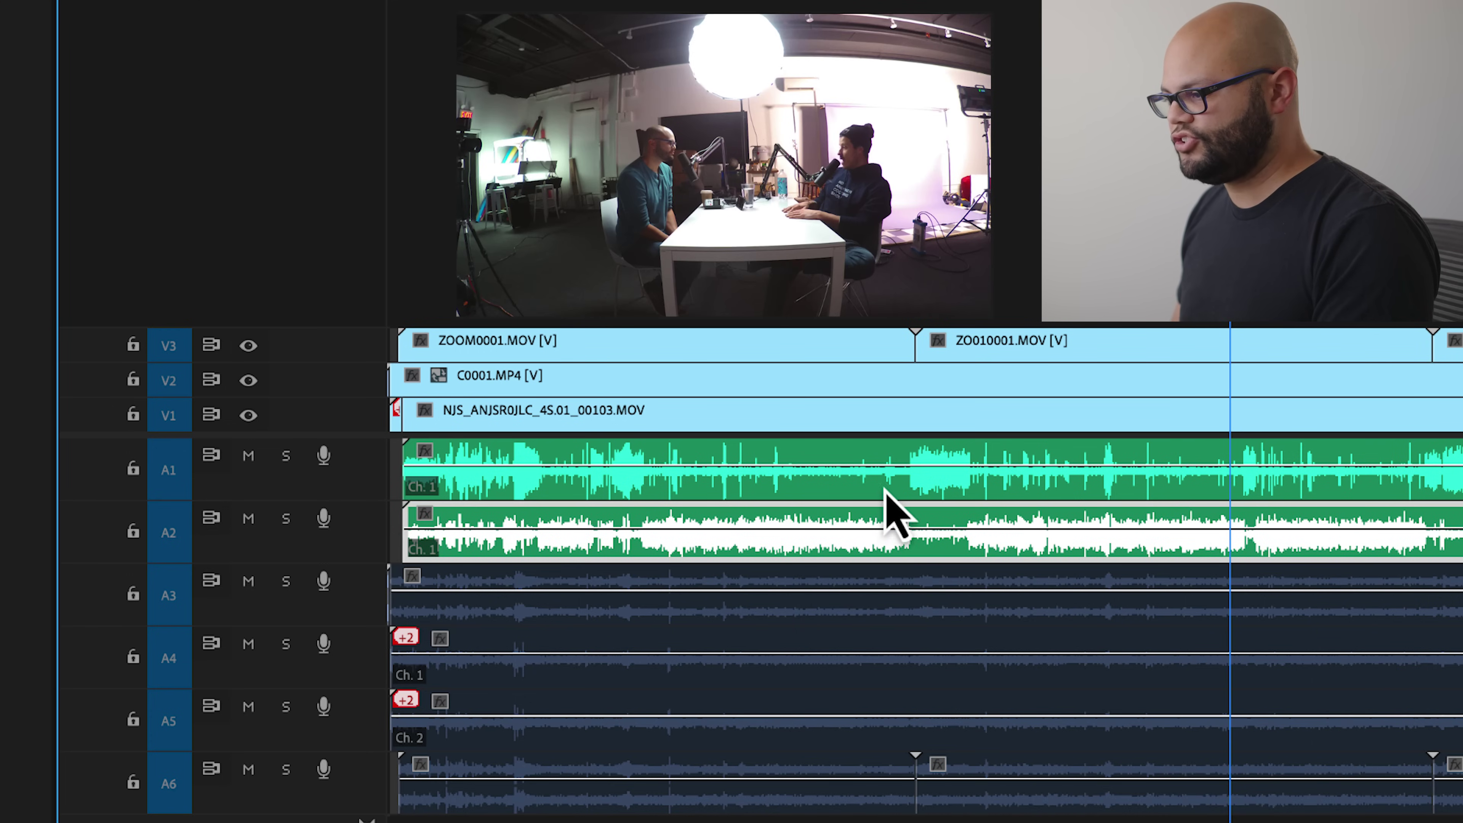
pyautogui.click(885, 487)
pyautogui.click(370, 7)
pyautogui.moveTo(415, 55)
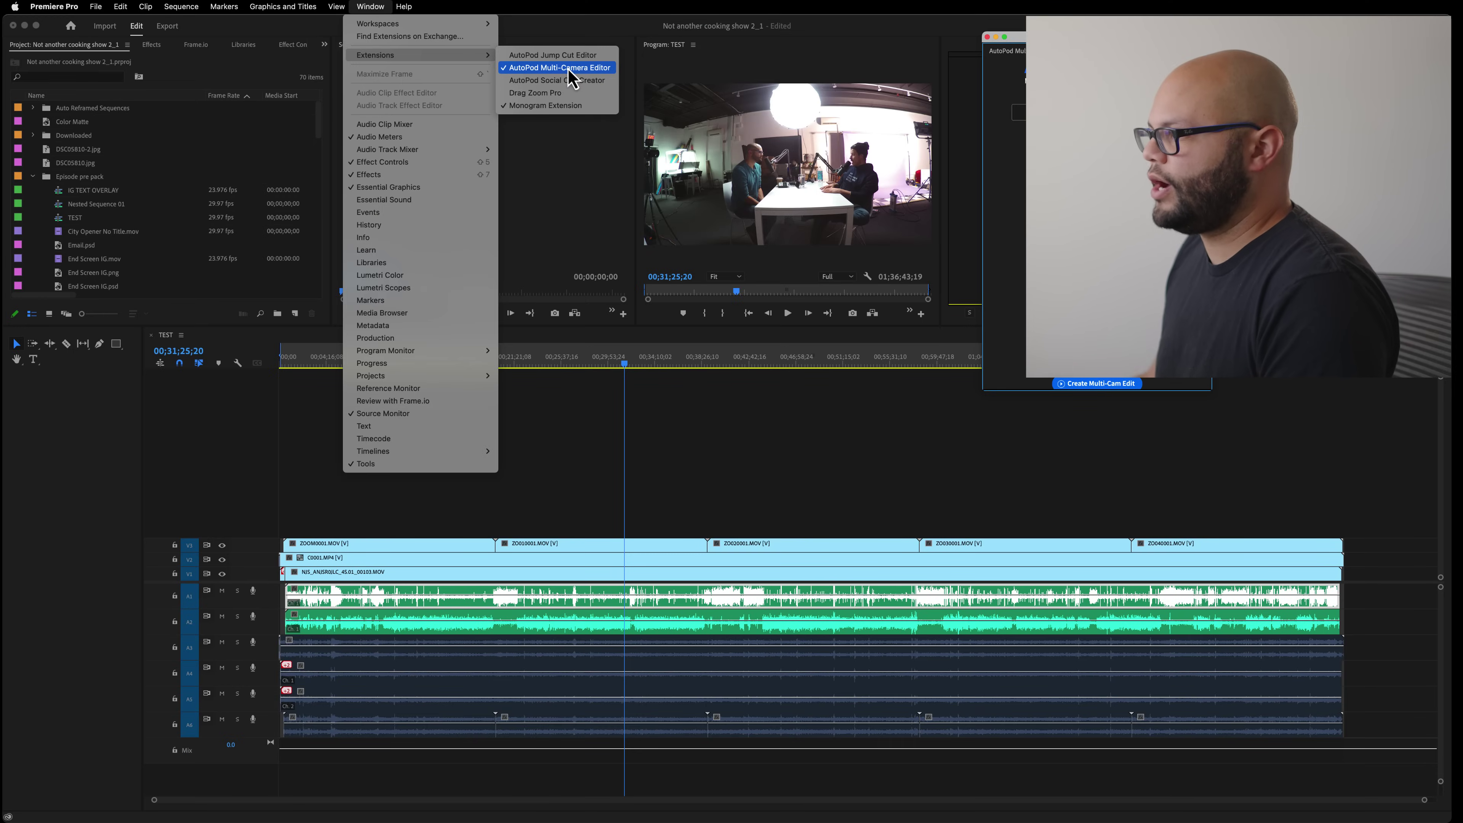
# Open AutoPod's Multi-Camera Editor and enter both speakers' names
pyautogui.click(589, 70)
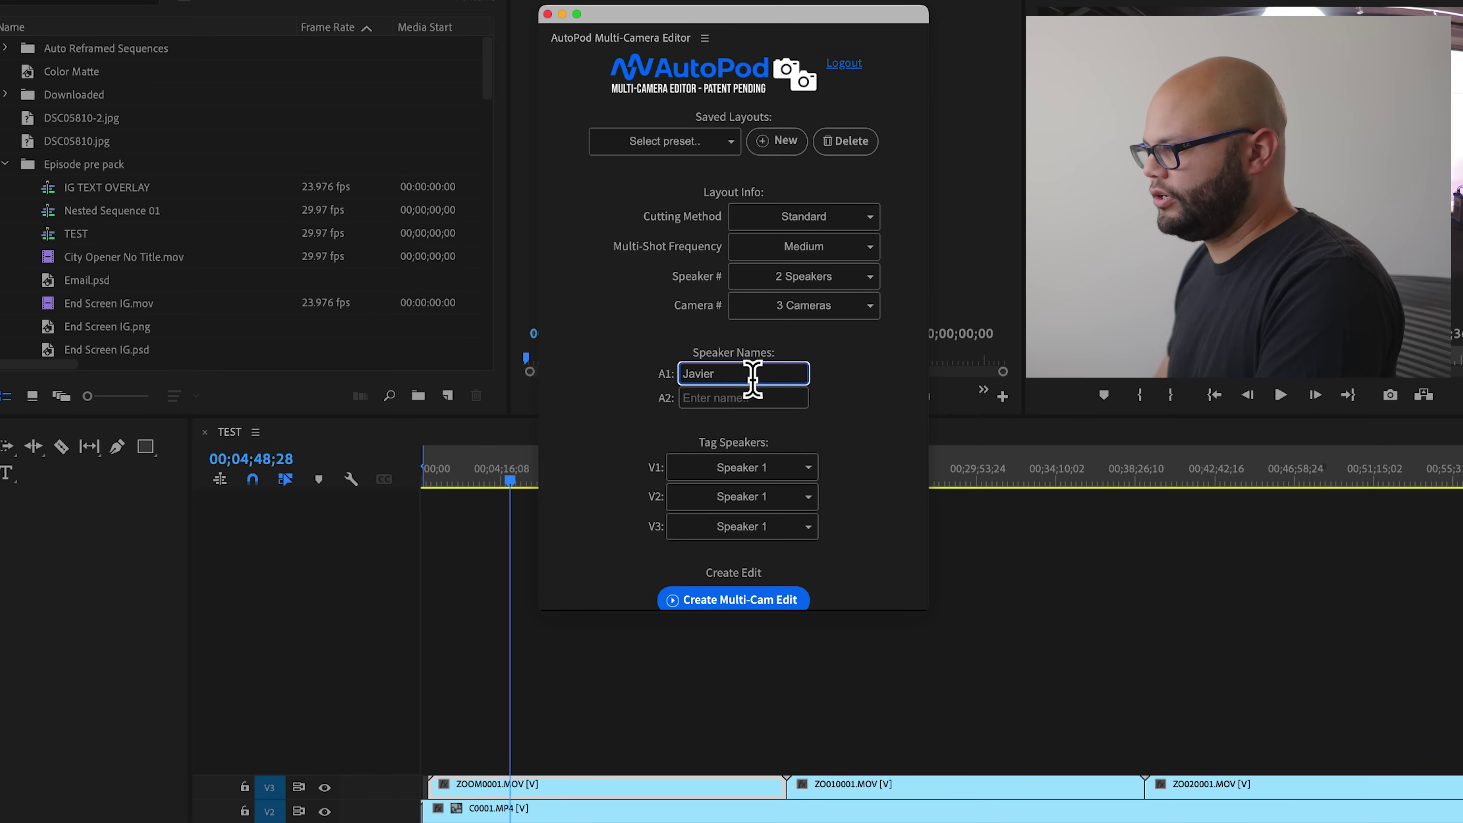
pyautogui.click(747, 402)
pyautogui.write('Stephen')
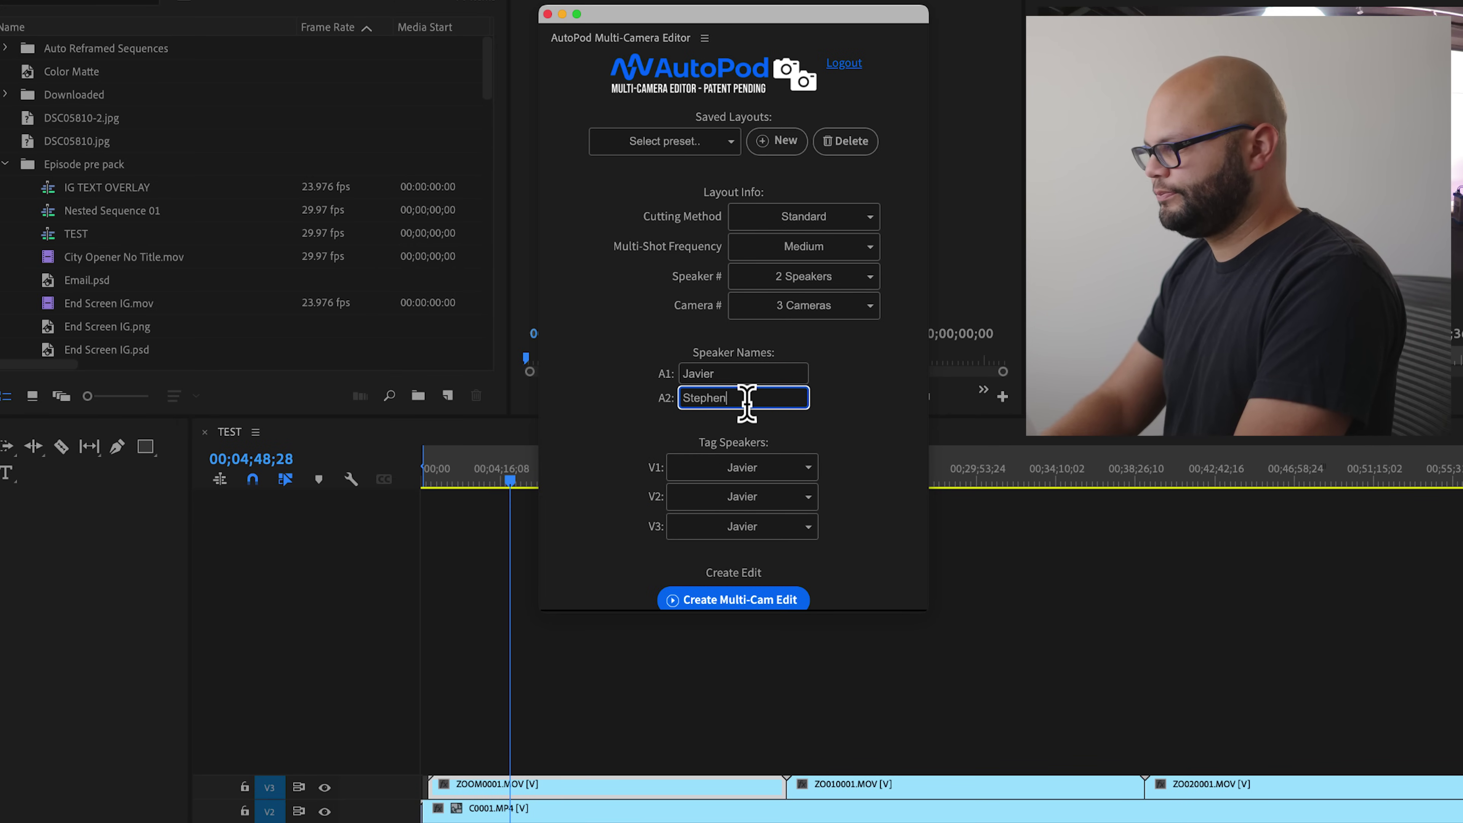
# Tag V3 with All Speakers, V2 with the first speaker and V1 with the second
pyautogui.click(767, 526)
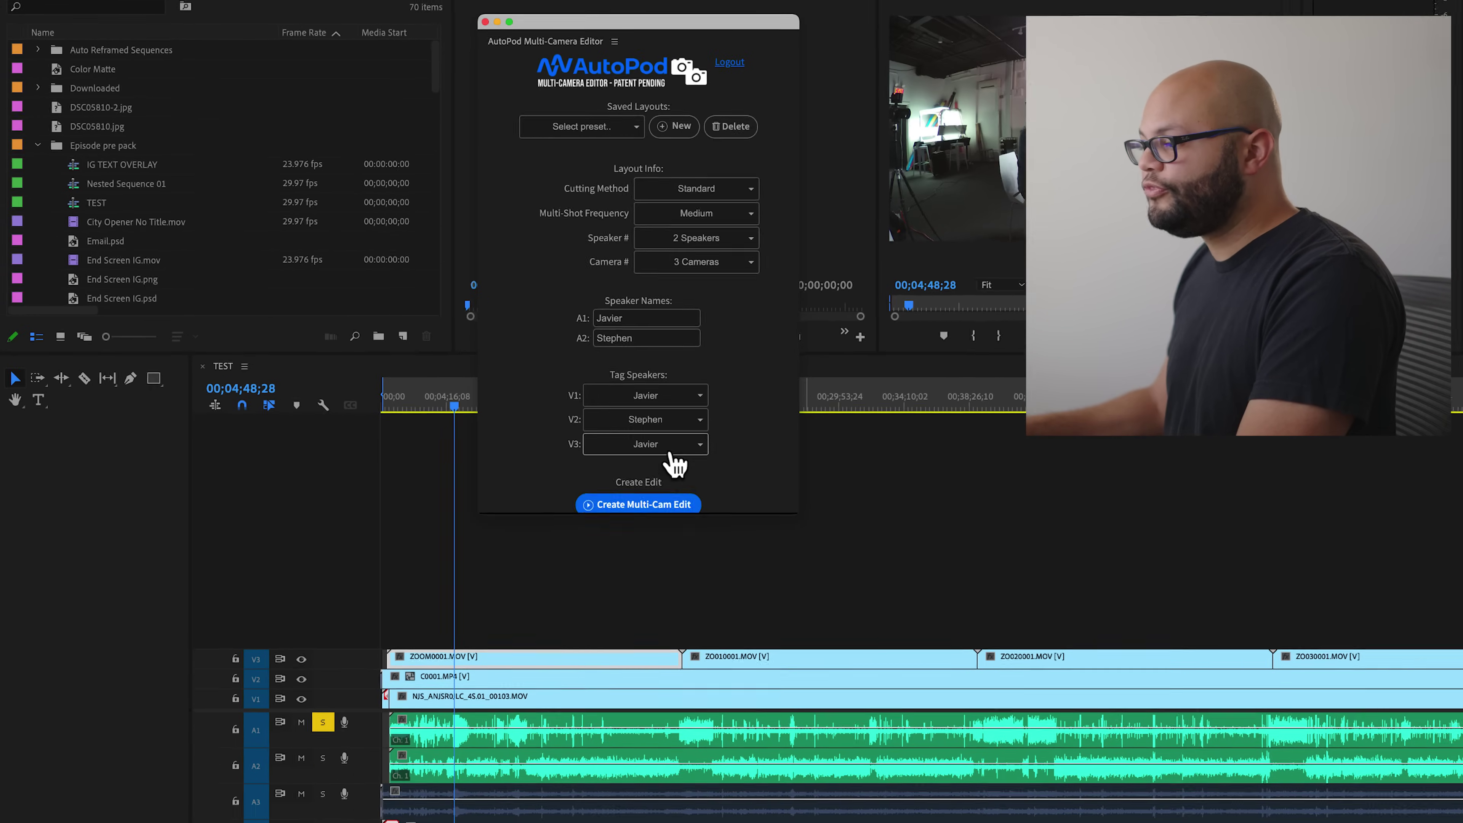
pyautogui.scroll(-1, 723, 456)
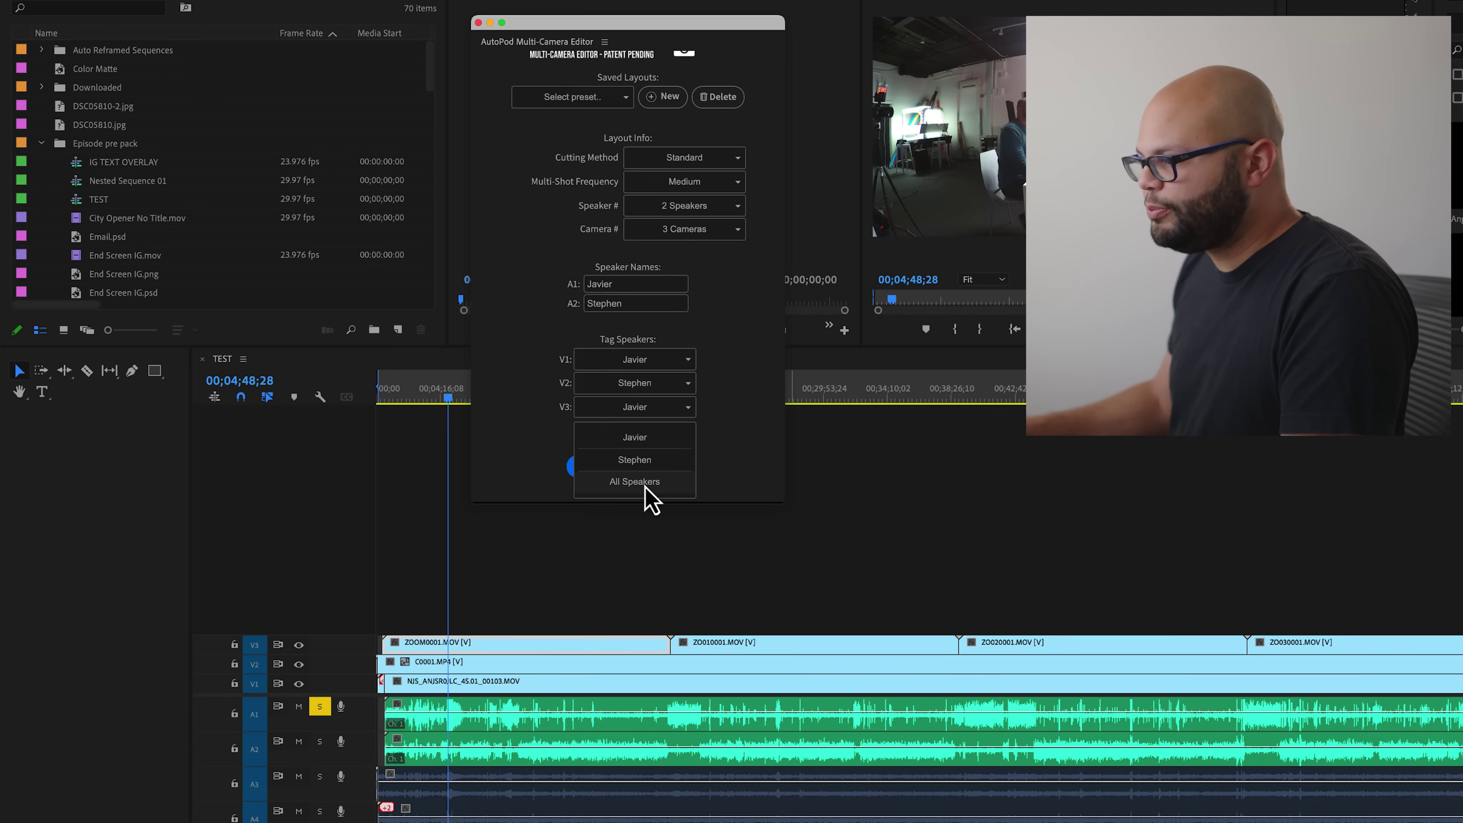
pyautogui.click(664, 482)
pyautogui.click(674, 383)
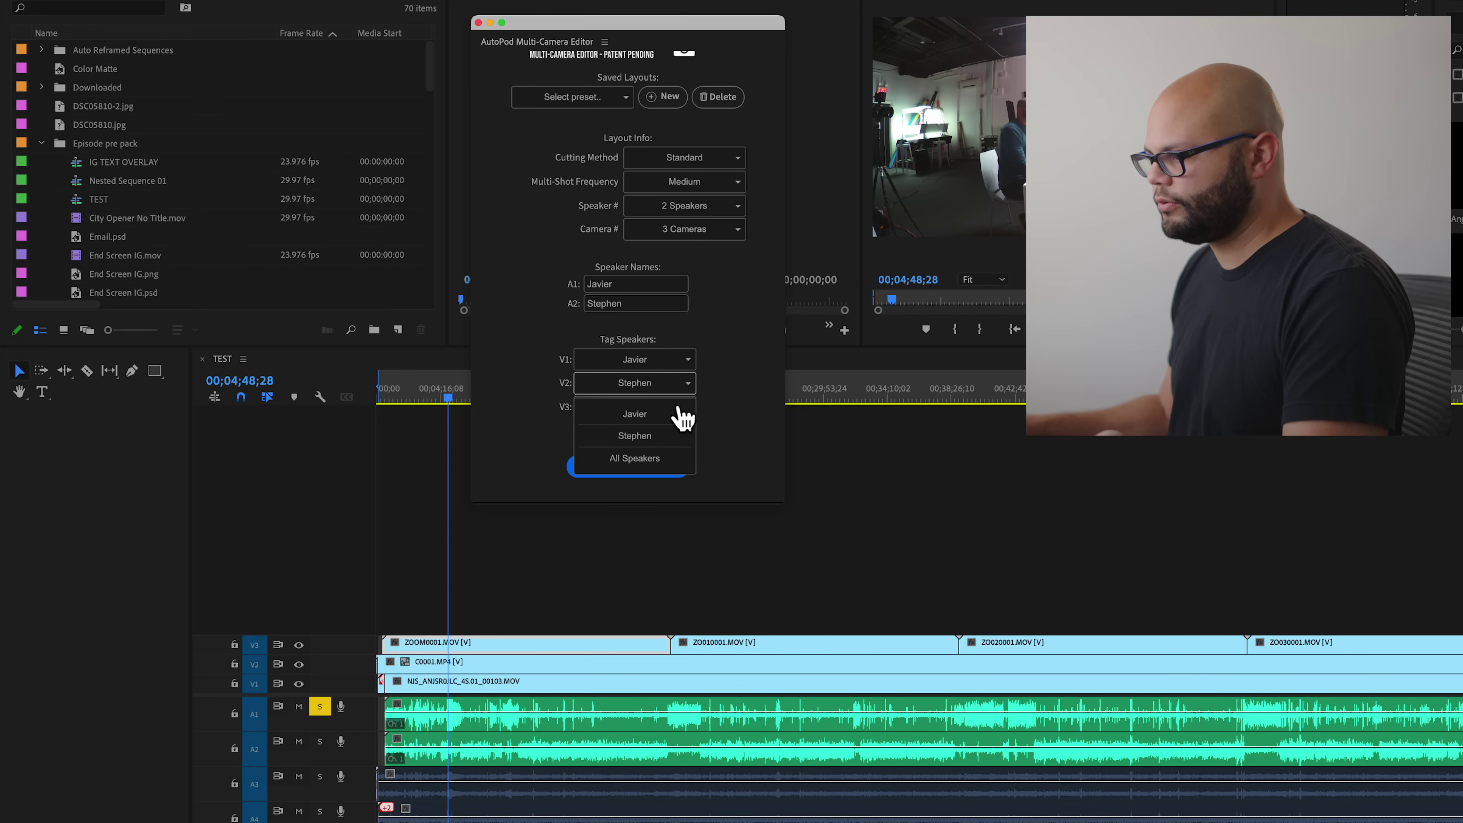
pyautogui.click(657, 418)
pyautogui.click(685, 366)
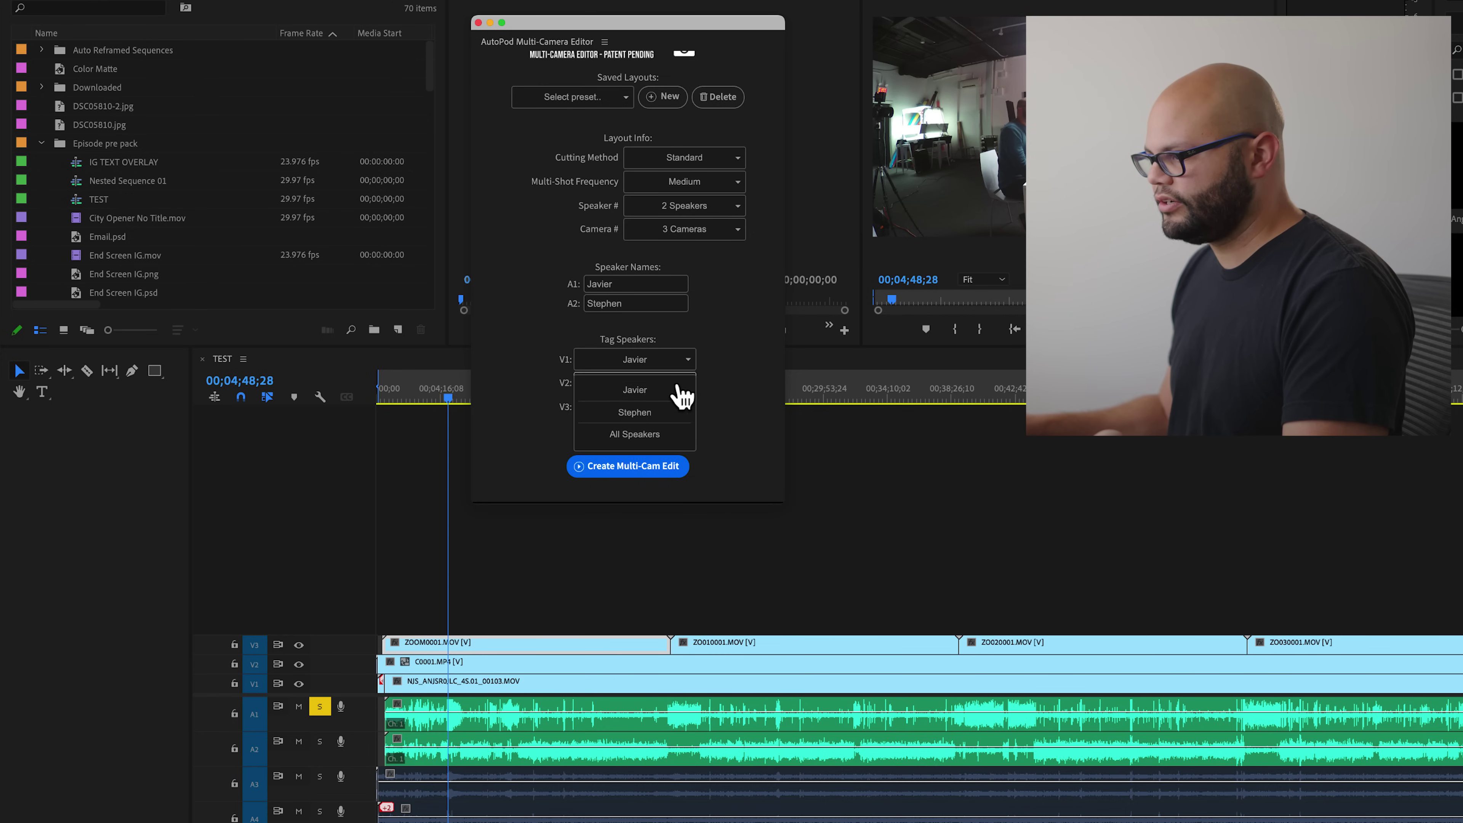
pyautogui.click(663, 413)
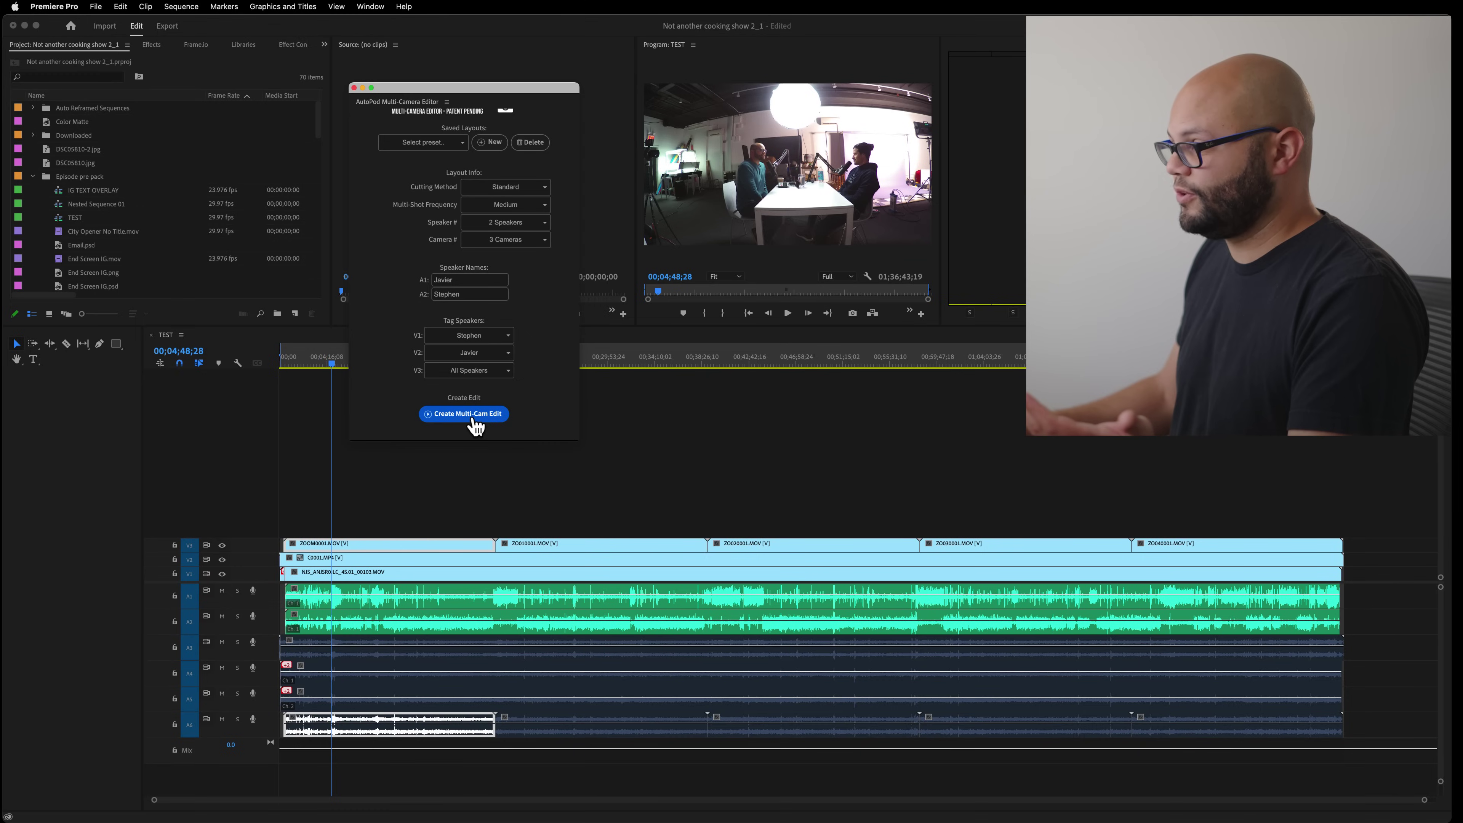
pyautogui.click(474, 415)
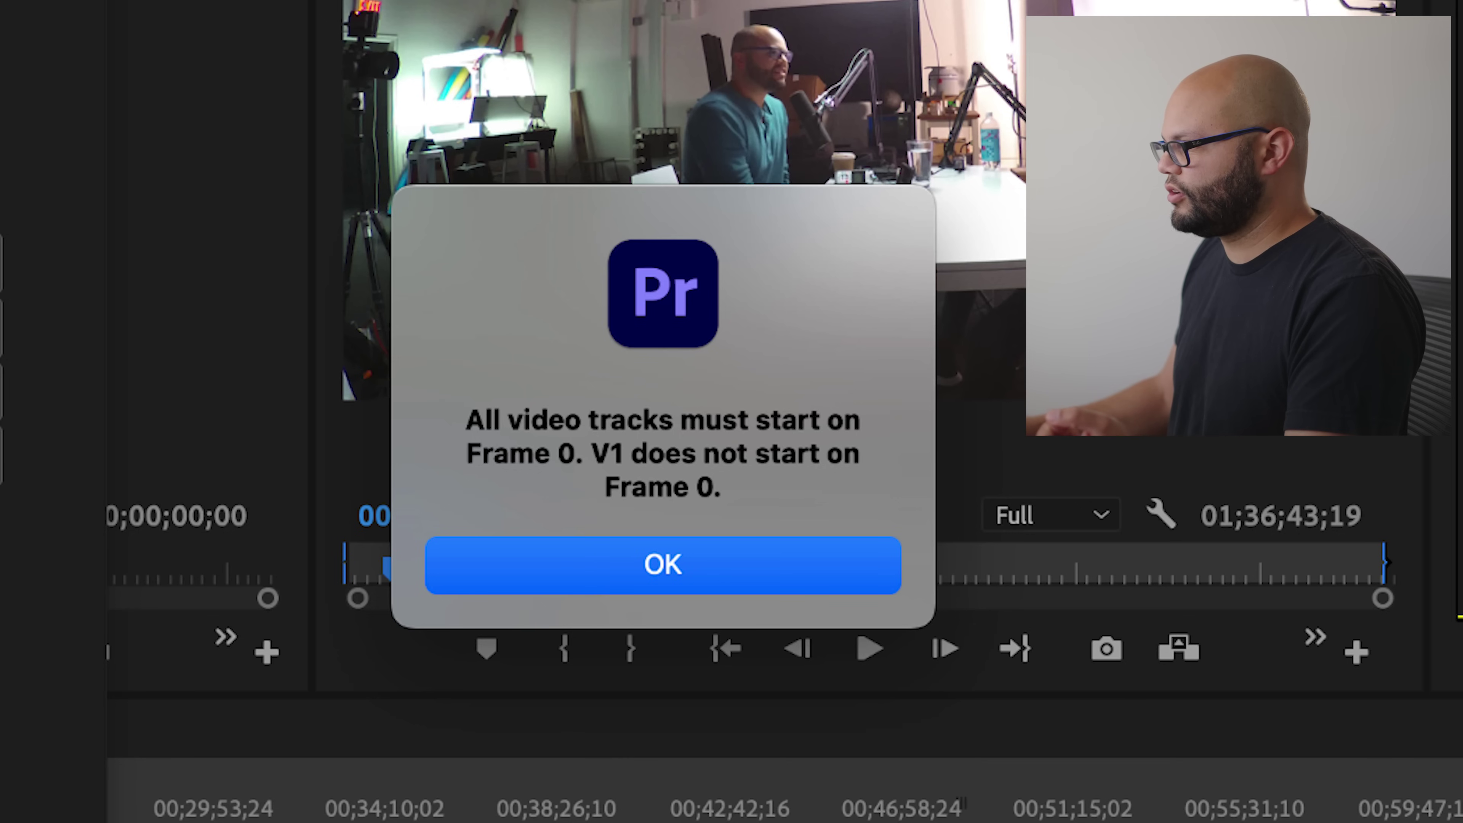
pyautogui.press('Return')
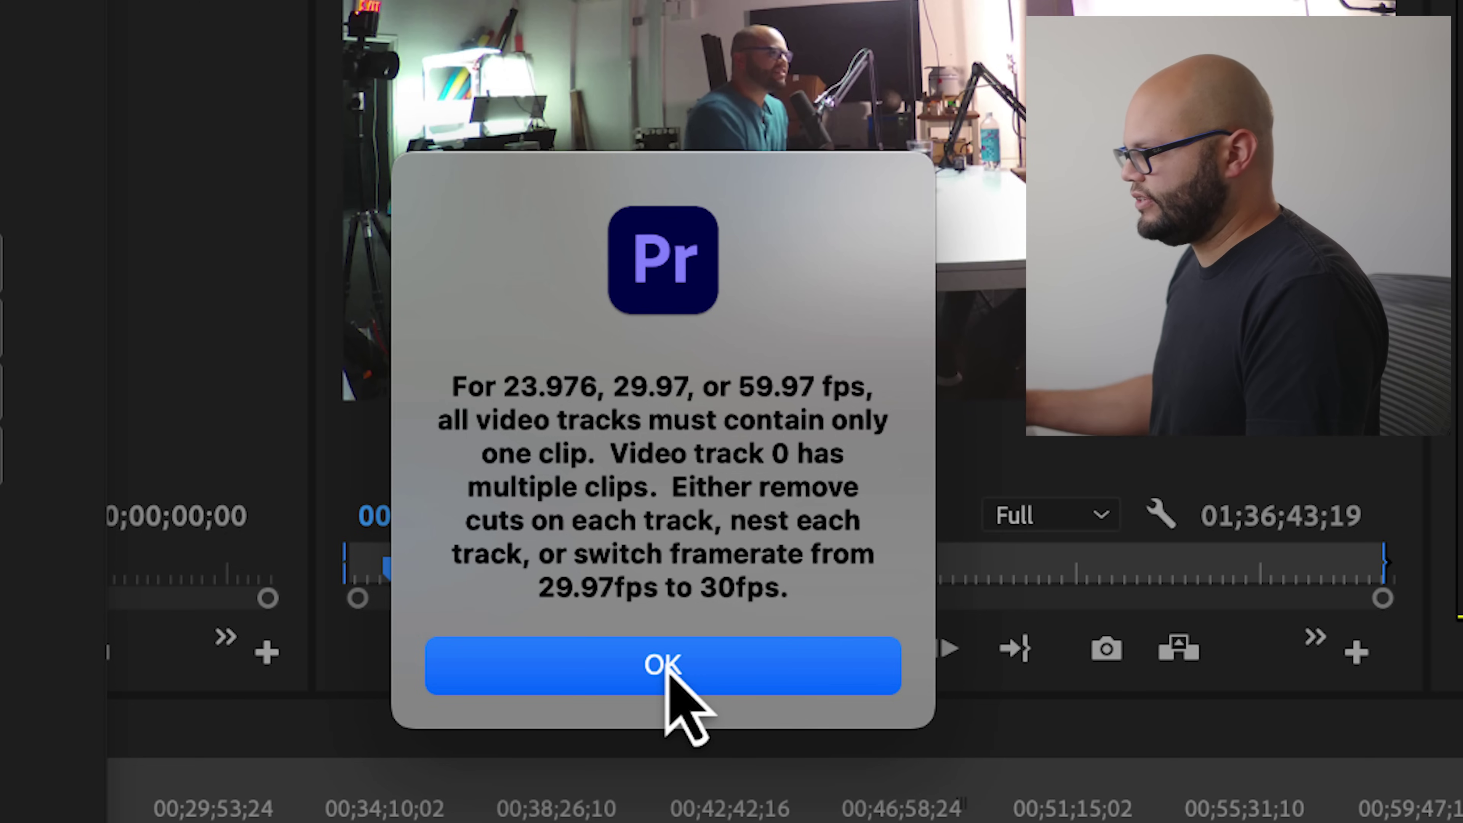
# Dismiss the frame-rate error and shift the early clips so every track starts at frame 0
pyautogui.click(668, 673)
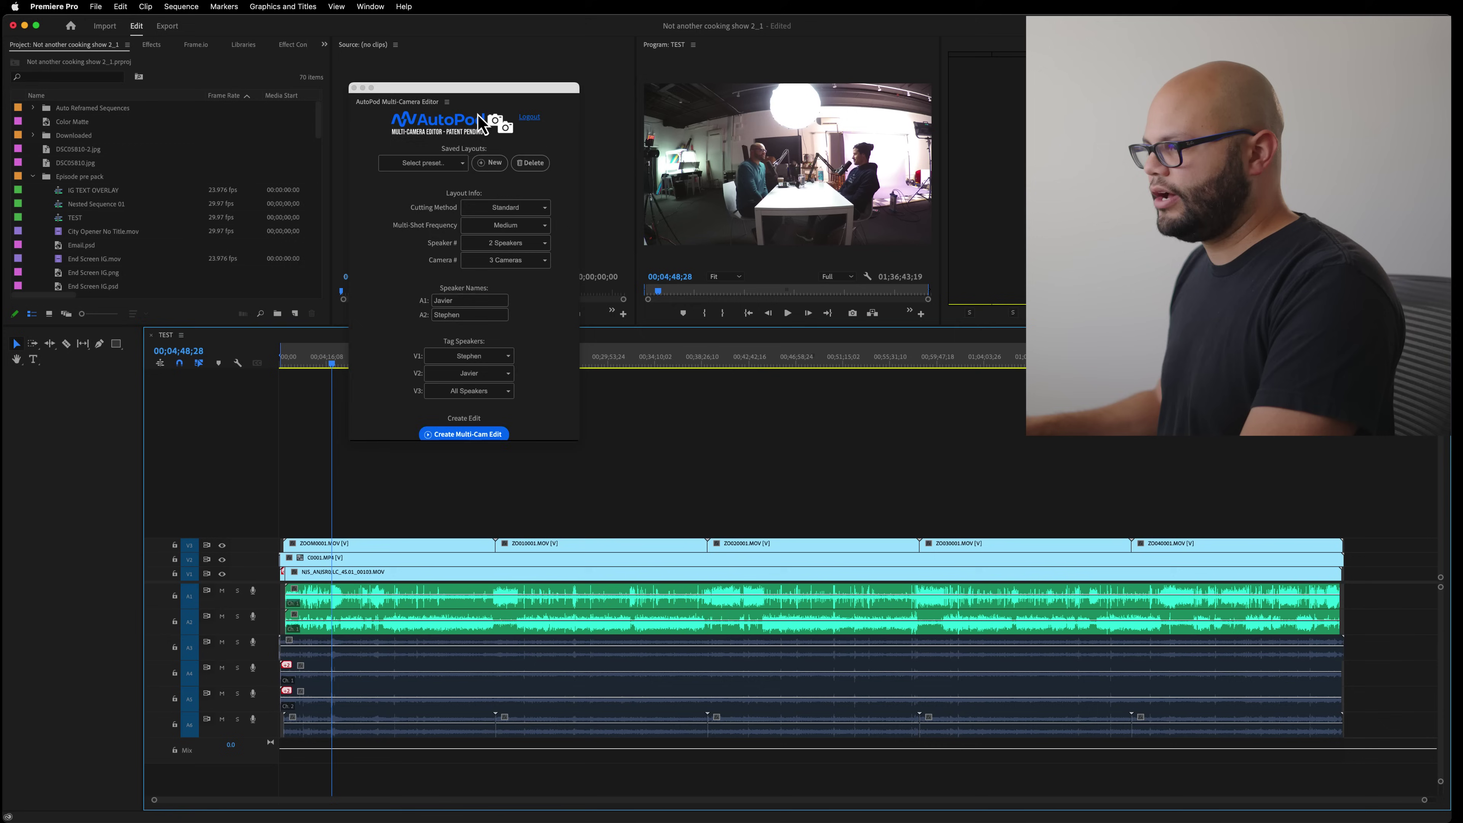
pyautogui.moveTo(480, 92); pyautogui.dragTo(644, 50)
pyautogui.moveTo(332, 362); pyautogui.dragTo(294, 367)
pyautogui.press('=')
pyautogui.press('=')
pyautogui.press('=')
pyautogui.press('=')
pyautogui.press('=')
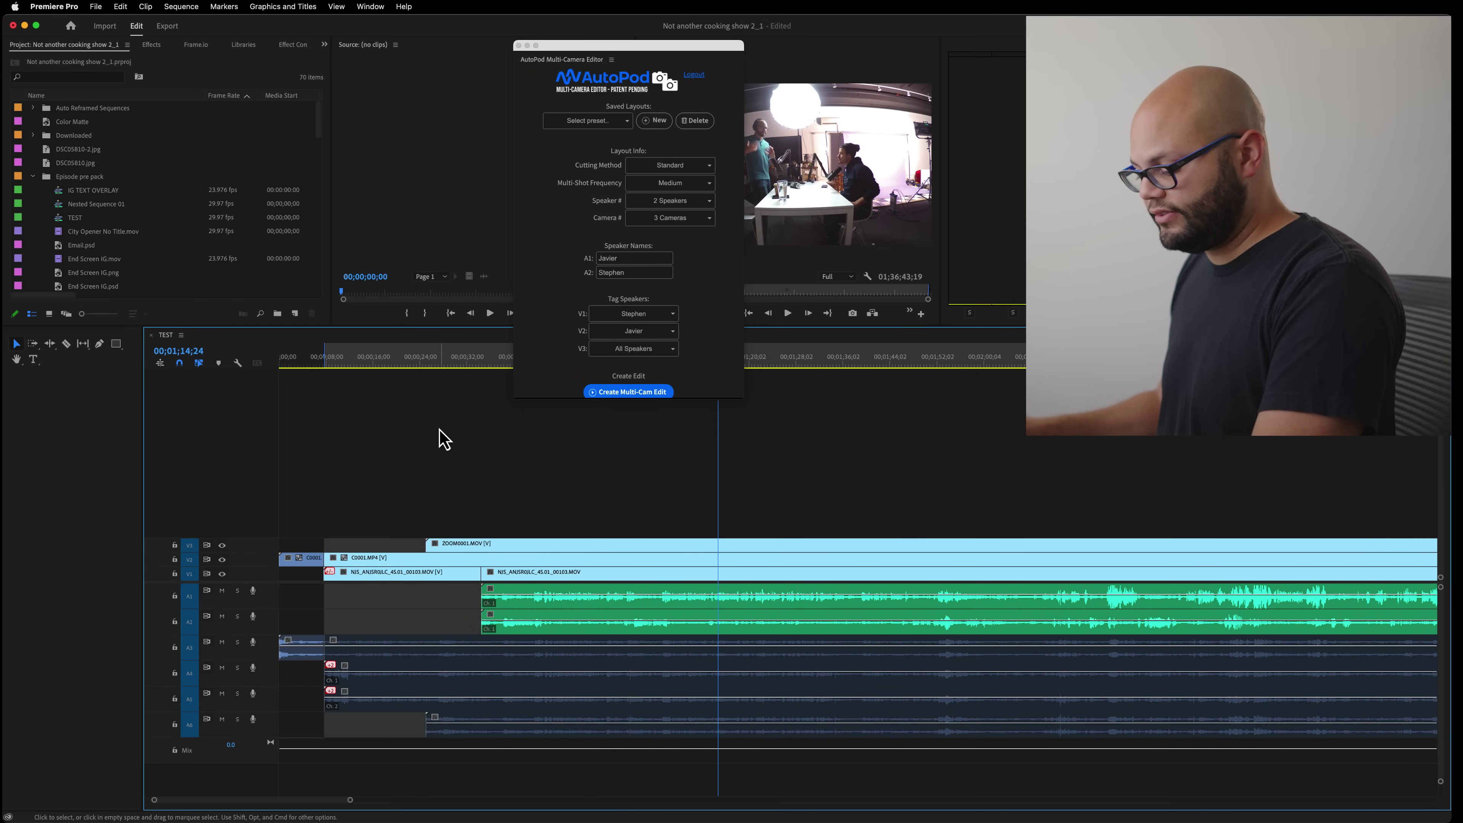
pyautogui.click(437, 433)
pyautogui.moveTo(496, 363)
pyautogui.mouseDown()
pyautogui.moveTo(330, 367)
pyautogui.moveTo(483, 379)
pyautogui.mouseUp()
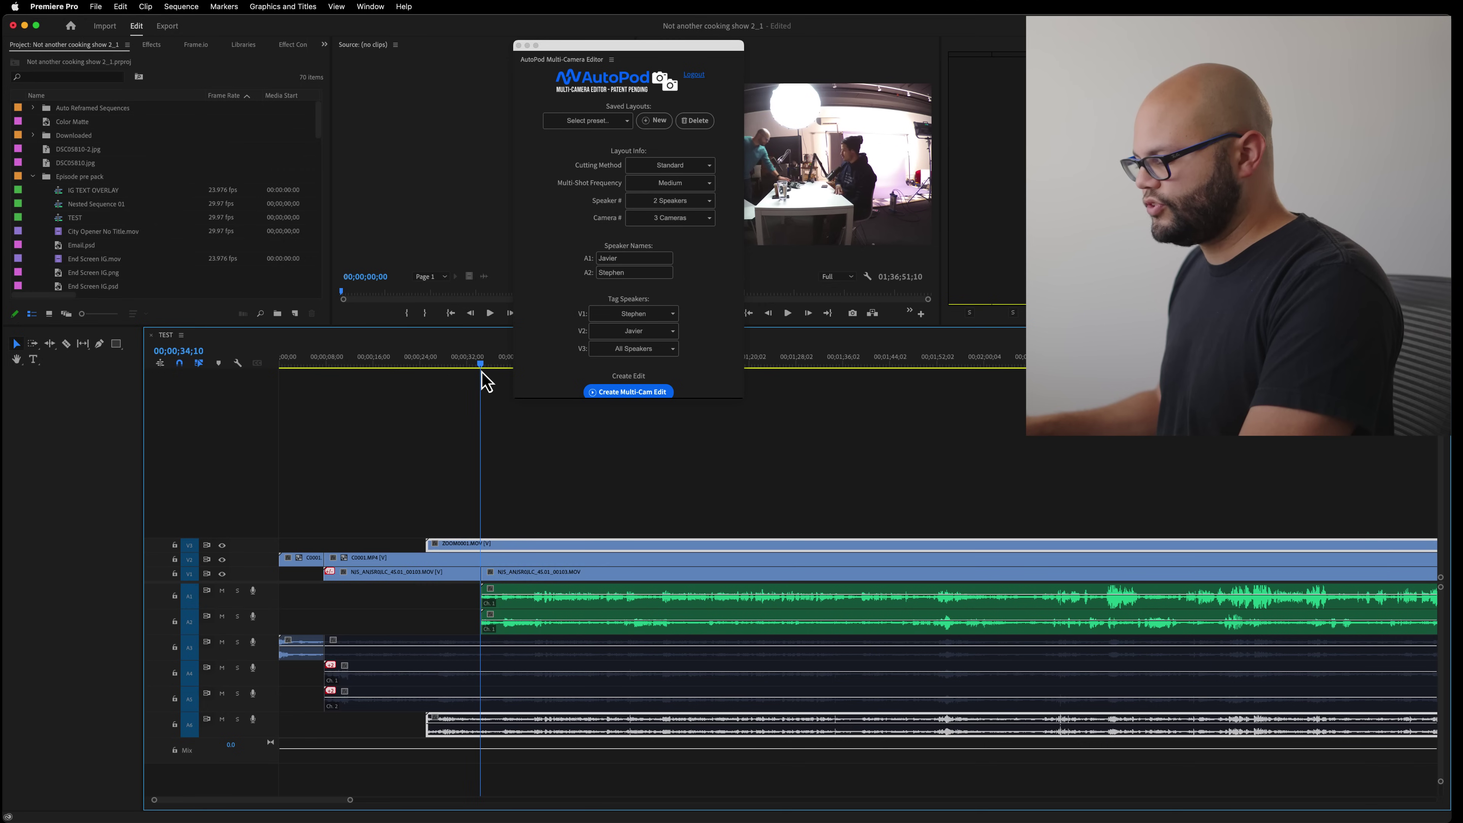
pyautogui.moveTo(437, 509); pyautogui.dragTo(264, 649)
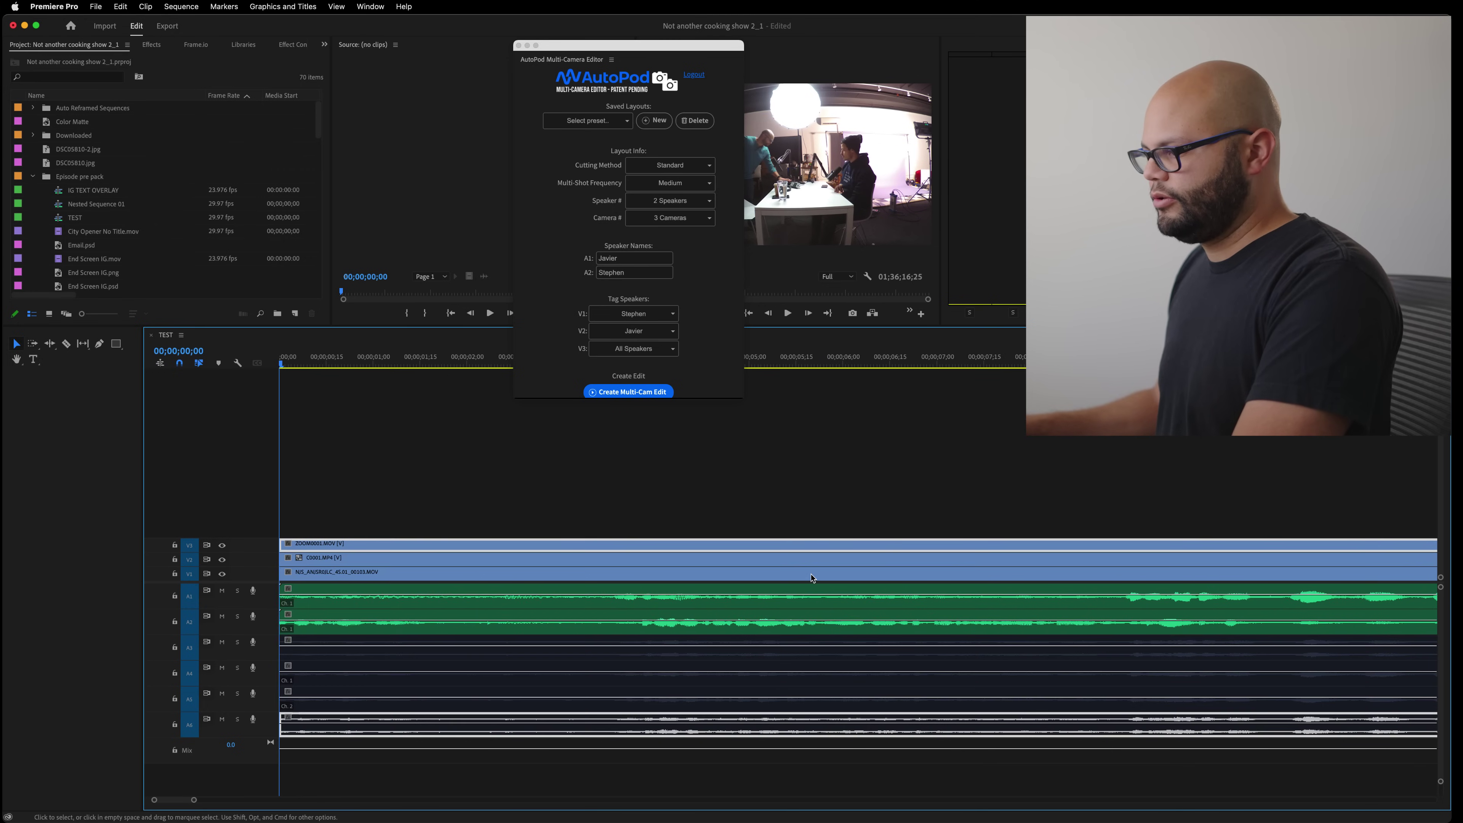
pyautogui.press('\\')
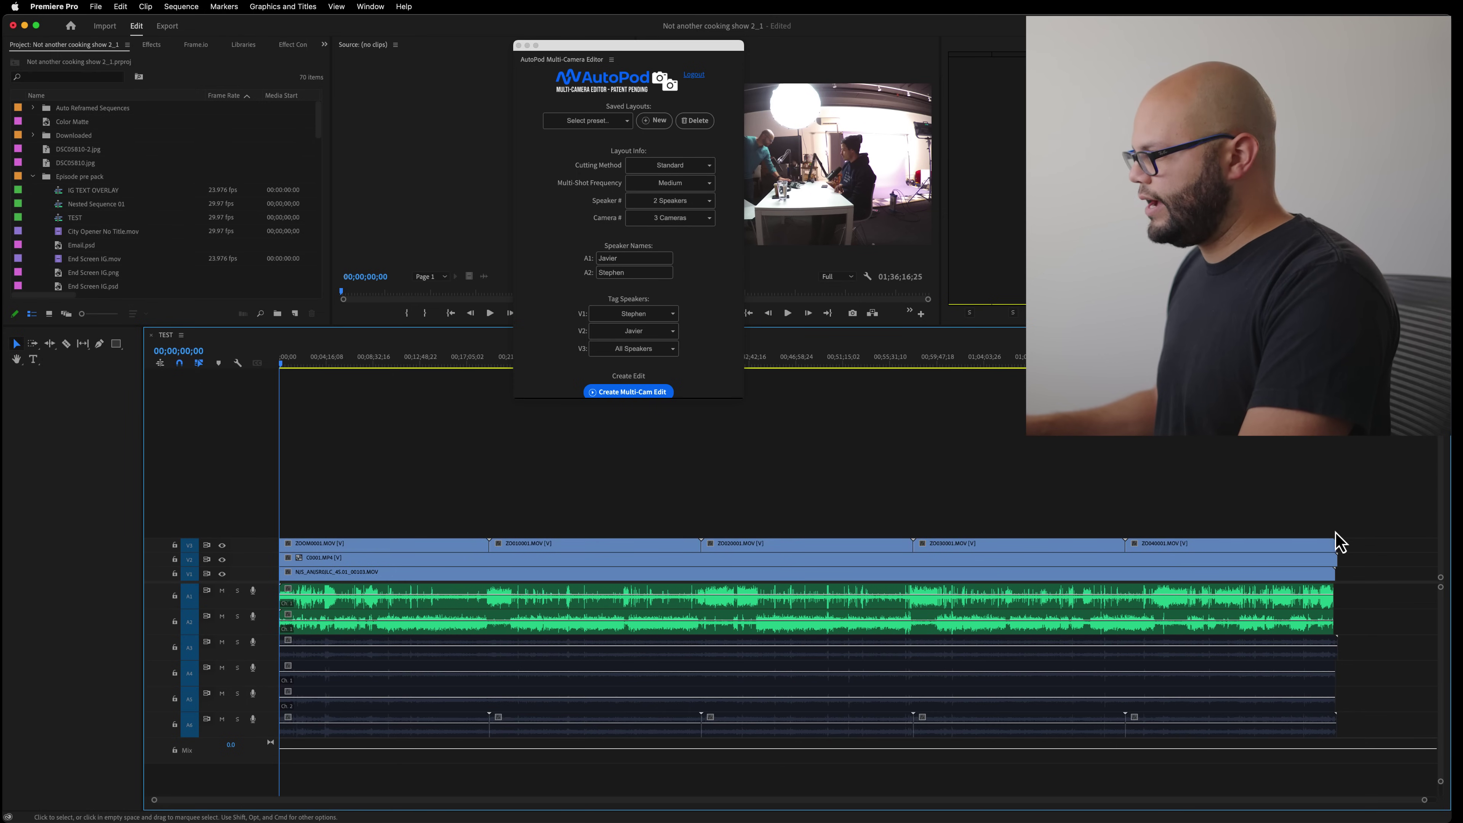
# Nest all the V3 camera clips into a sequence named 'Wide'
pyautogui.moveTo(1328, 515); pyautogui.dragTo(388, 543)
pyautogui.hotkey('alt', 'n')
pyautogui.write('Wide')
pyautogui.press('Return')
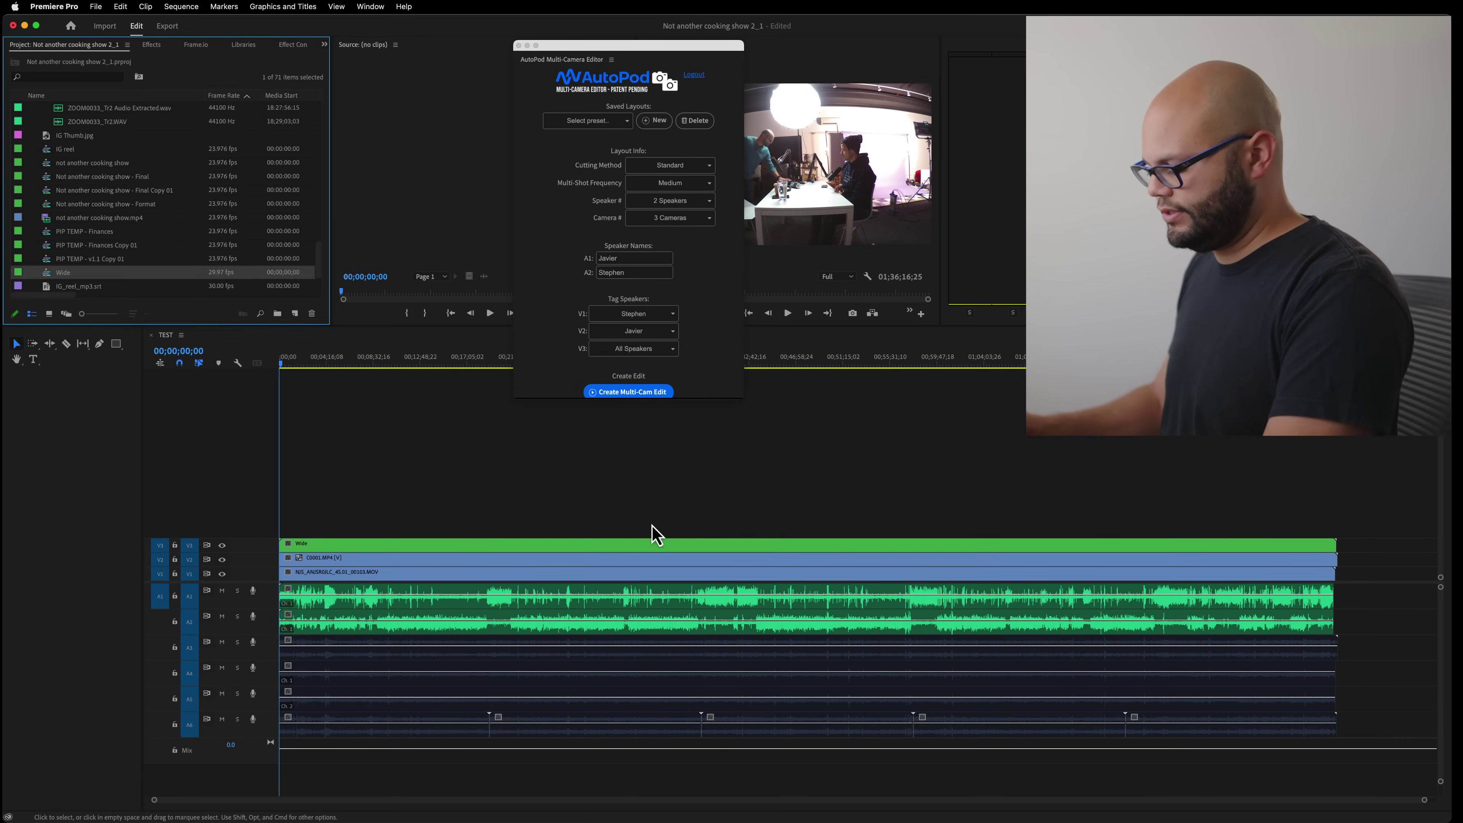
pyautogui.press('End')
# Split every track where the main audio ends and delete everything past the cut
pyautogui.press('=')
pyautogui.press('=')
pyautogui.press('=')
pyautogui.press('=')
pyautogui.press('super+k')
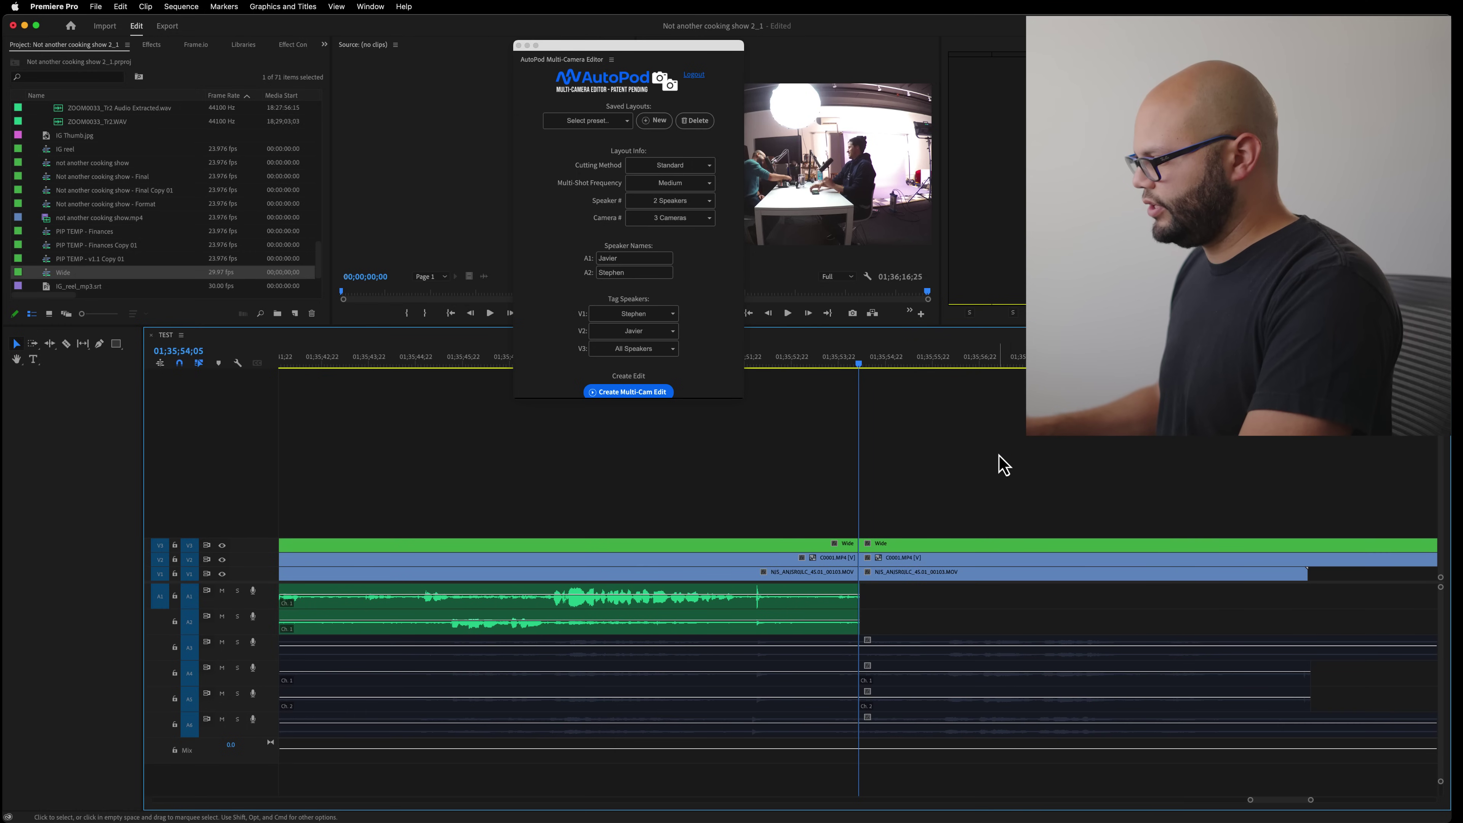
pyautogui.moveTo(1012, 432); pyautogui.dragTo(862, 757)
pyautogui.press('Delete')
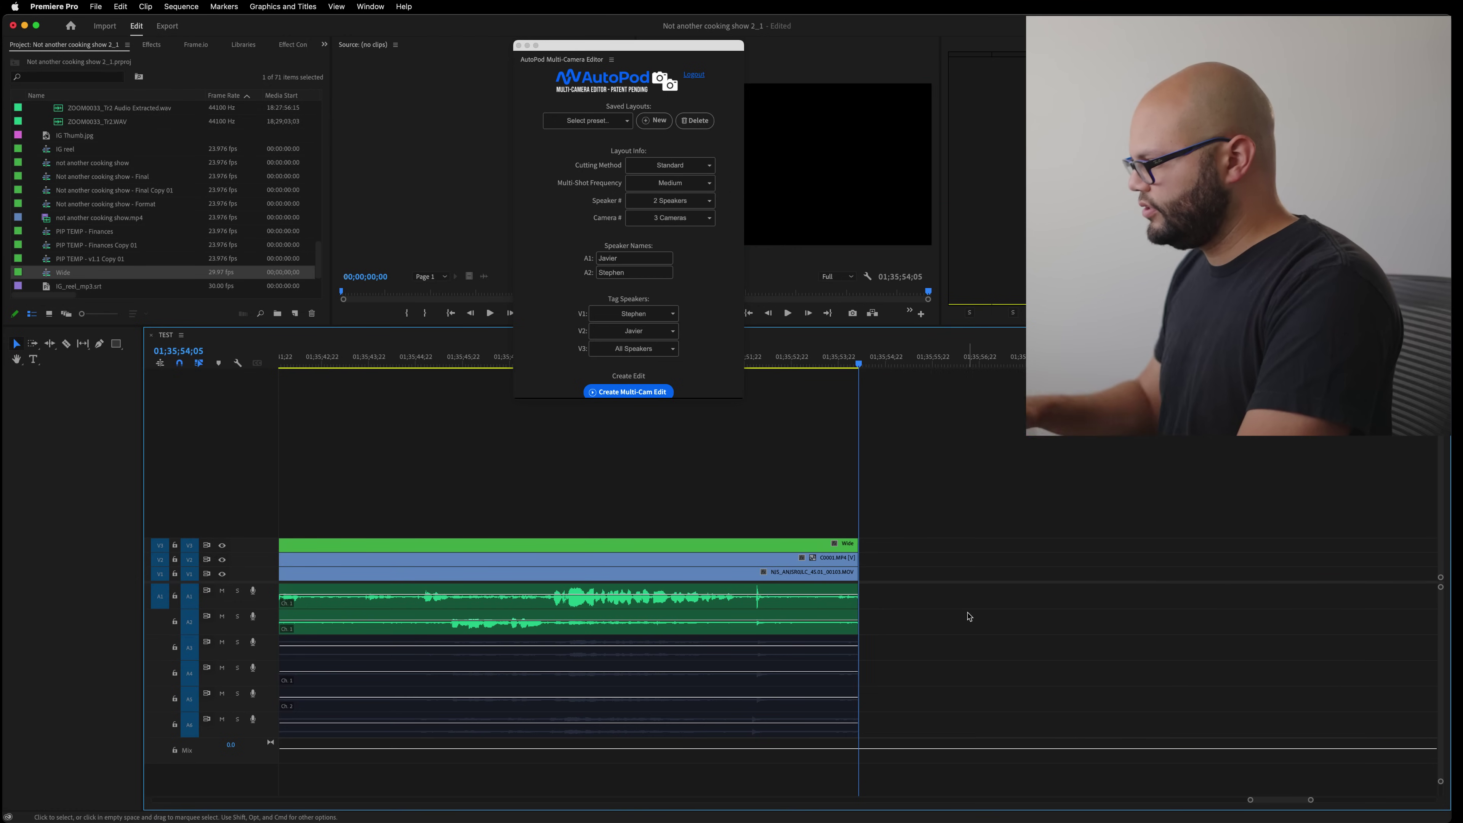
pyautogui.press('=')
pyautogui.press('-')
pyautogui.press('-')
pyautogui.press('-')
pyautogui.press('-')
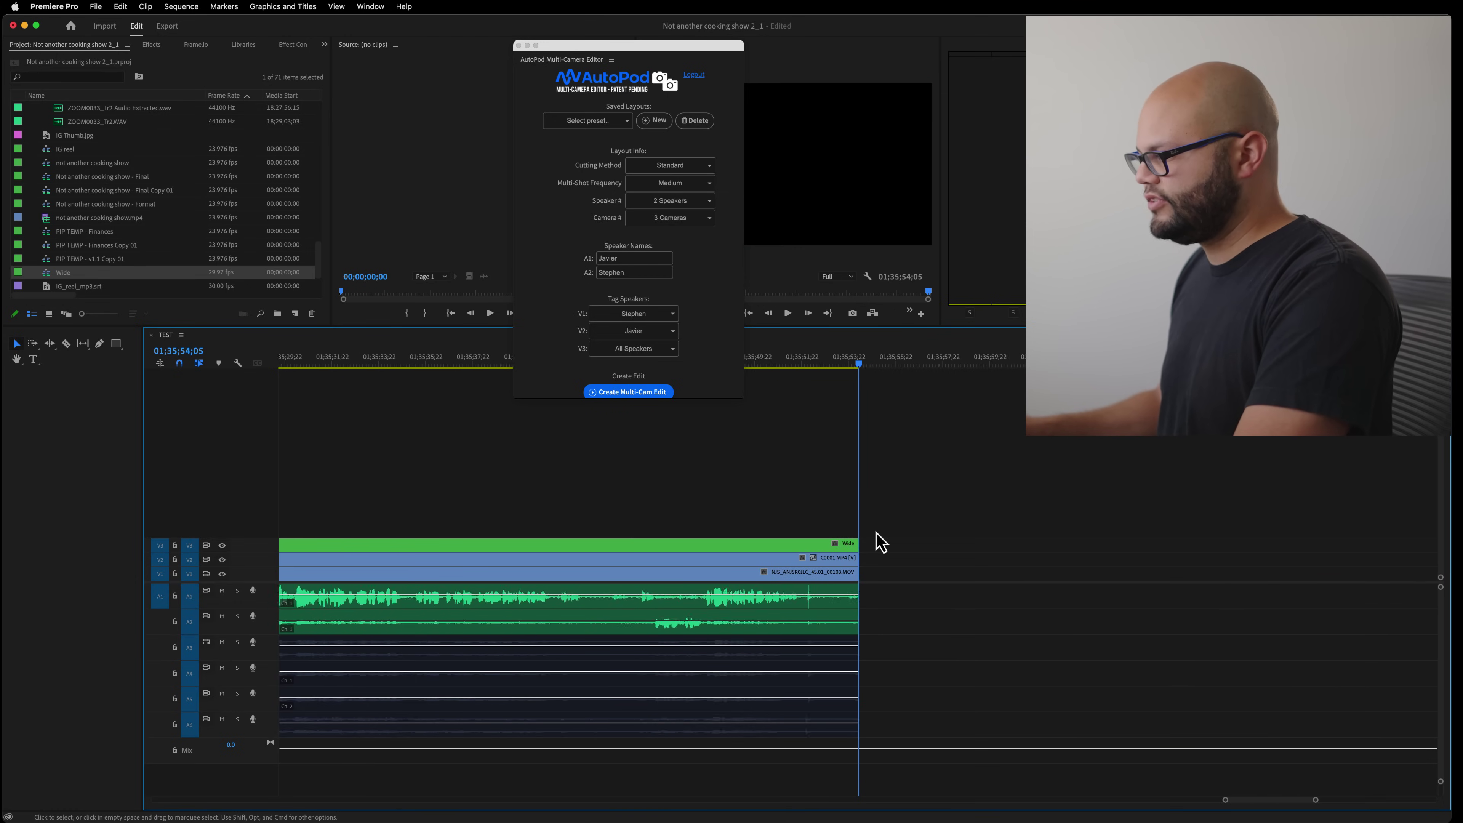
pyautogui.press('Home')
pyautogui.scroll(-1, 657, 388)
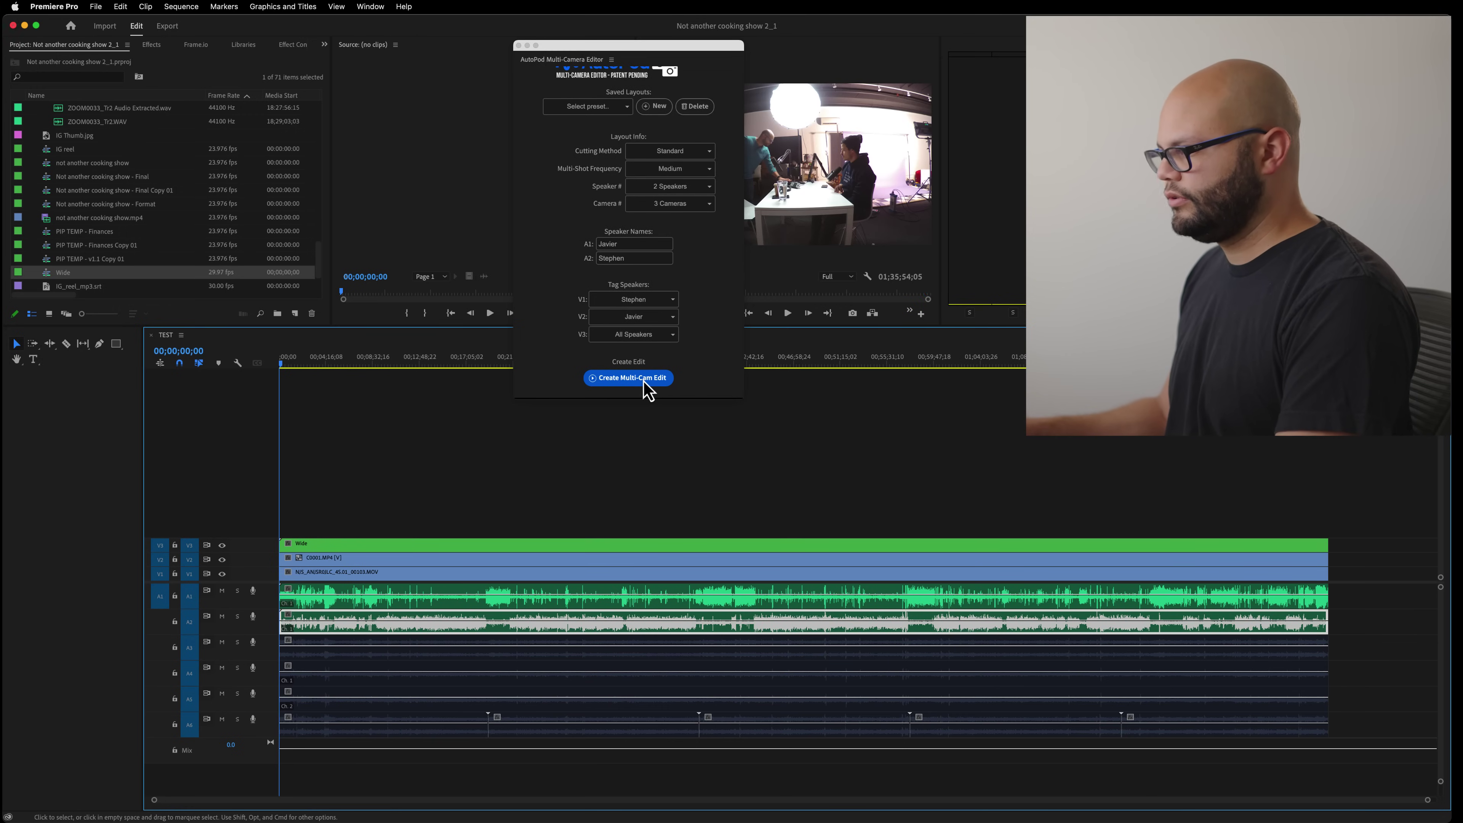
# Run Create Multi-Cam Edit in AutoPod and wait for the 'successfully completed' message
pyautogui.click(646, 380)
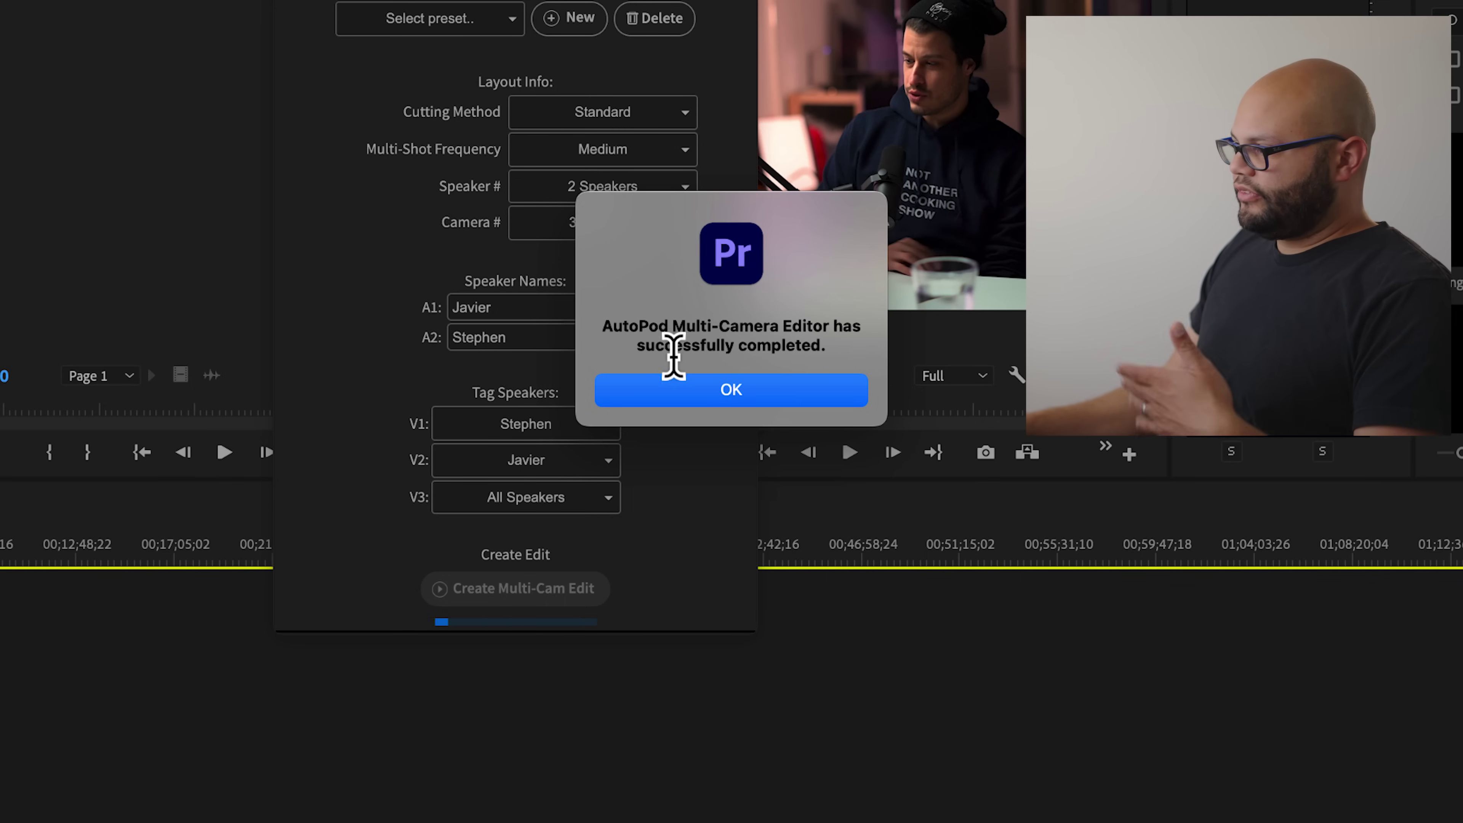
pyautogui.click(805, 397)
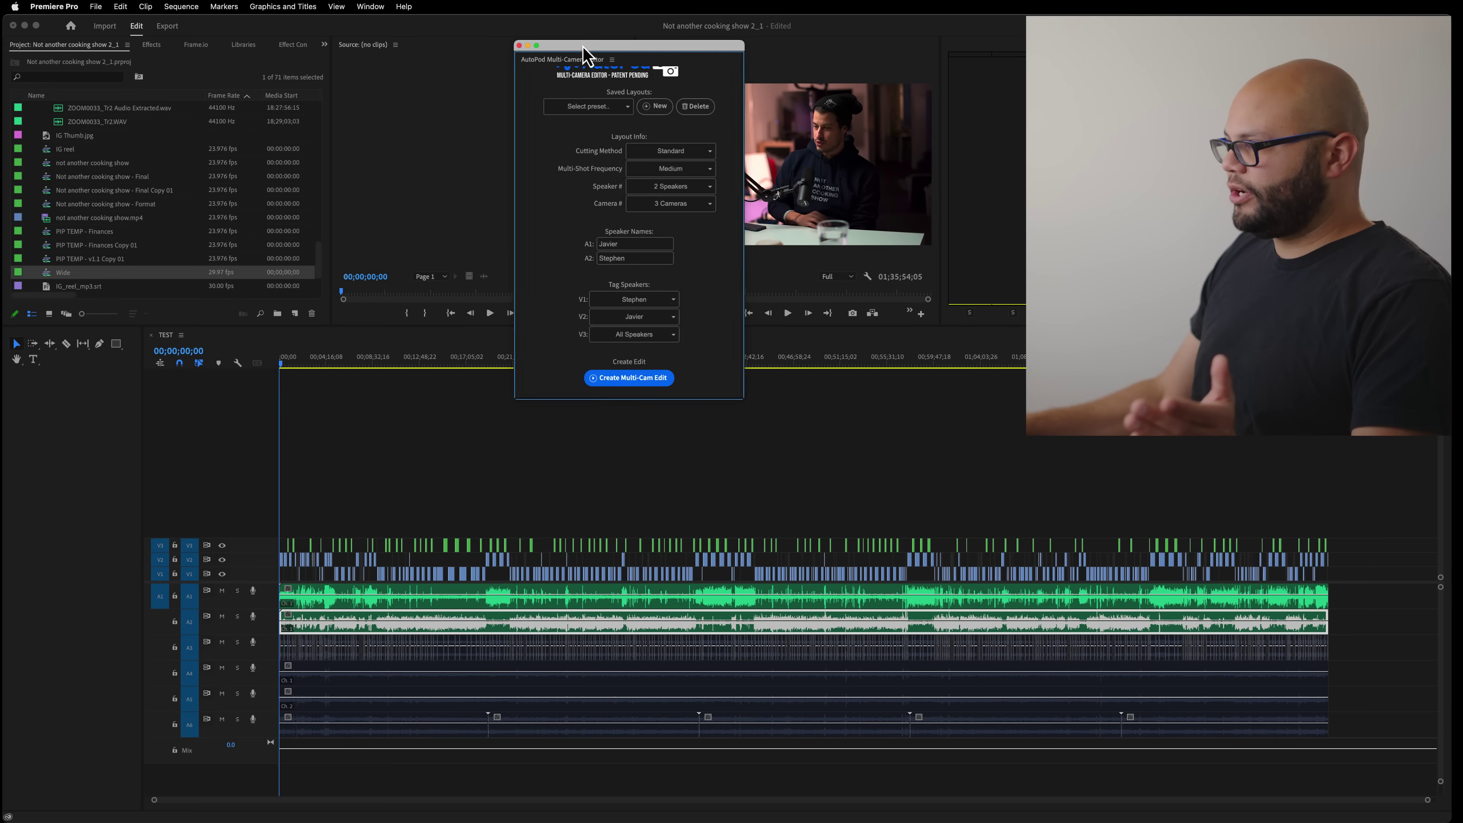
pyautogui.moveTo(585, 45); pyautogui.dragTo(100, 151)
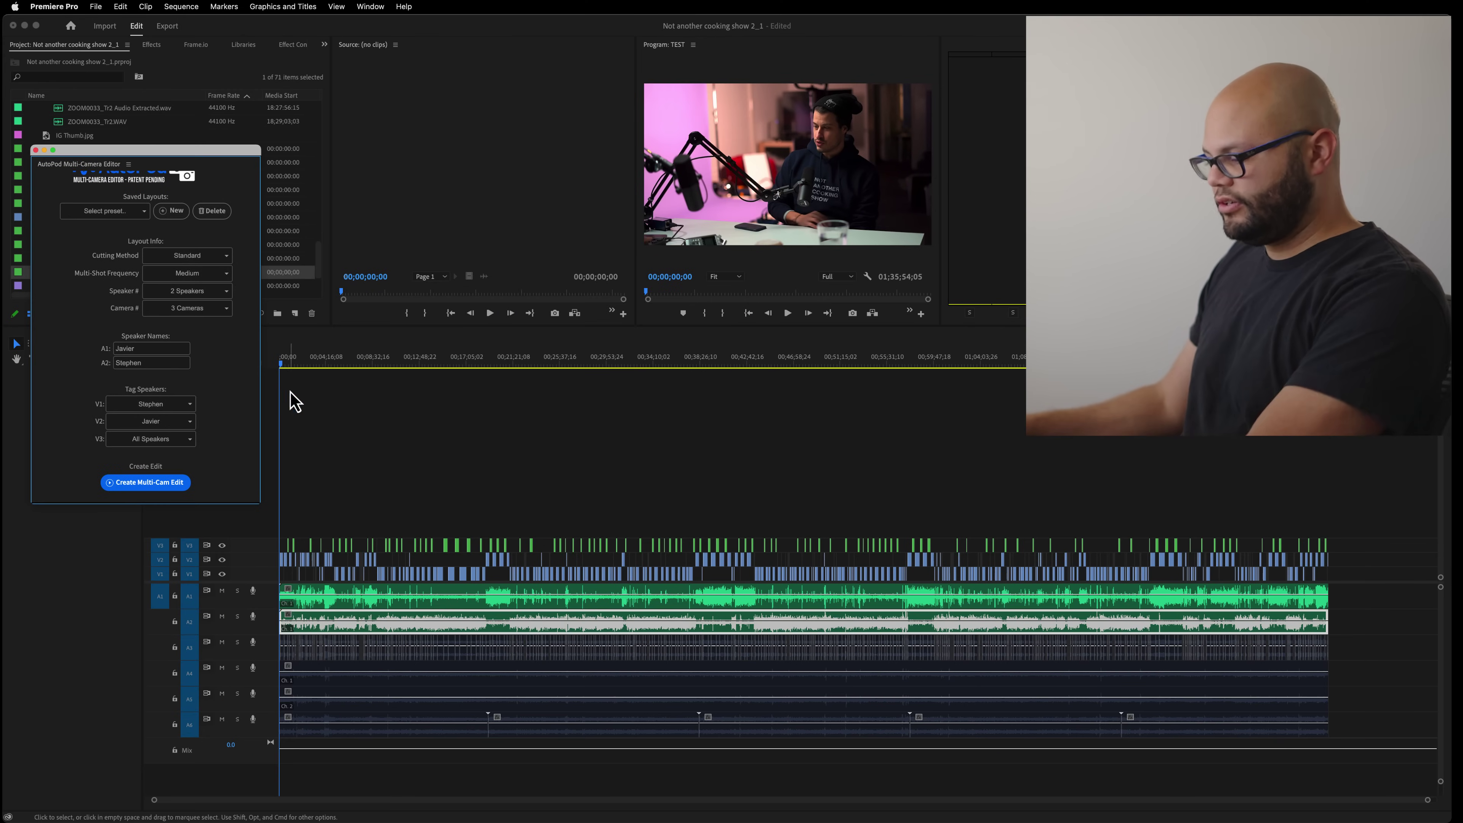
pyautogui.click(657, 490)
pyautogui.press('=')
pyautogui.press('=')
pyautogui.press('=')
pyautogui.click(656, 359)
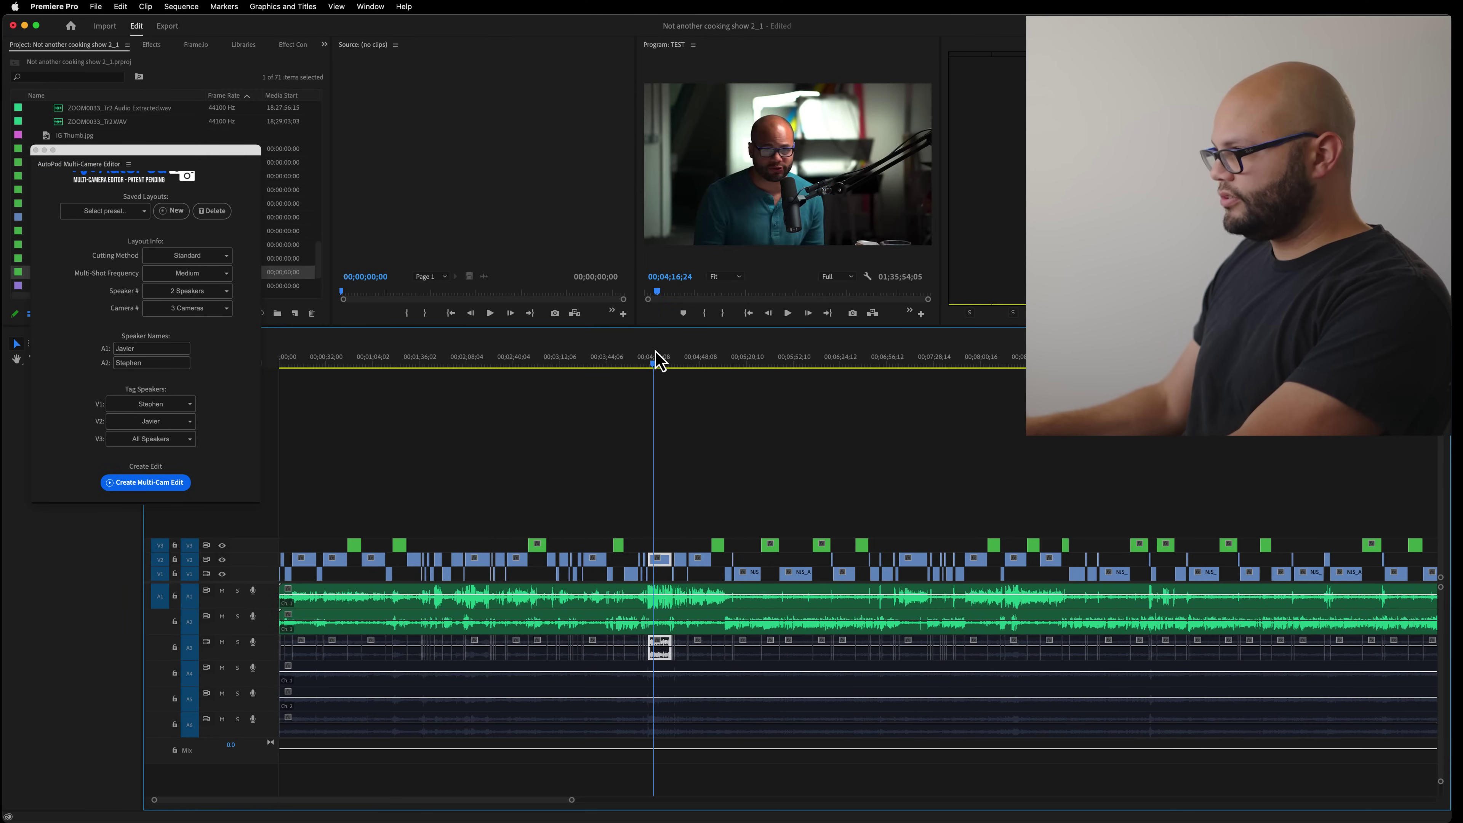
pyautogui.press('=')
pyautogui.press('=')
pyautogui.press('=')
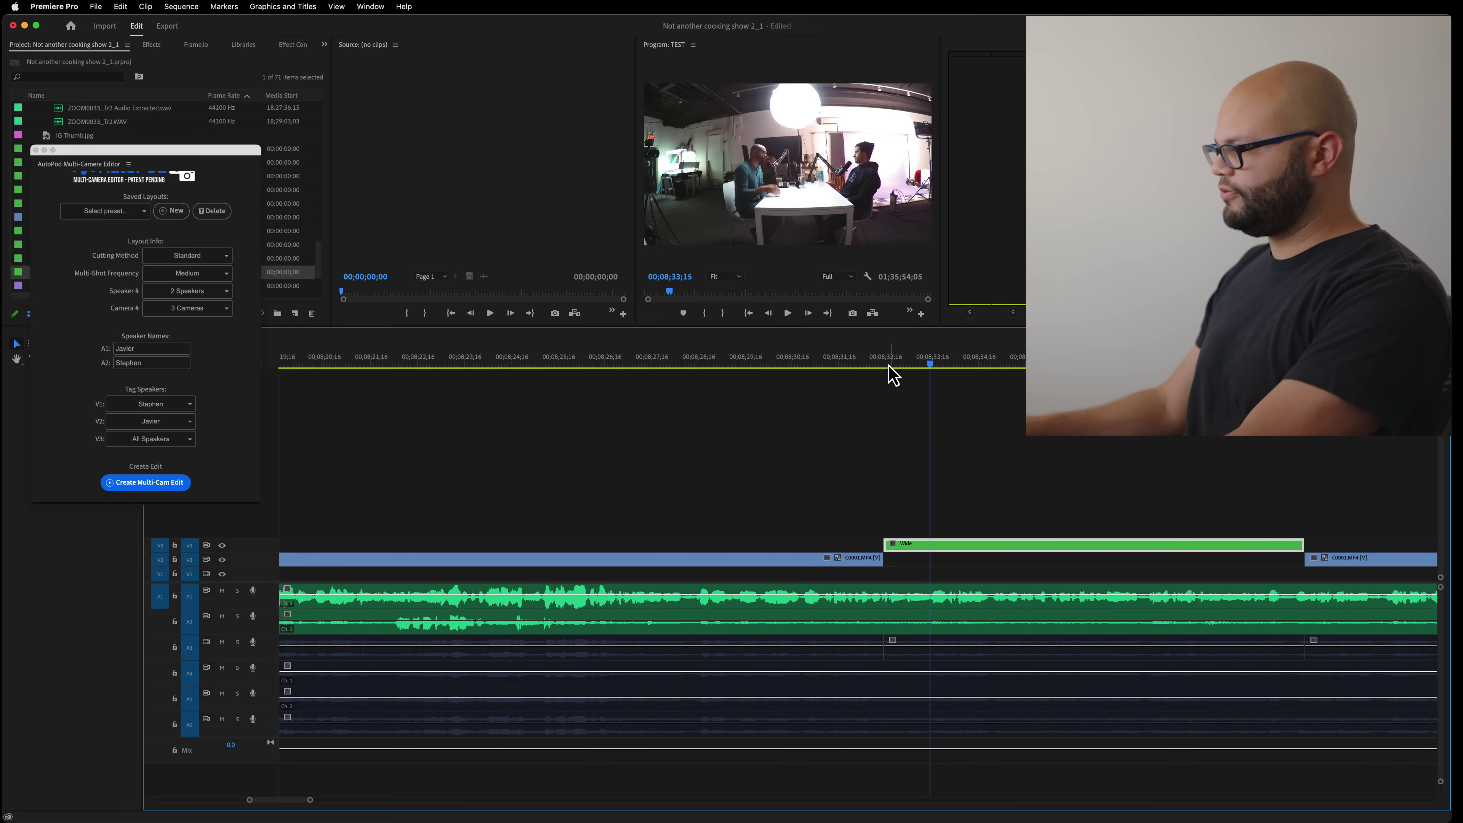
pyautogui.click(874, 360)
pyautogui.press('space')
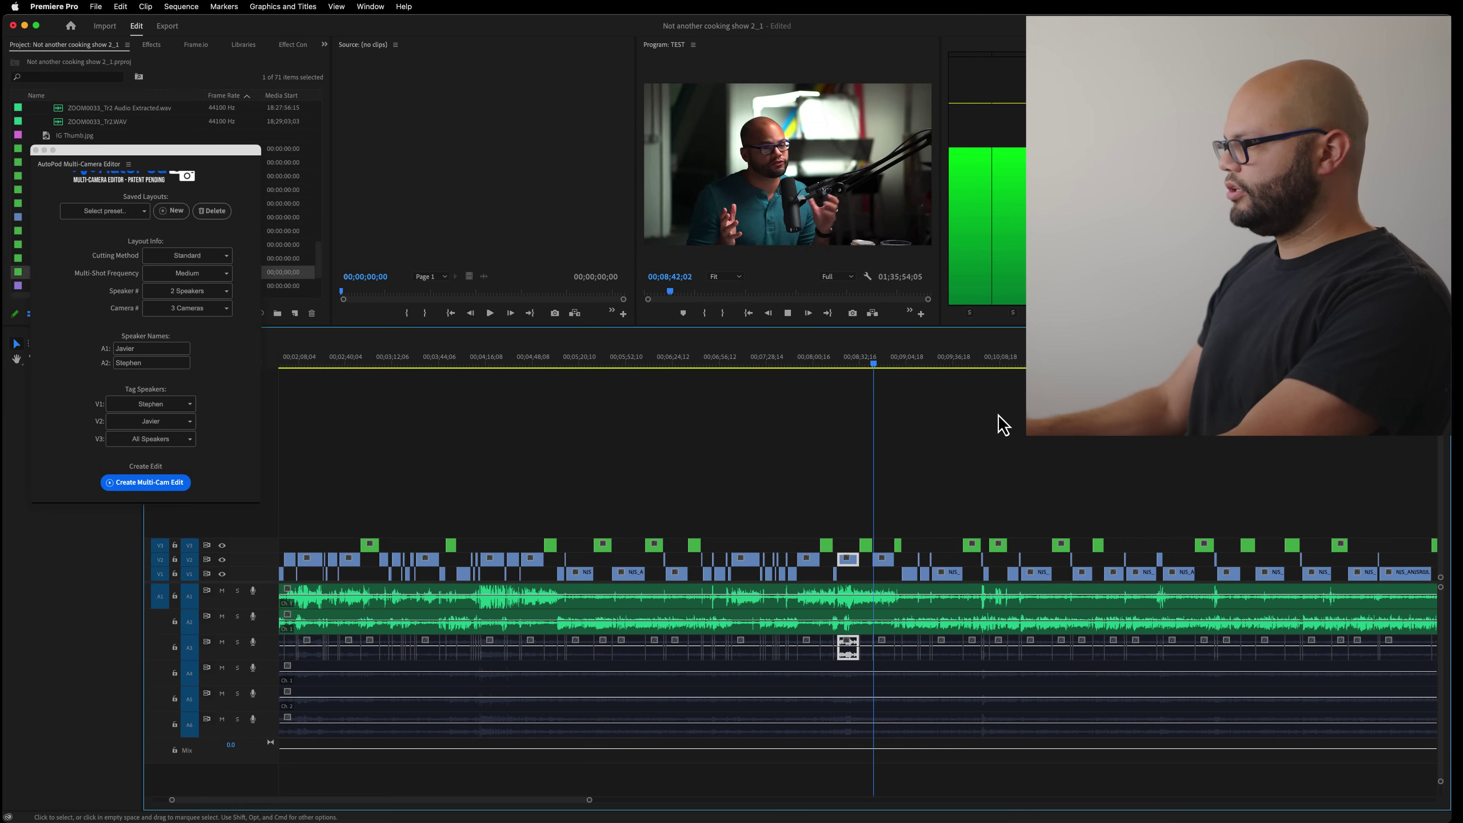
pyautogui.click(930, 362)
pyautogui.press('=')
pyautogui.press('=')
pyautogui.press('=')
pyautogui.press('=')
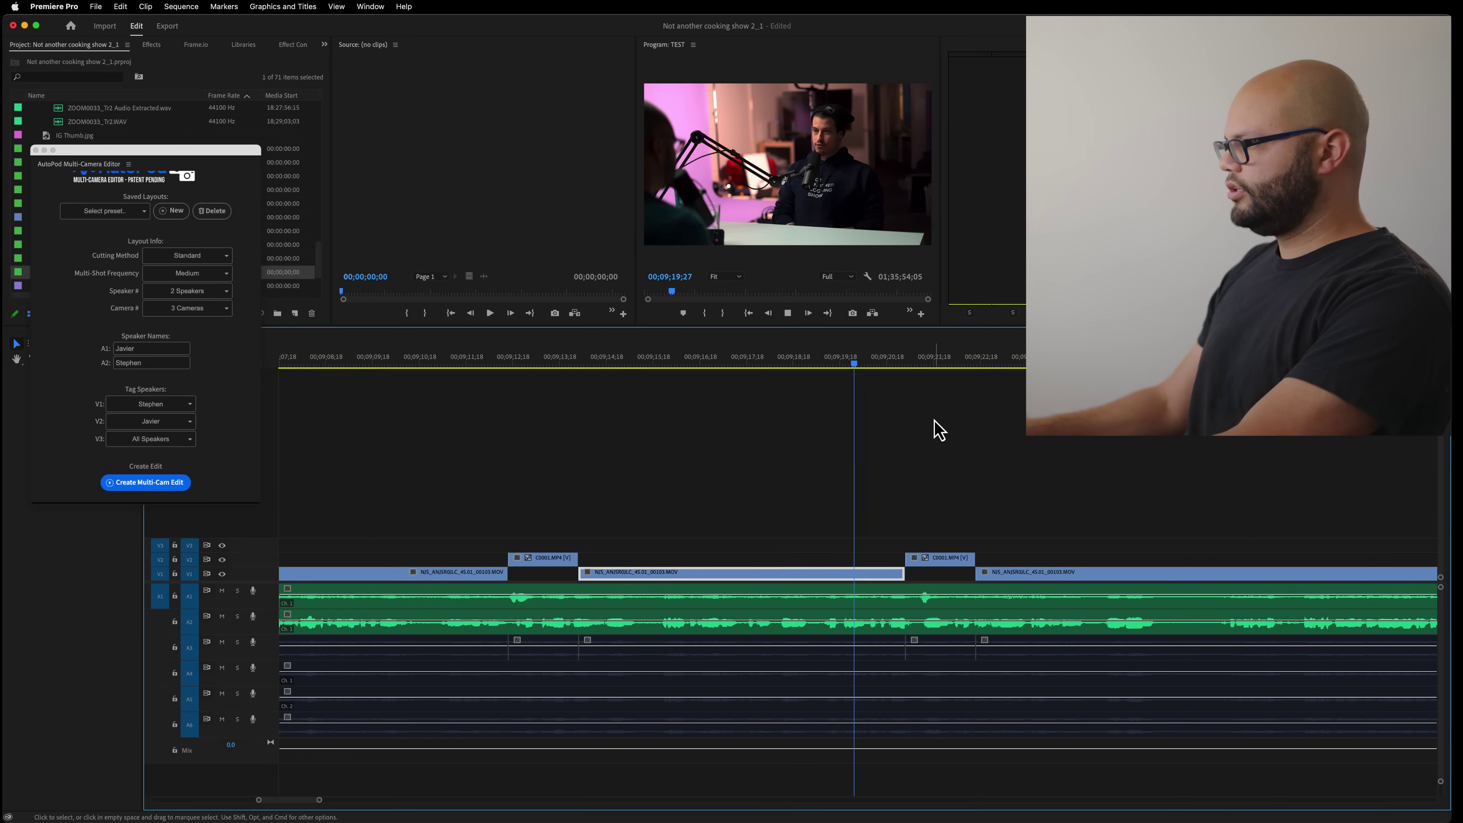
pyautogui.click(939, 429)
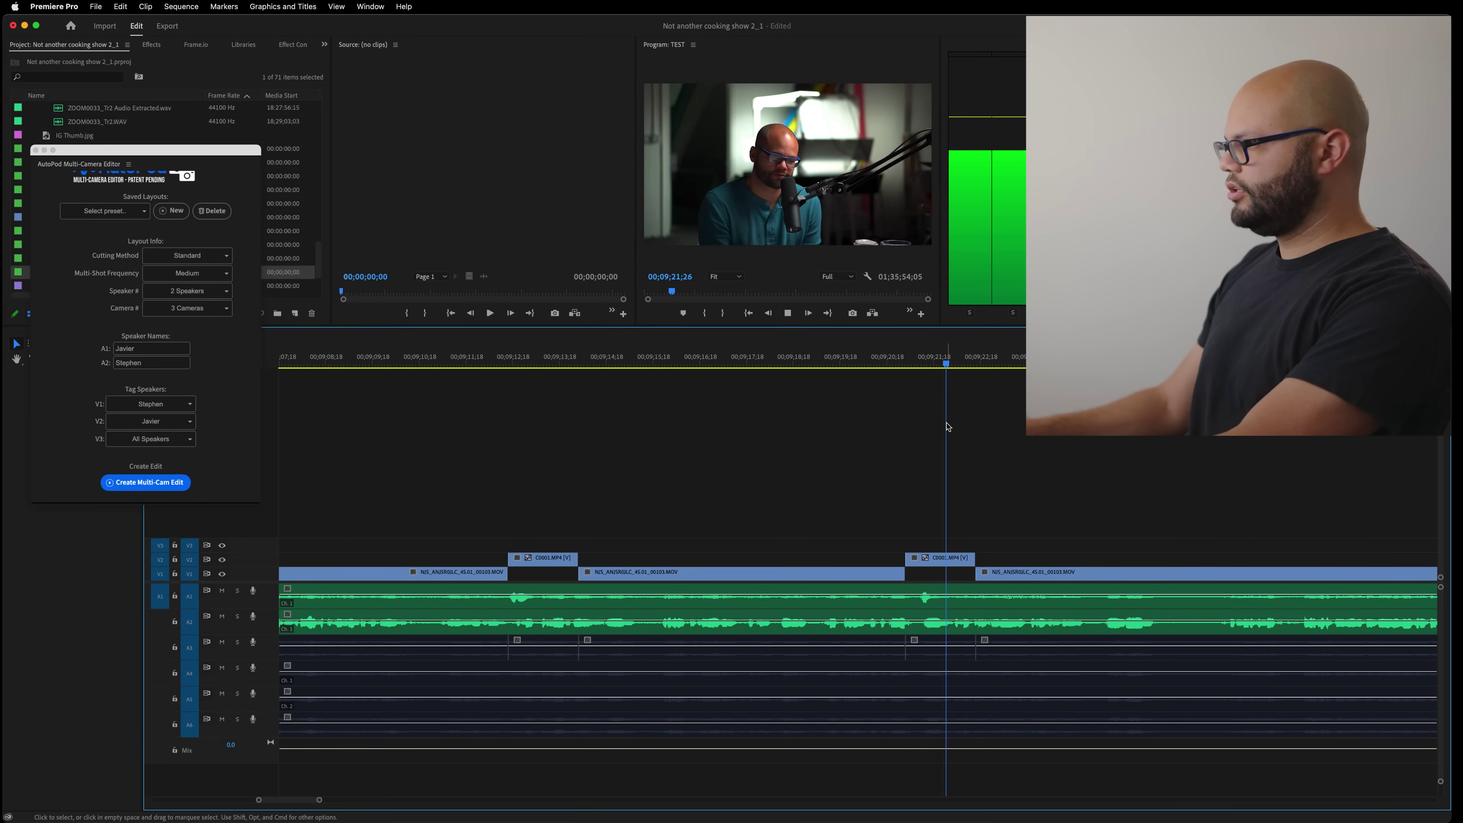
pyautogui.press('space')
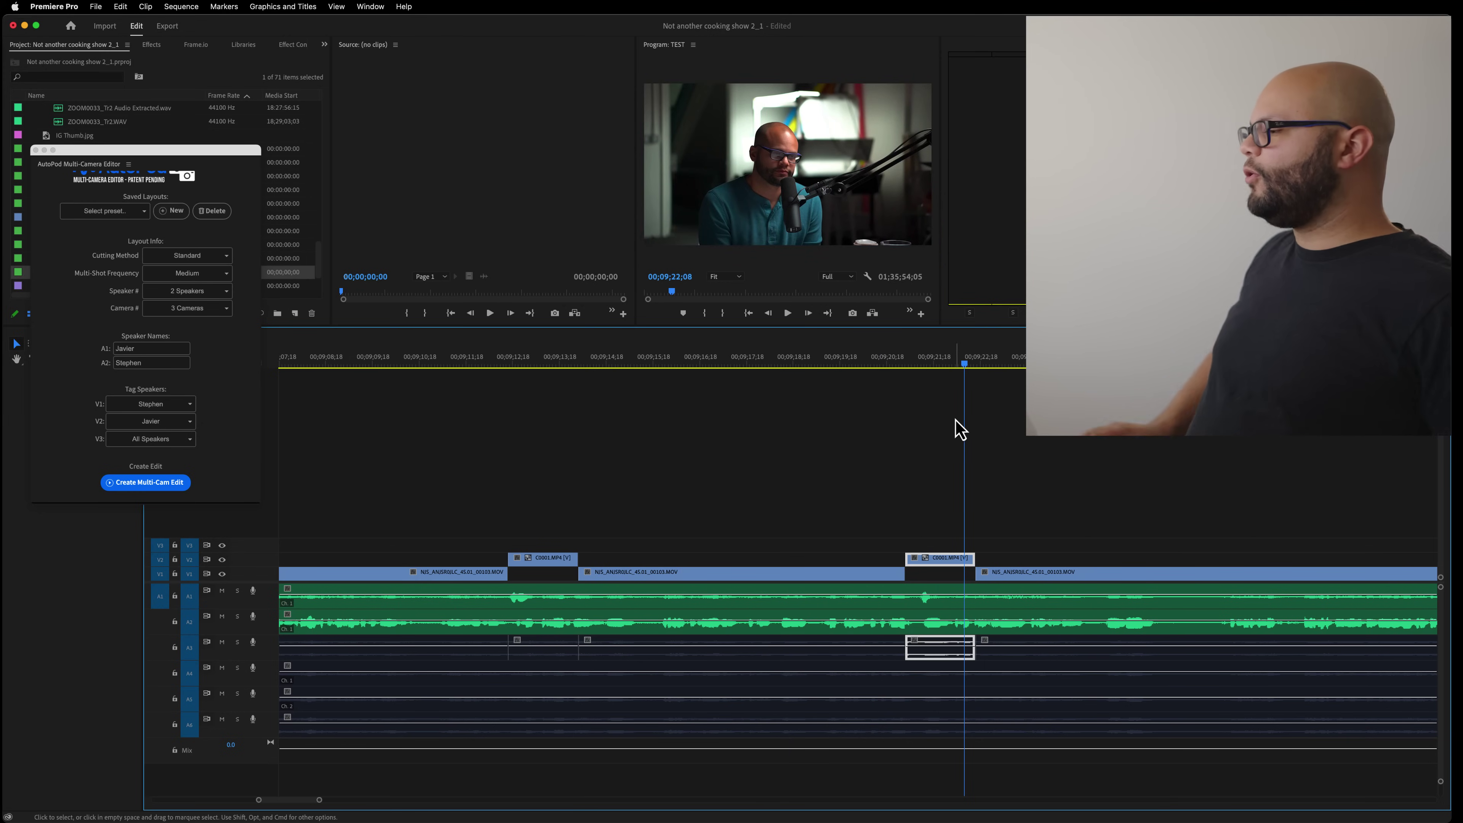
pyautogui.moveTo(964, 382); pyautogui.dragTo(817, 386)
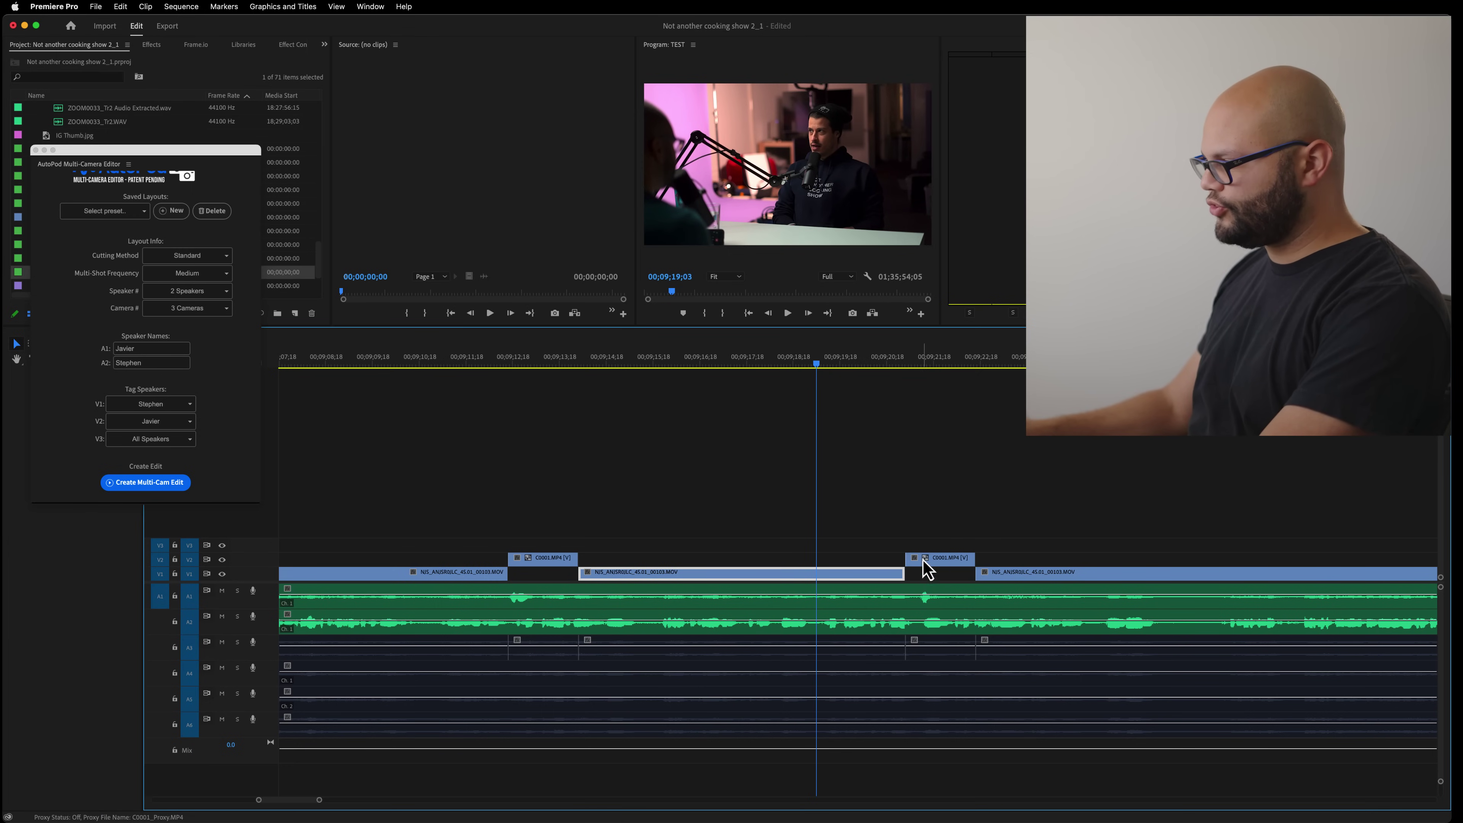
pyautogui.click(920, 374)
pyautogui.press('=')
pyautogui.press('=')
pyautogui.press('=')
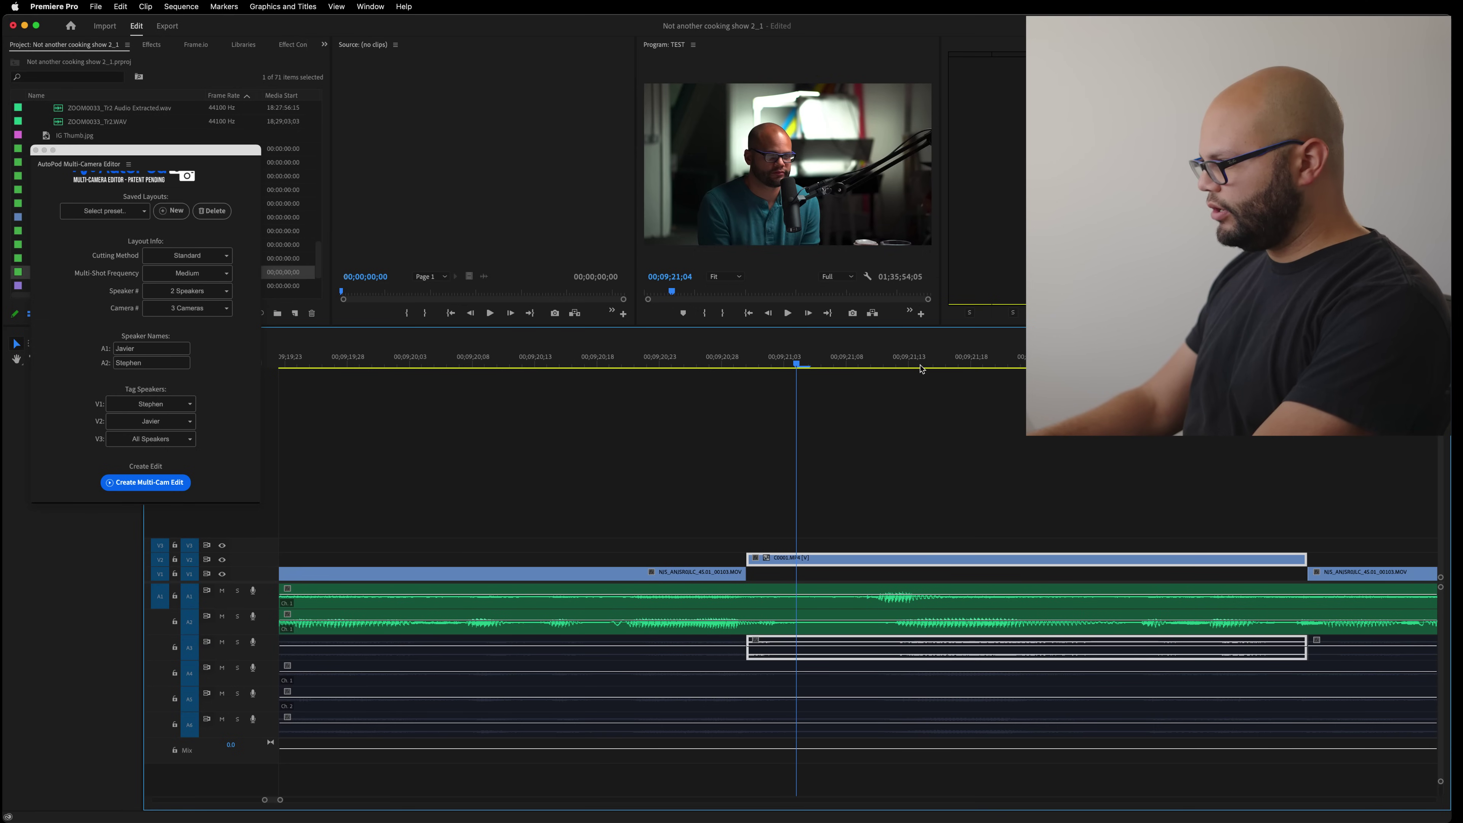
pyautogui.hotkey('shift', 'Left')
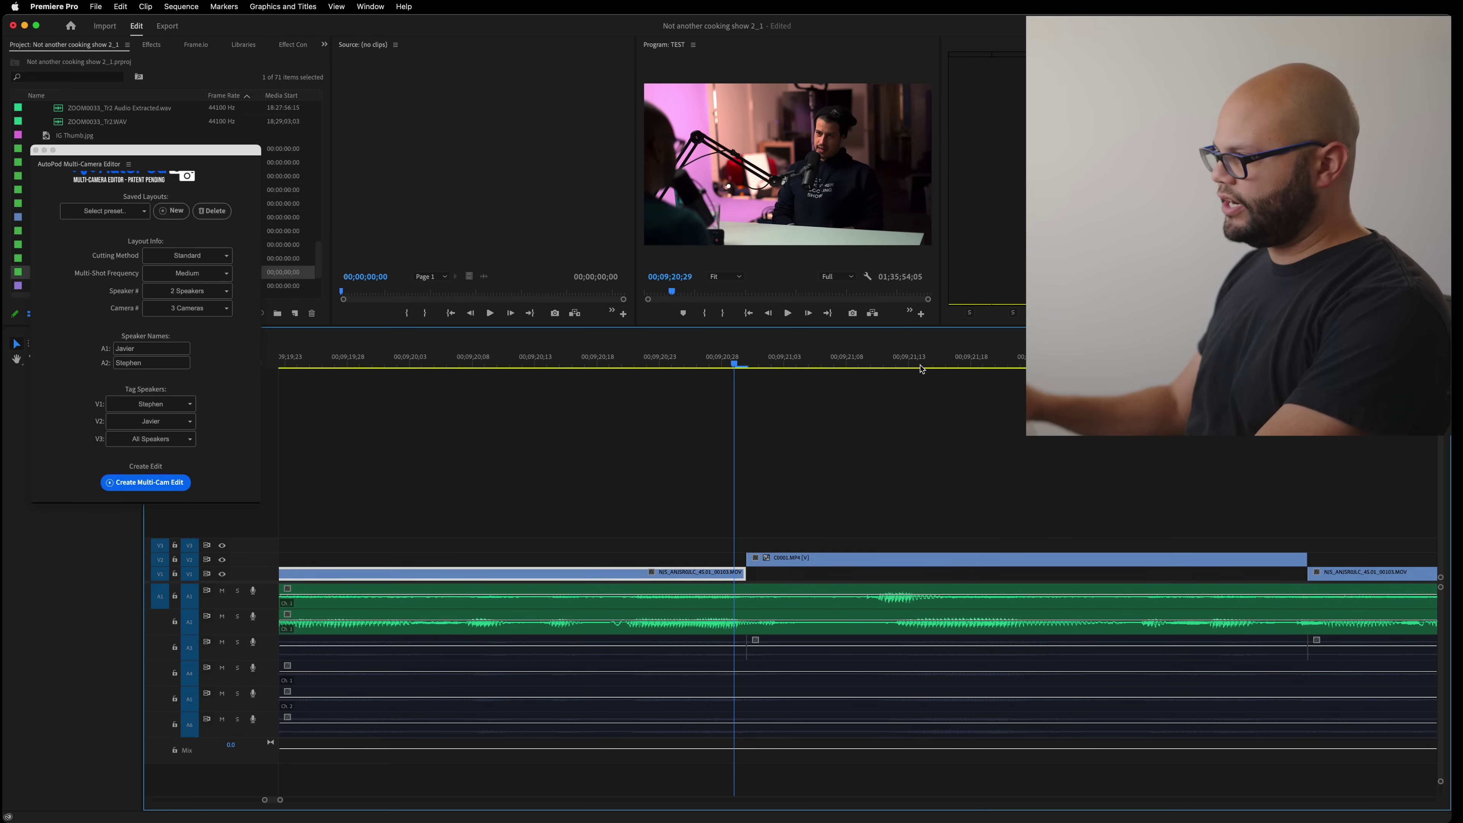
pyautogui.press('space')
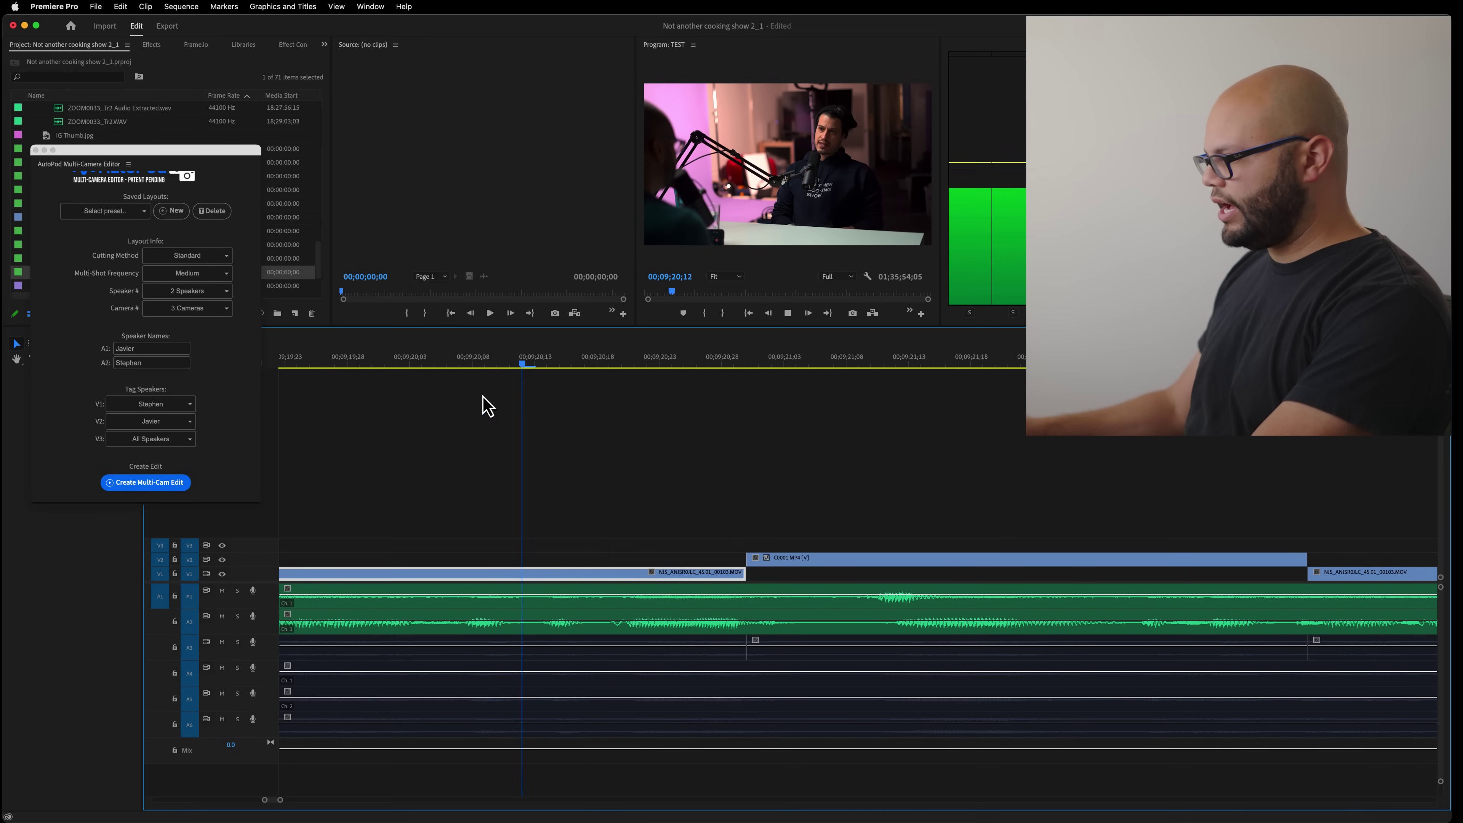
pyautogui.press('-')
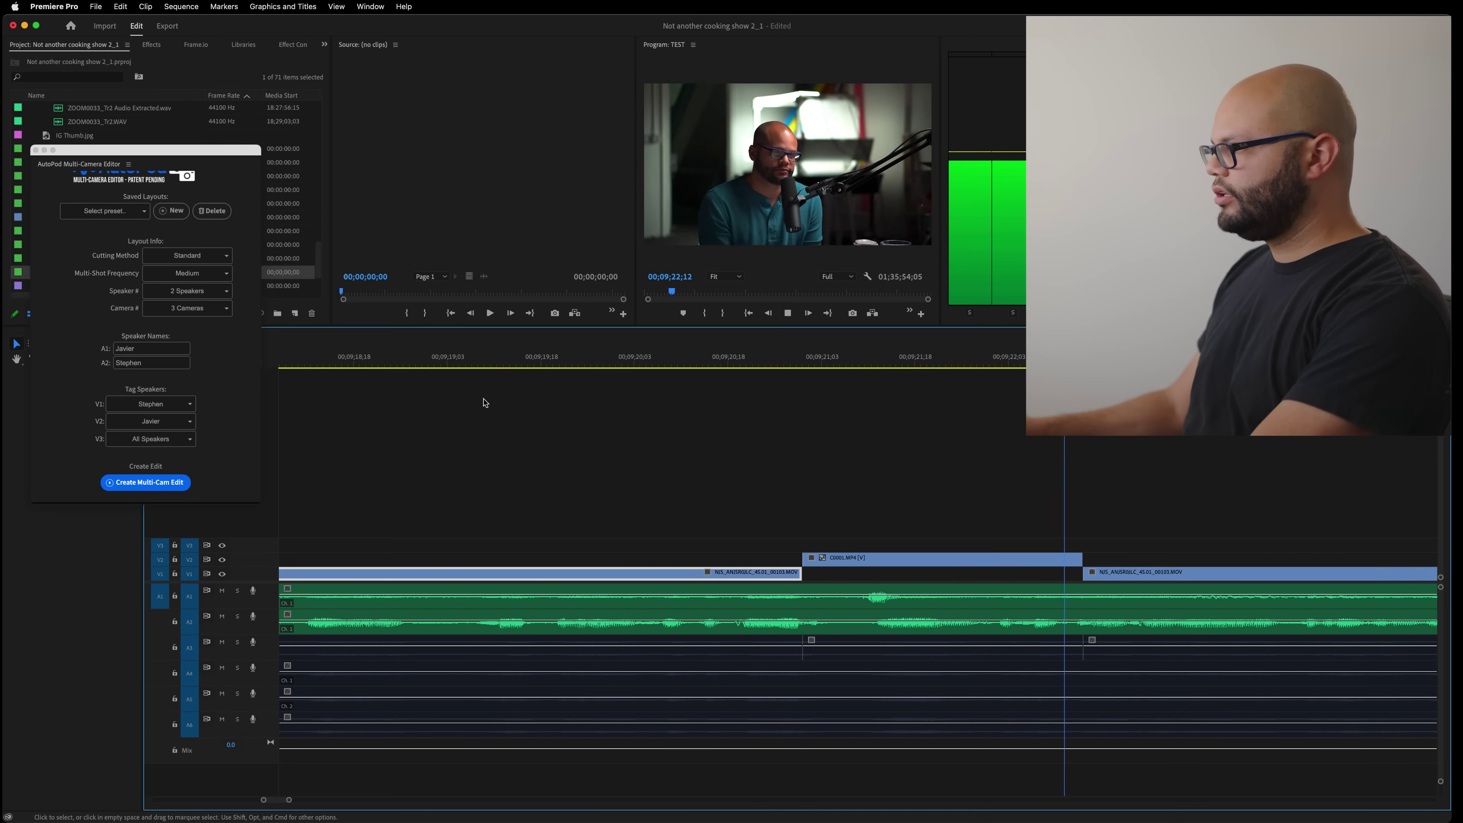
pyautogui.press('space')
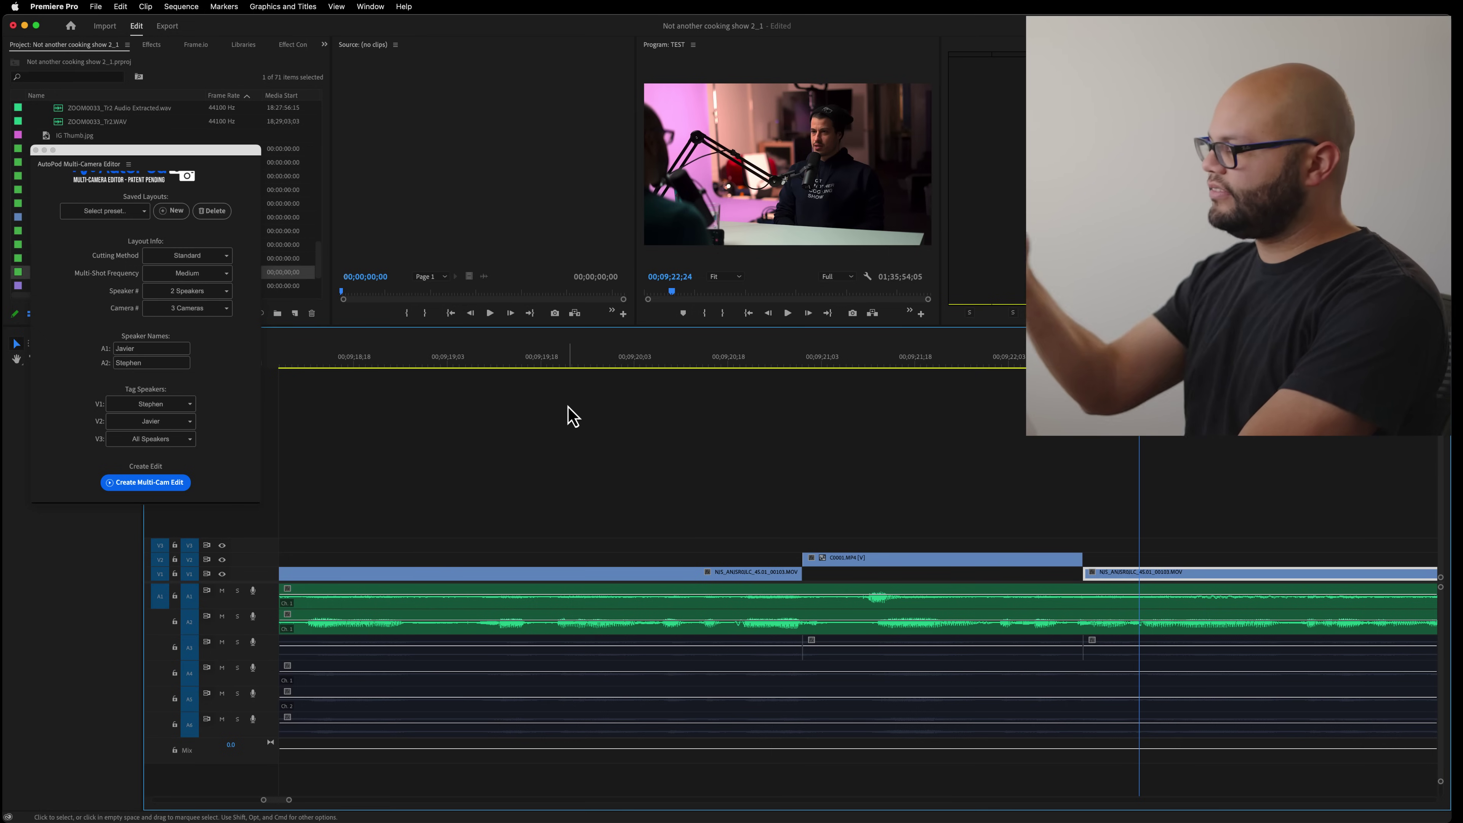
pyautogui.press('-')
pyautogui.press('-')
pyautogui.press('space')
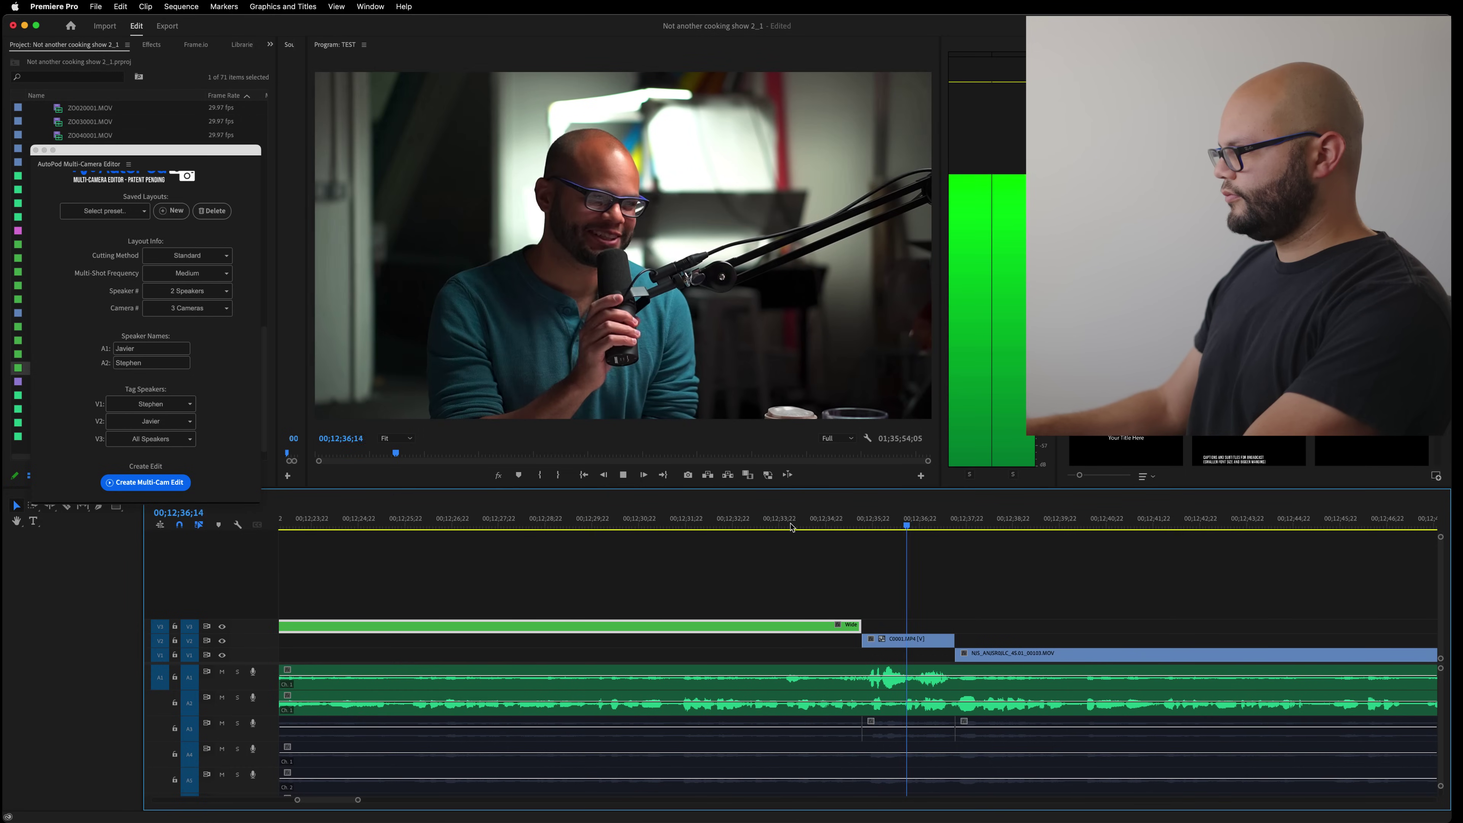
# Stop playback at 12;39;06 and zoom out to view the whole multicam-cut sequence
pyautogui.press('-')
pyautogui.press('-')
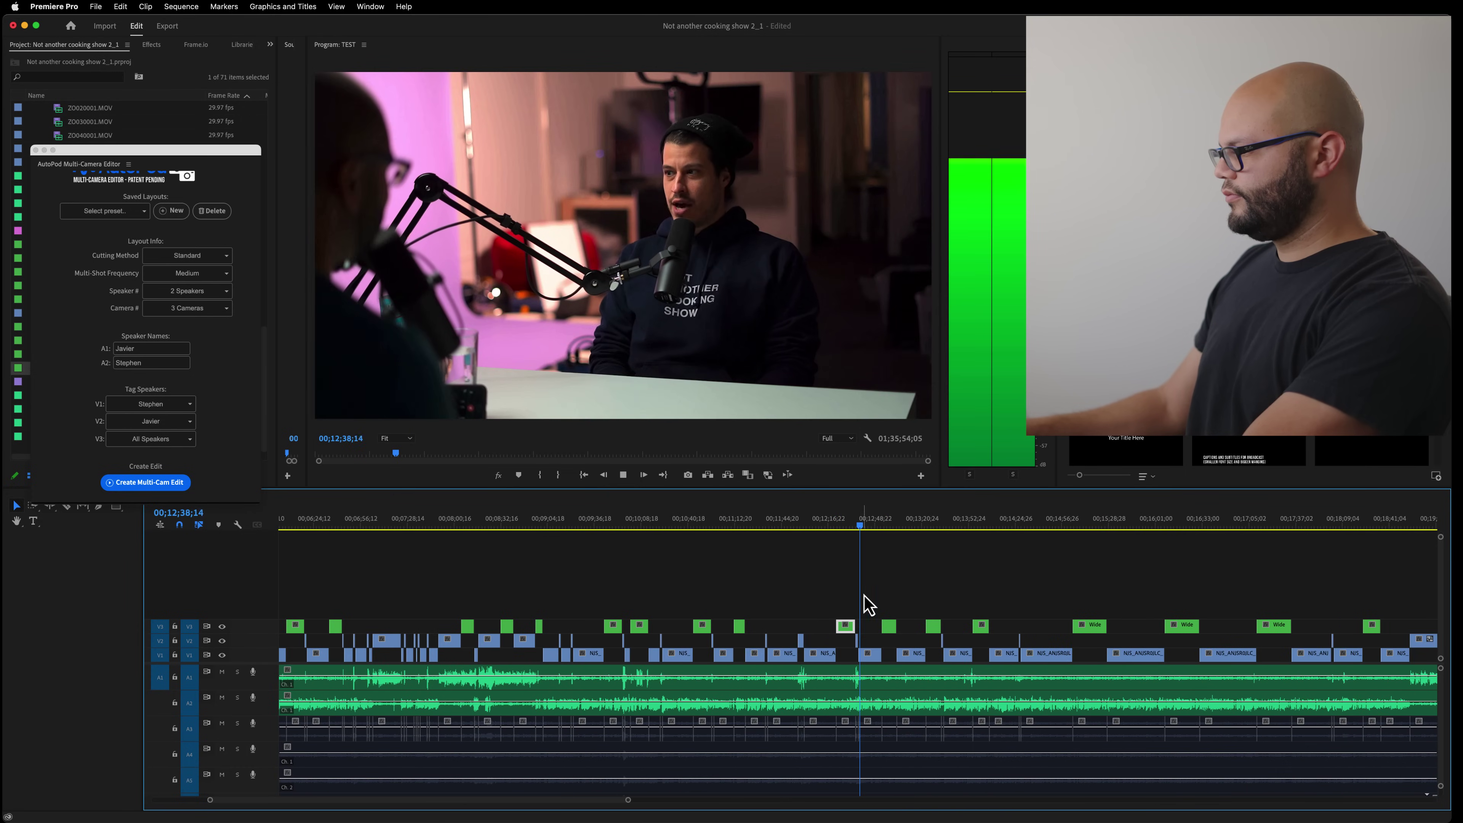
pyautogui.press('space')
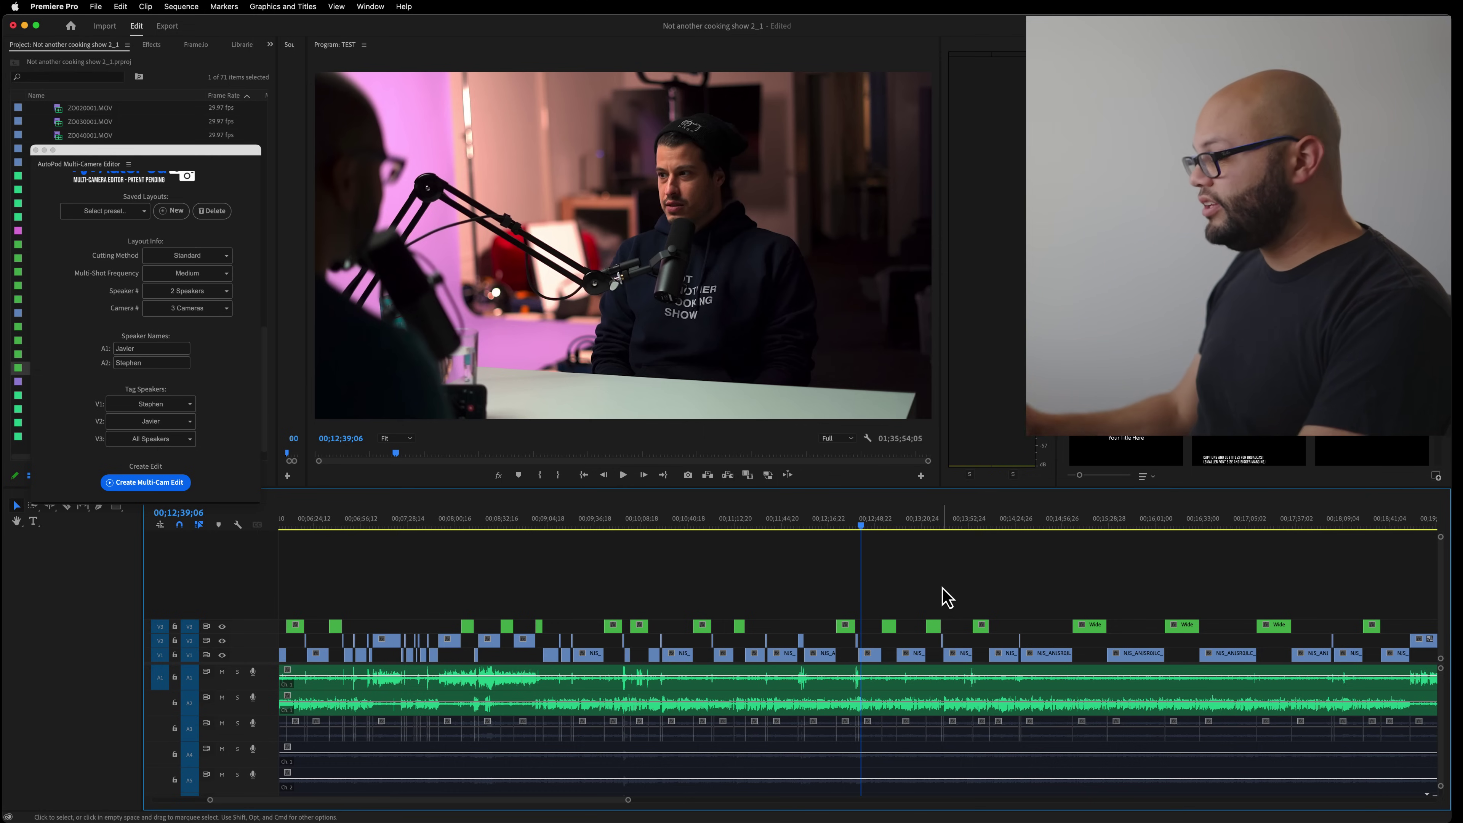
pyautogui.press('\\')
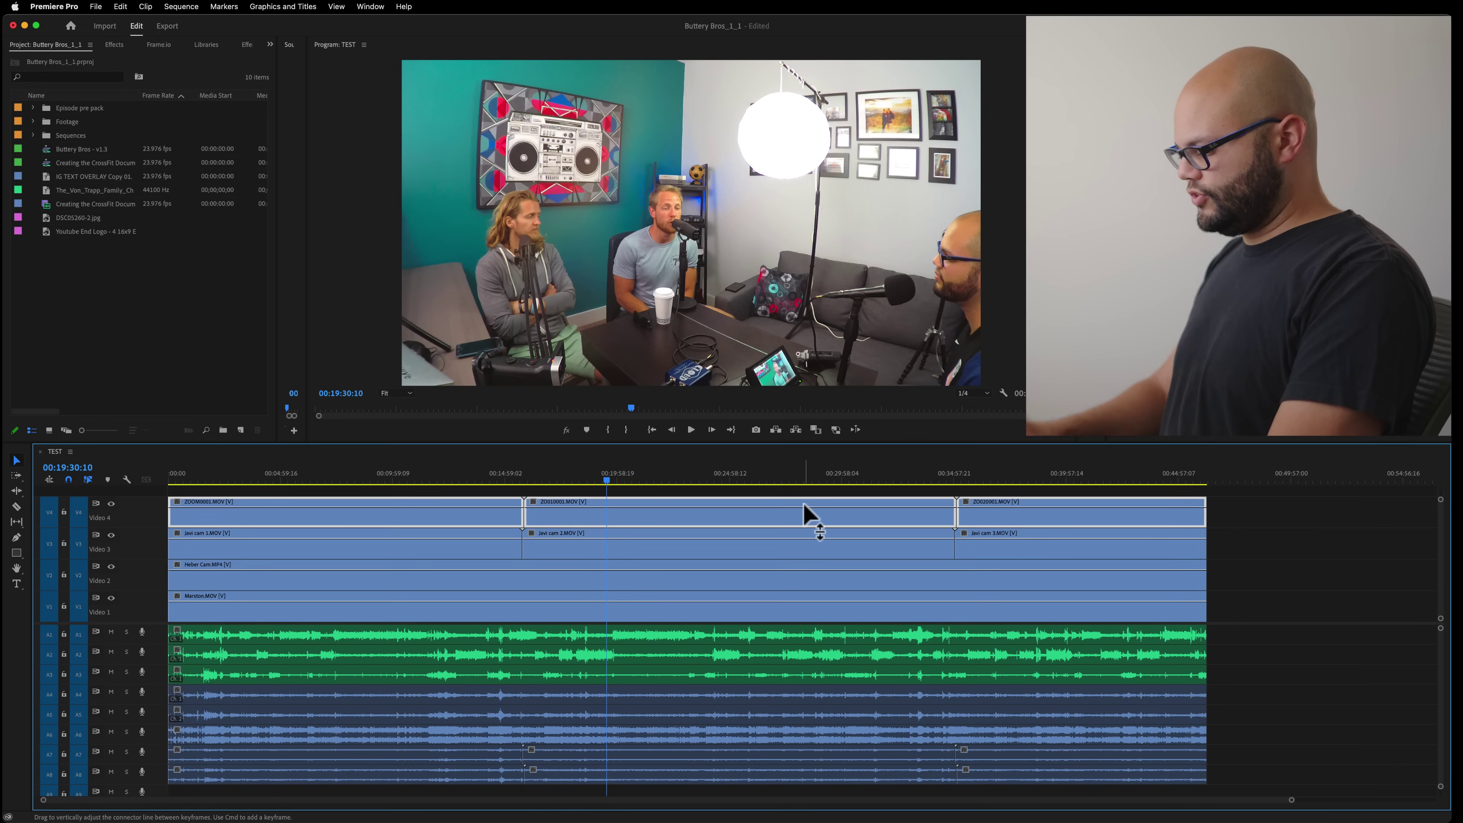
# Nest the Video 4 clips as 'Wide 1' and the Video 3 clips under their speaker's name
pyautogui.hotkey('alt', 'n')
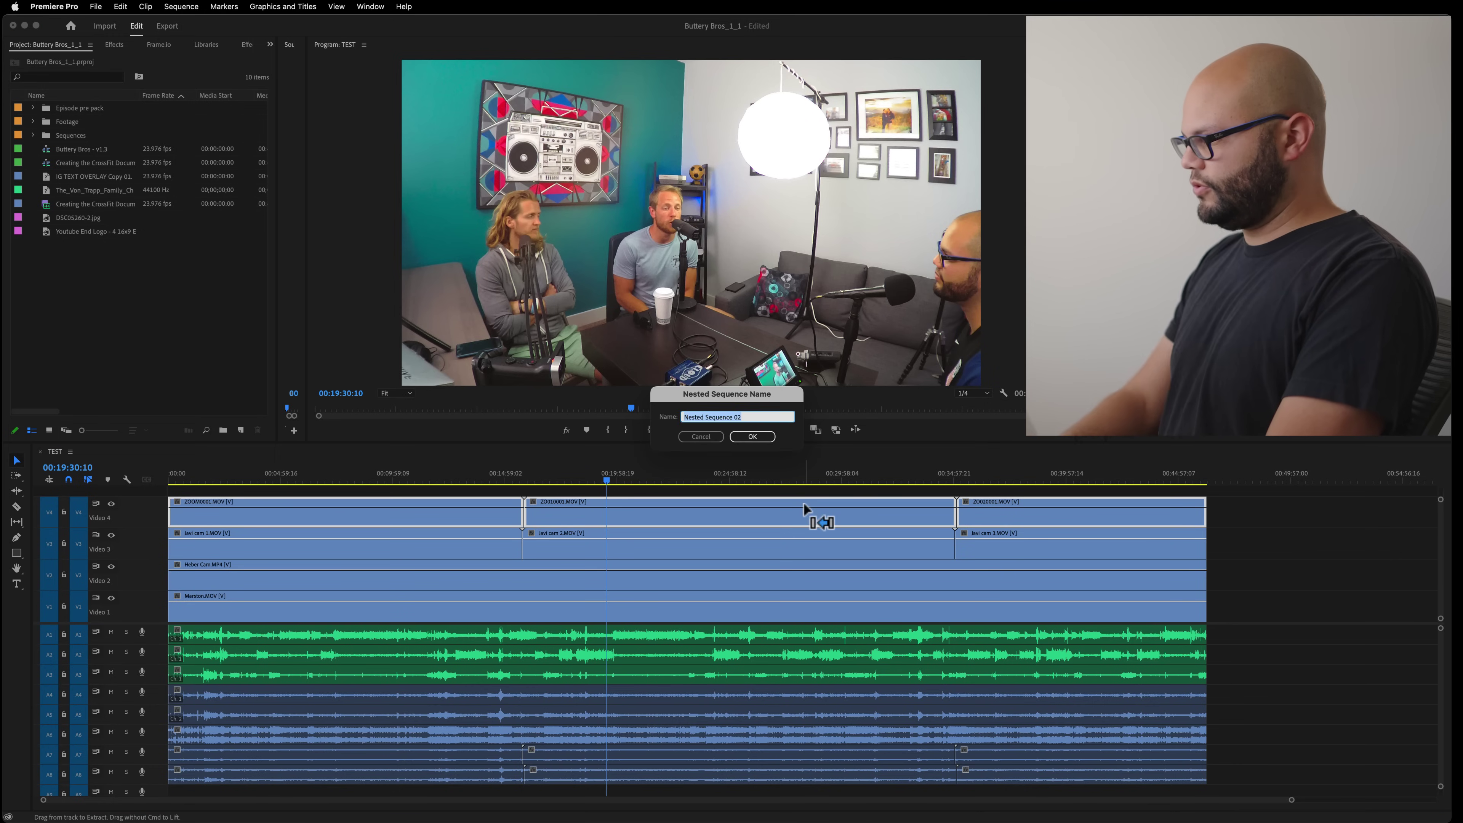
pyautogui.write('1')
pyautogui.press('Return')
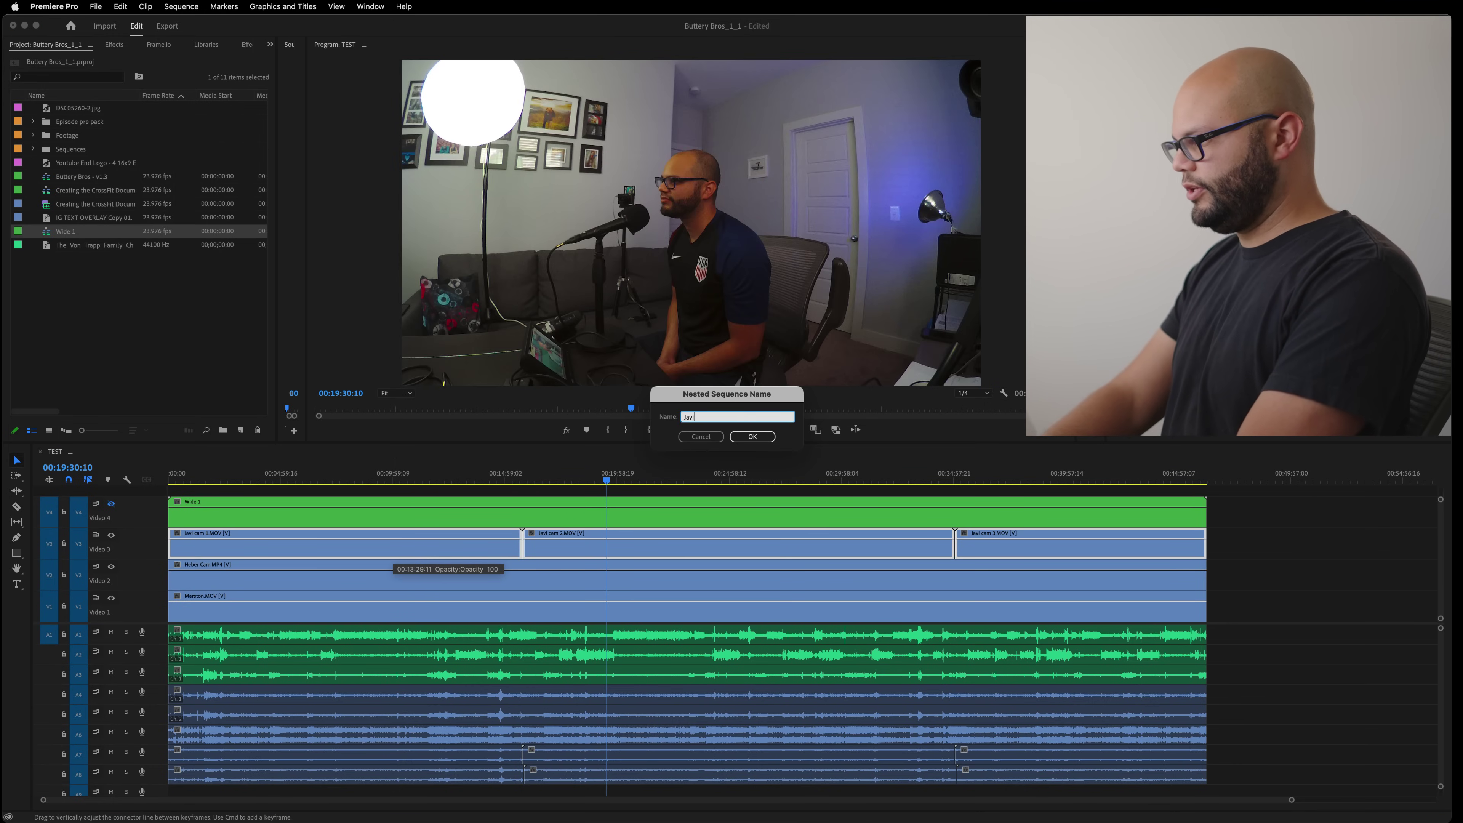
pyautogui.write('r')
pyautogui.press('Return')
# Hide the Video 3 and Video 2 outputs to preview the remaining camera angles
pyautogui.click(111, 535)
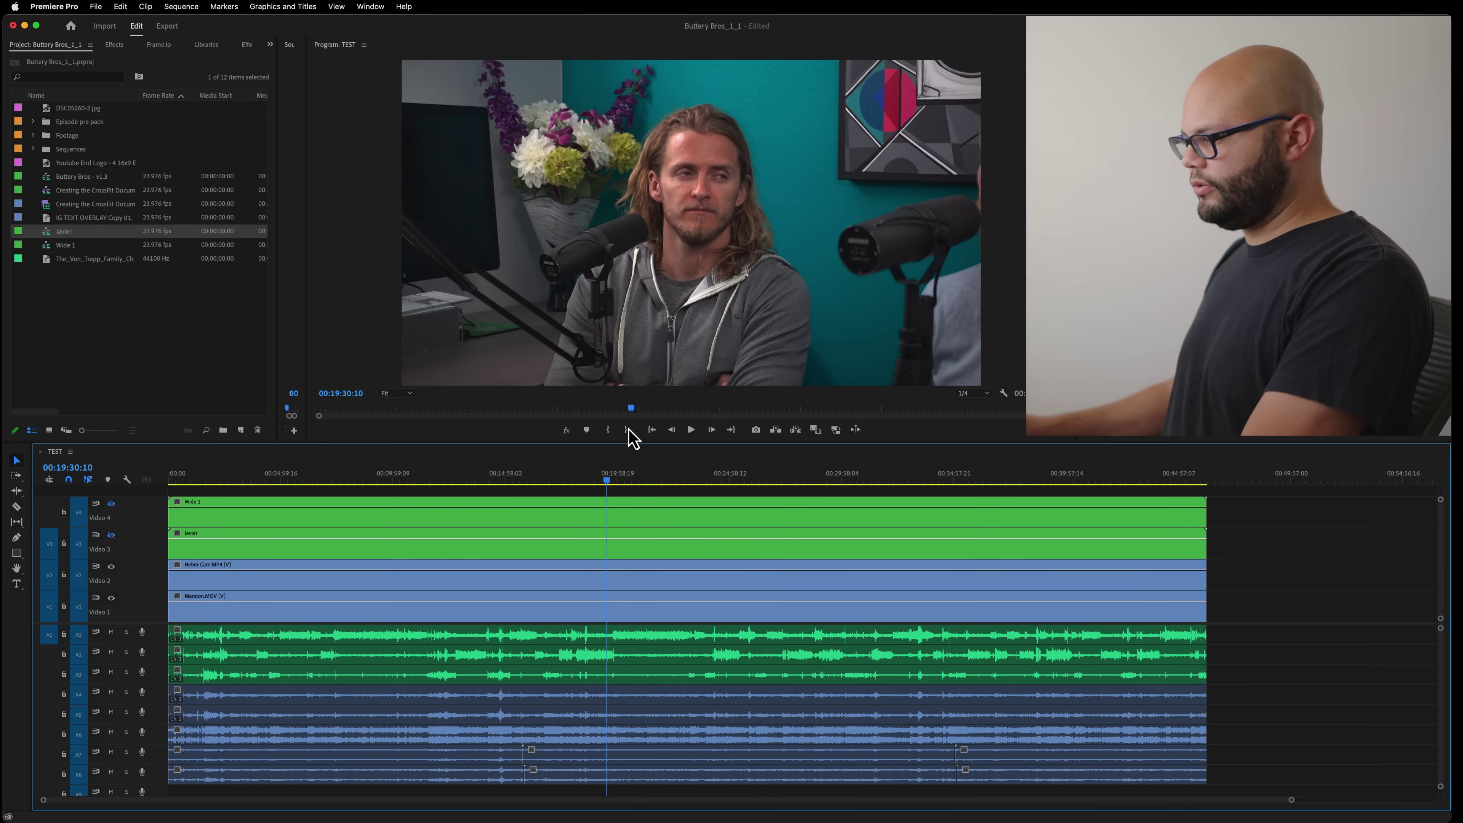
pyautogui.click(556, 479)
pyautogui.click(111, 567)
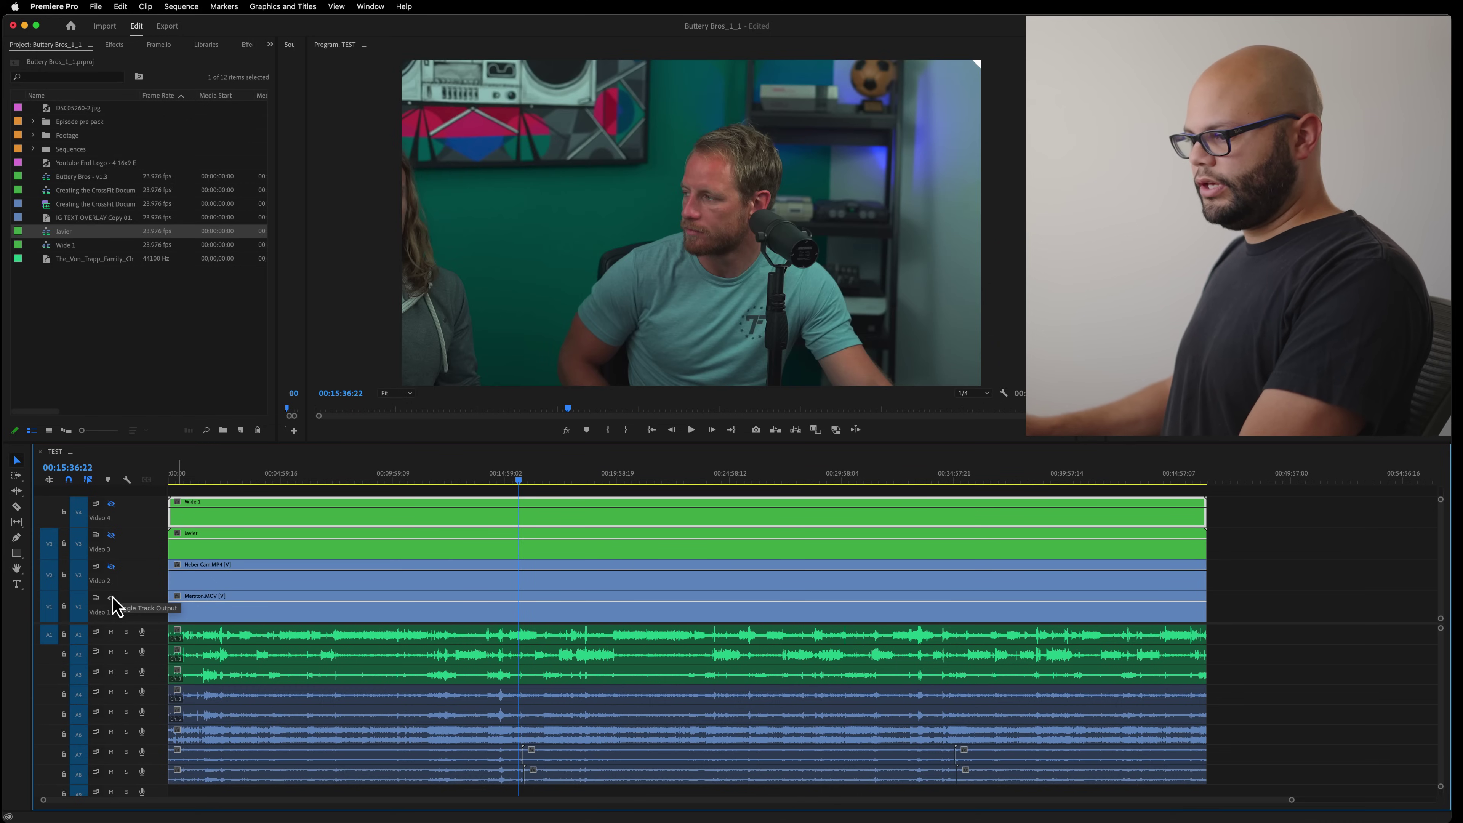
pyautogui.moveTo(461, 483); pyautogui.dragTo(500, 483)
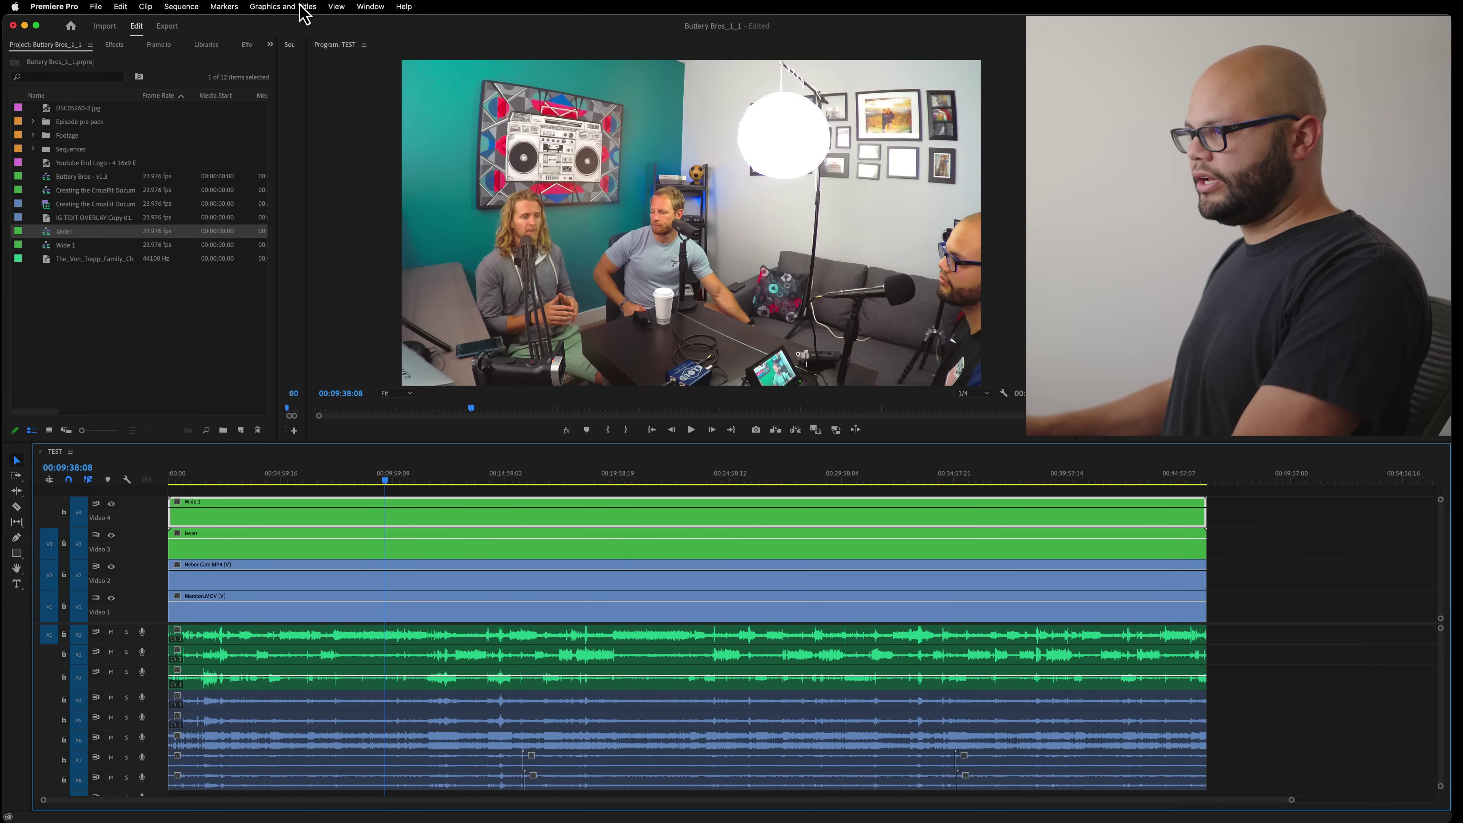
# Open the AutoPod Multi-Camera Editor panel from Window > Extensions
pyautogui.click(301, 7)
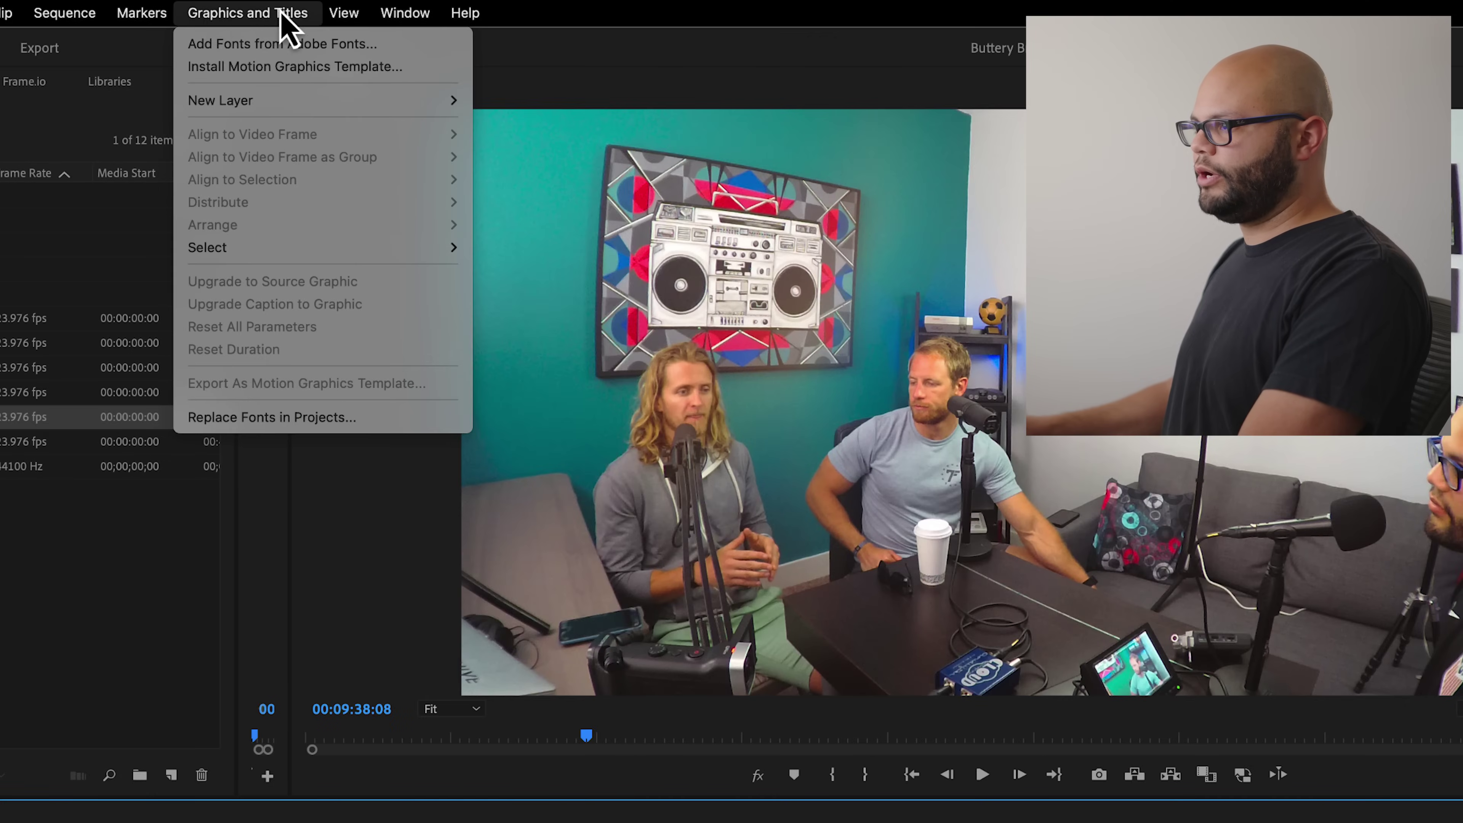
pyautogui.moveTo(370, 7)
pyautogui.moveTo(449, 104)
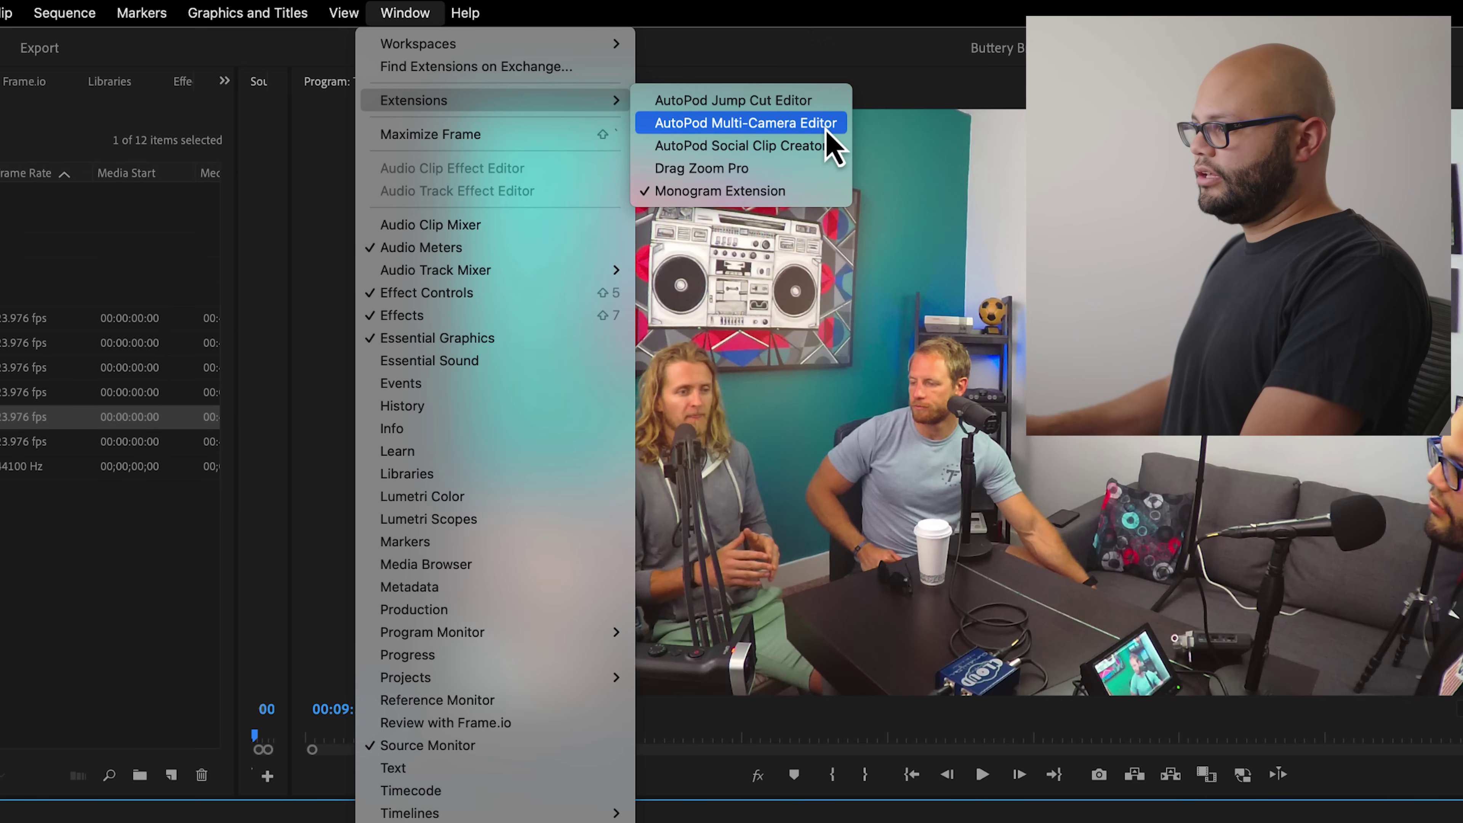
pyautogui.click(746, 122)
# Choose Enable/Disable cutting, High Multi-Shot Frequency, 3 Speakers and 4 Cameras in AutoPod
pyautogui.click(907, 285)
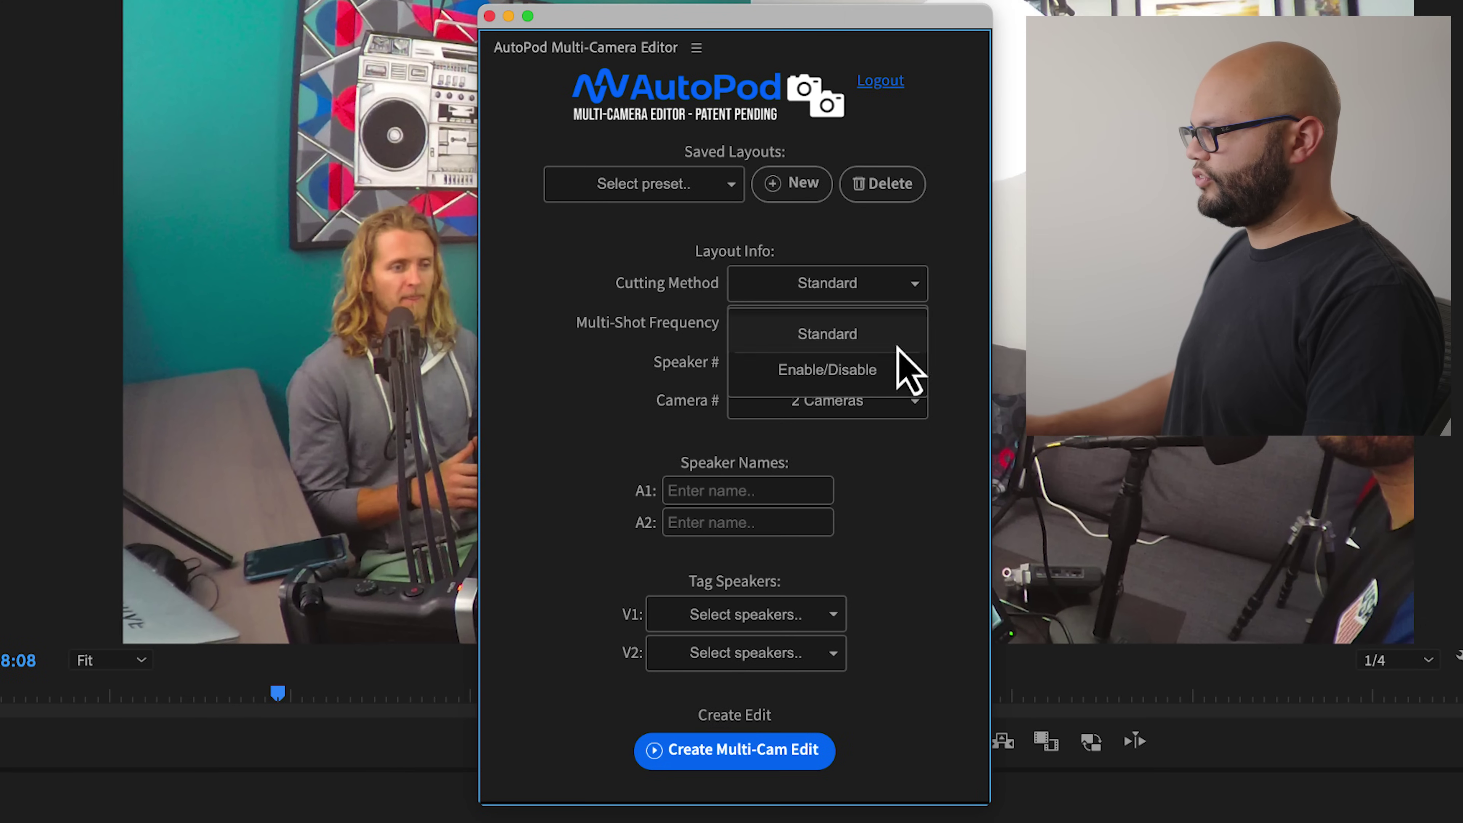
pyautogui.click(891, 371)
pyautogui.click(899, 323)
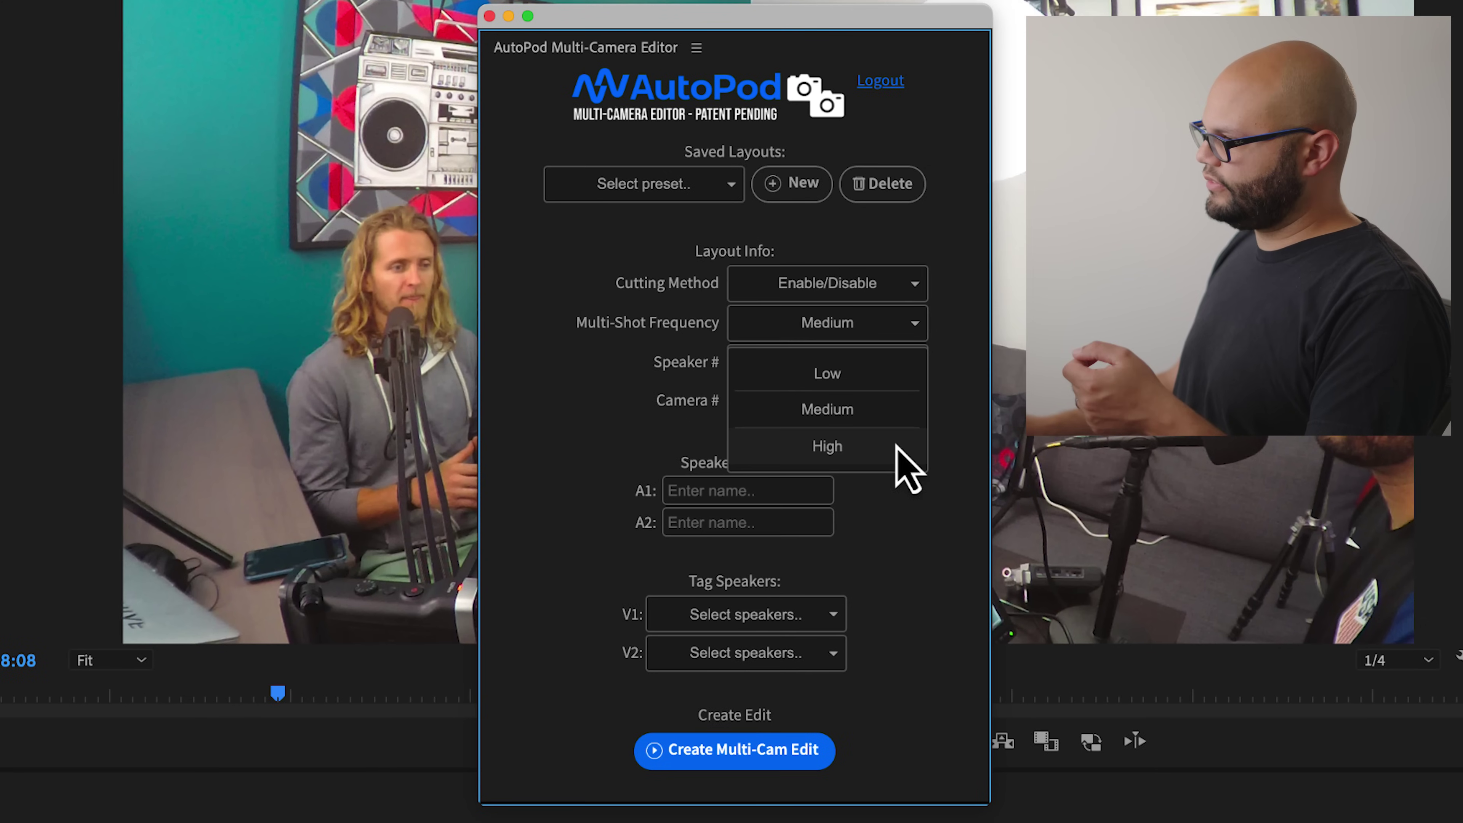
pyautogui.click(897, 446)
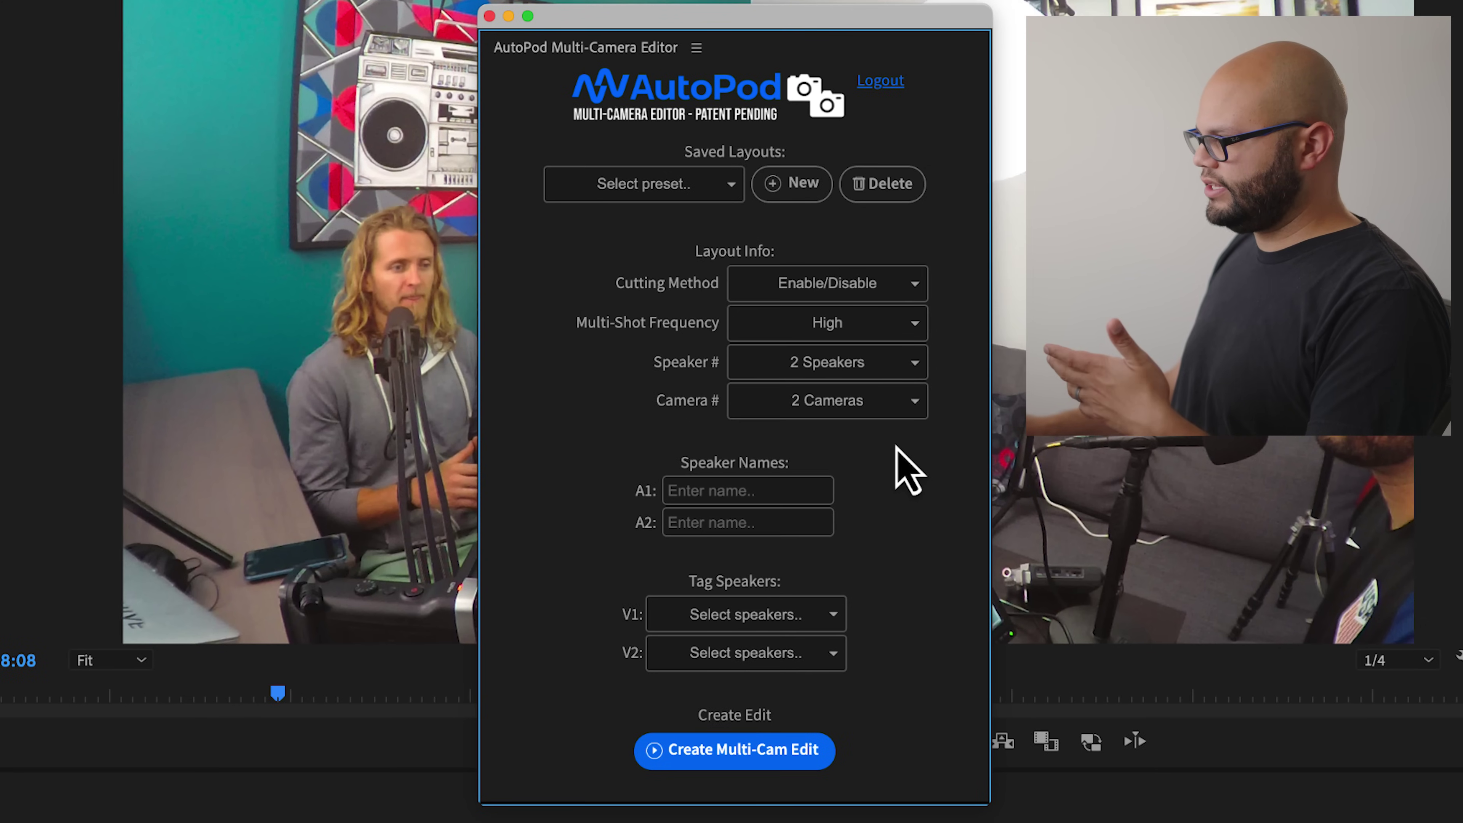
pyautogui.click(910, 369)
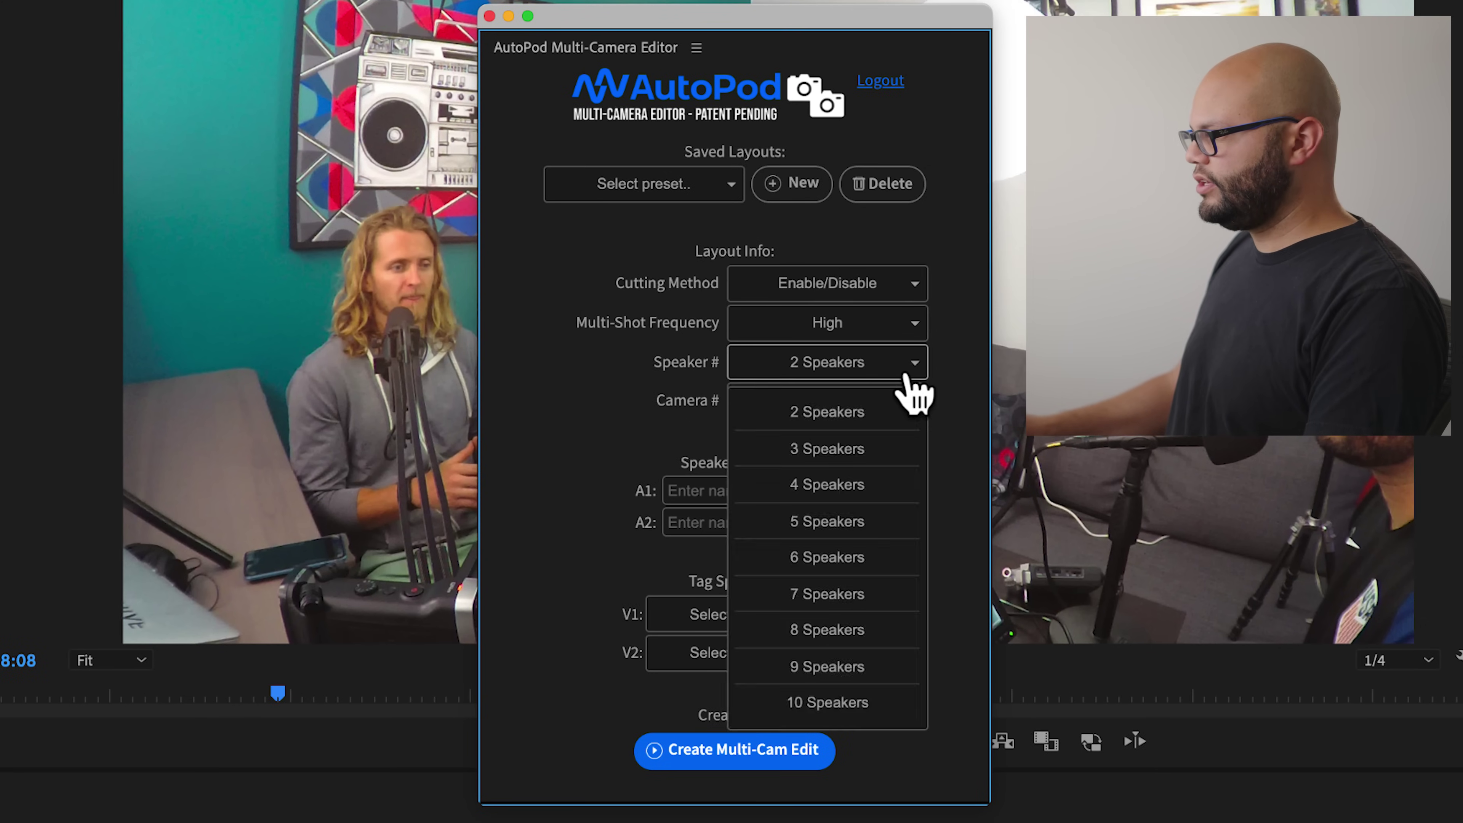
pyautogui.click(880, 448)
pyautogui.click(881, 406)
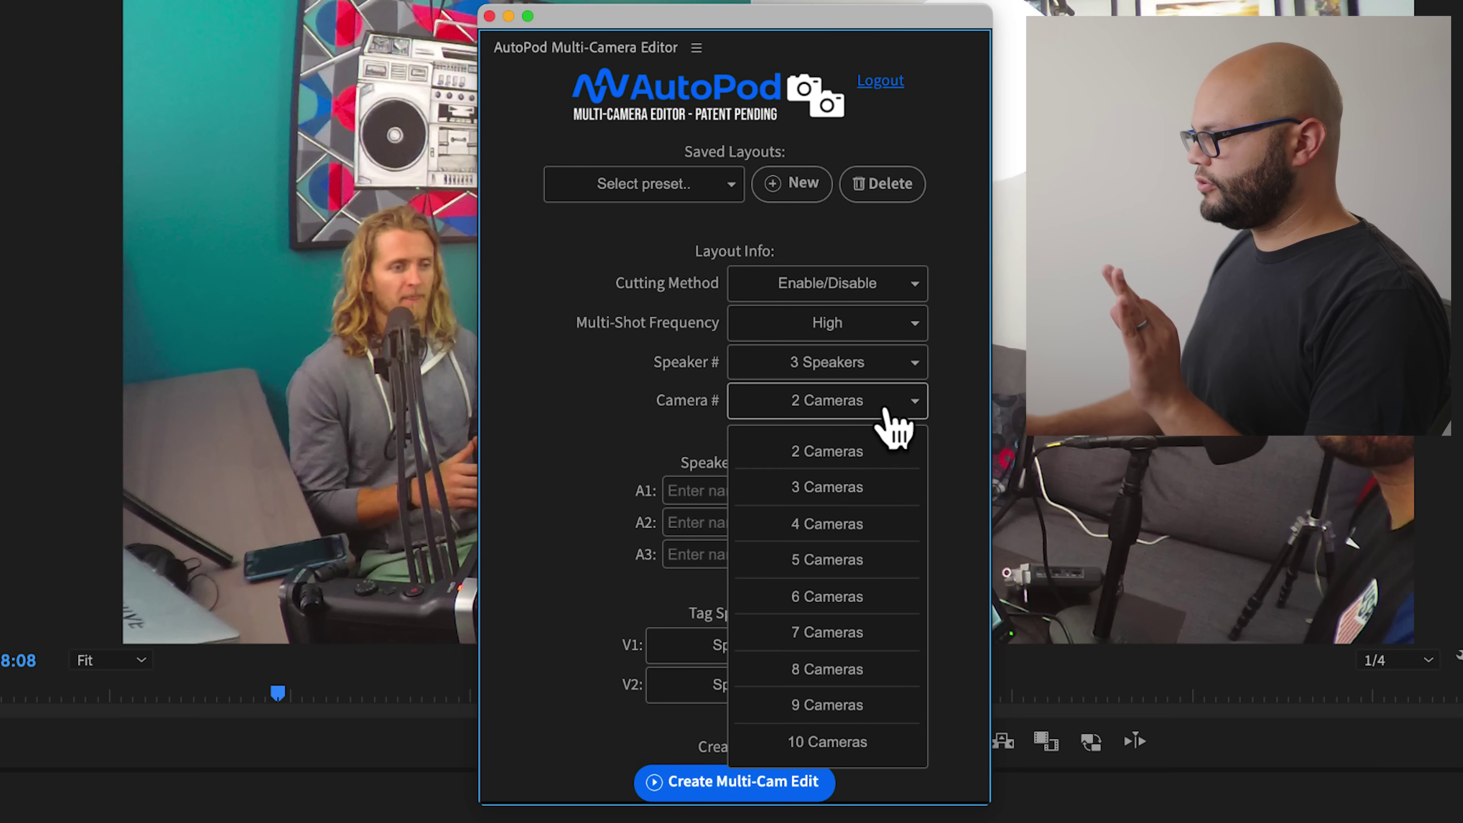
pyautogui.click(862, 523)
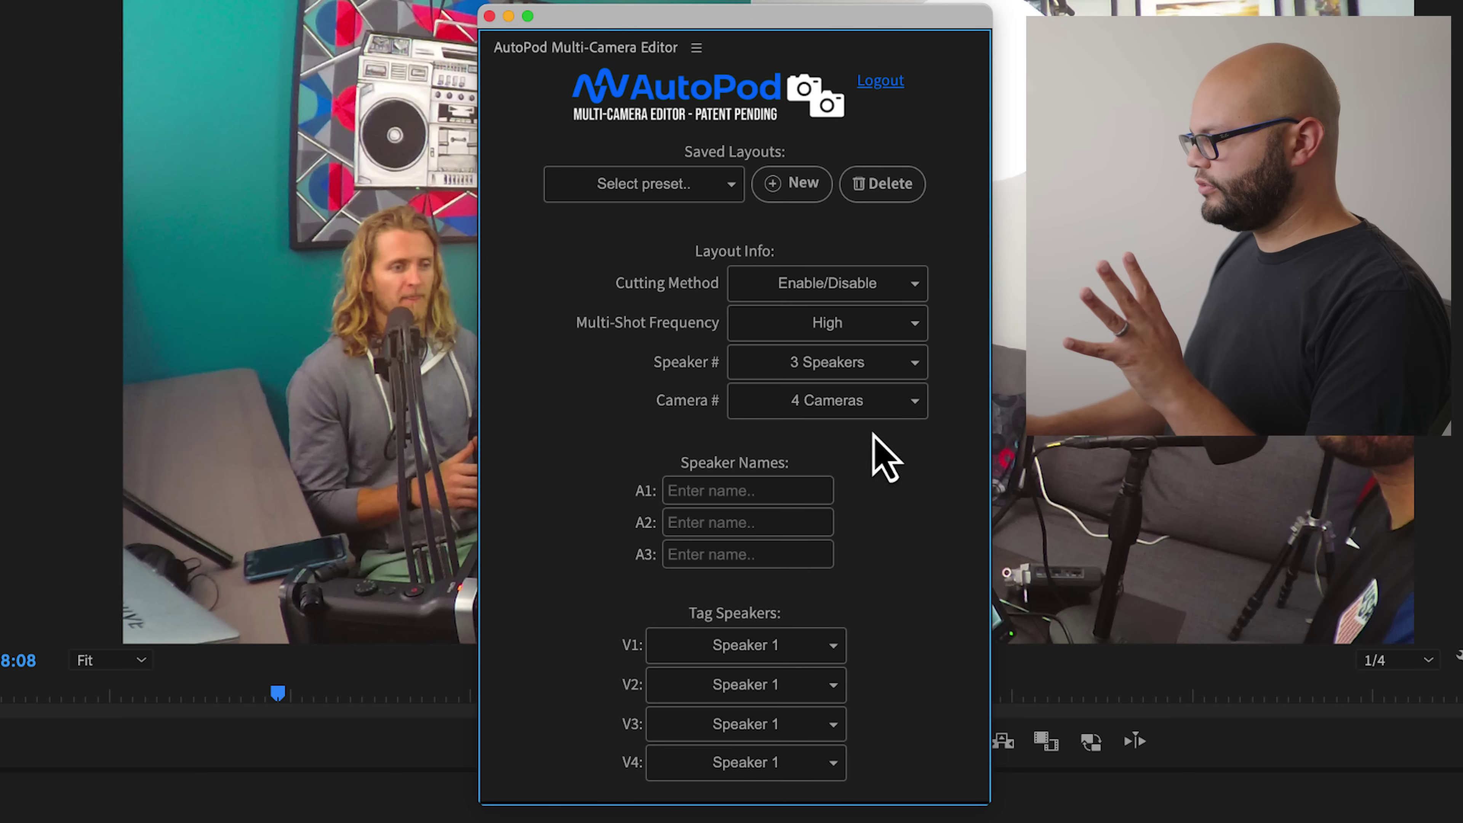
pyautogui.click(778, 491)
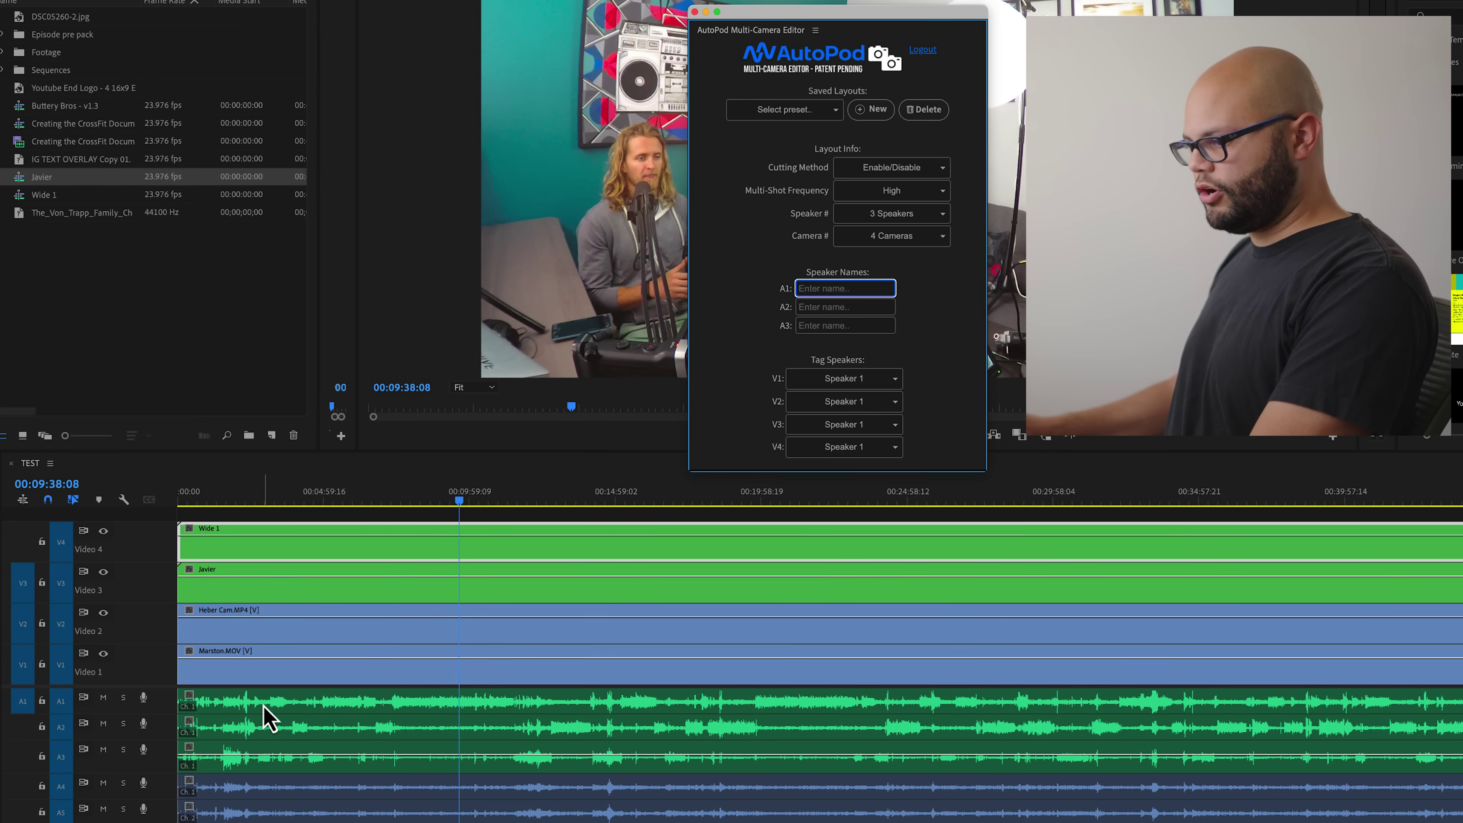
# Enter the names of all three speakers
pyautogui.write('Heber')
pyautogui.click(842, 307)
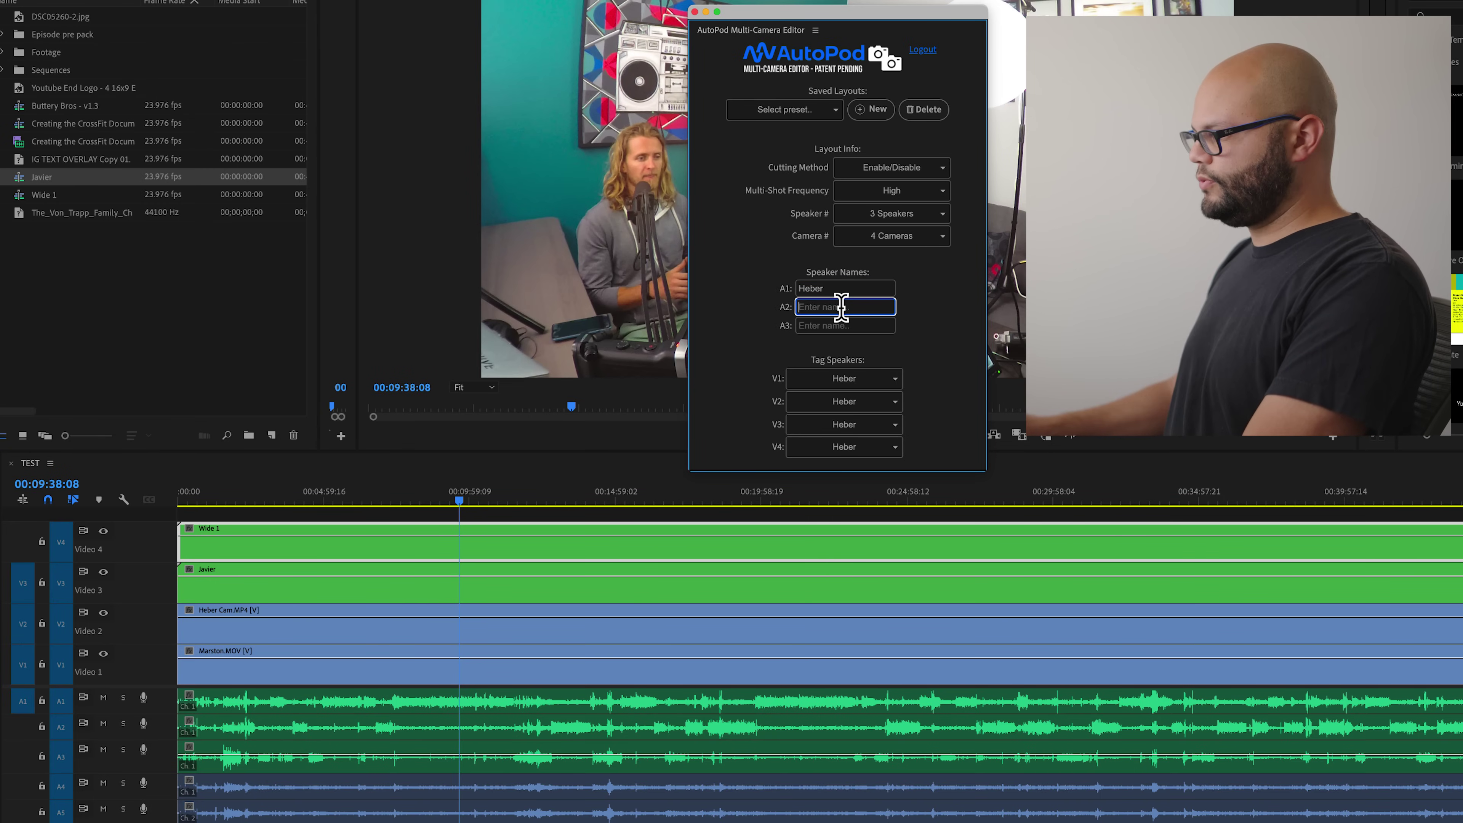
pyautogui.click(819, 326)
pyautogui.write('Javi')
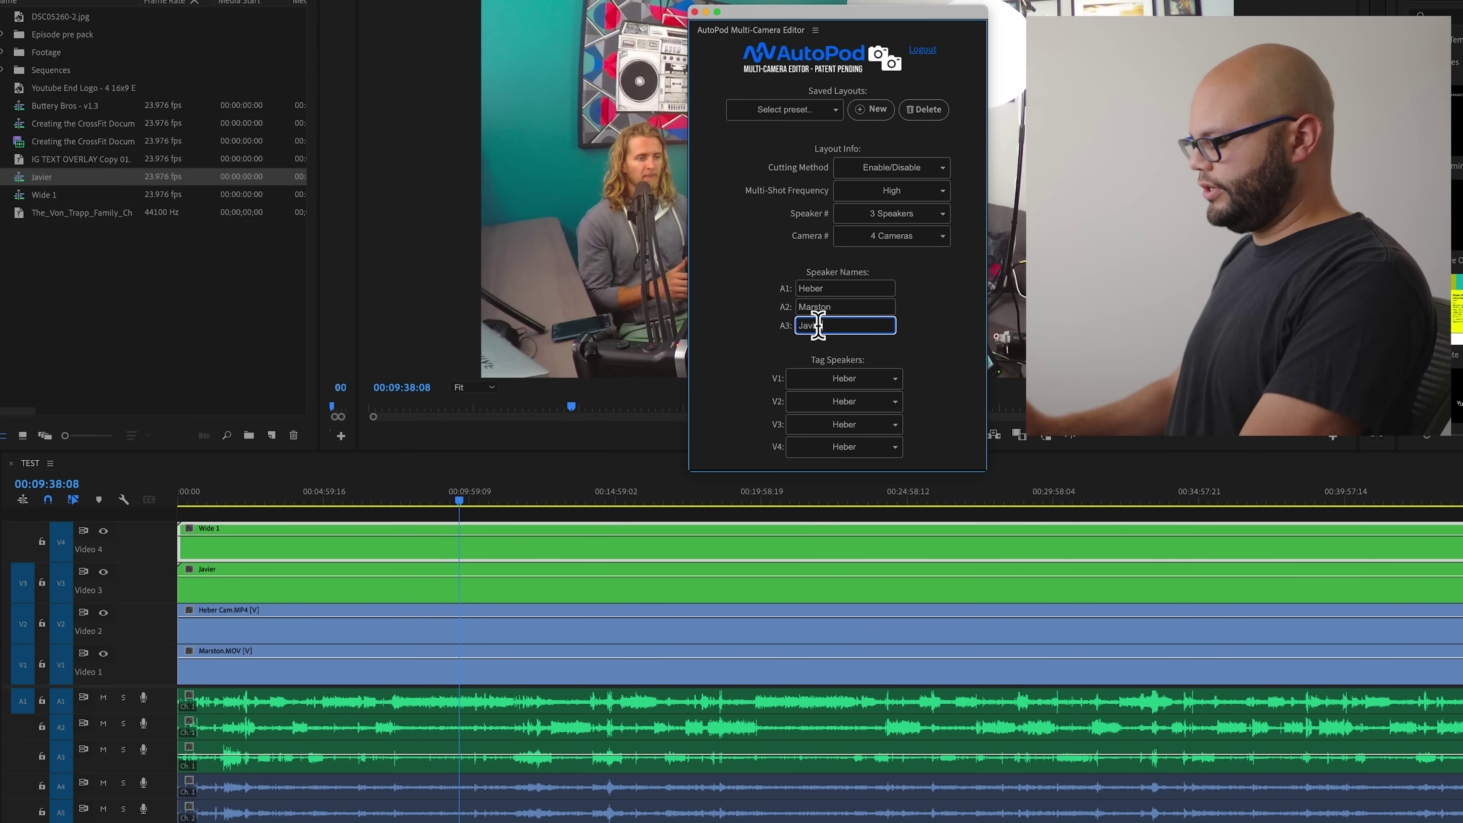
pyautogui.write('er')
# Tag camera V1 with the second speaker, V2 with the first, and V3 with the third
pyautogui.scroll(-1, 899, 389)
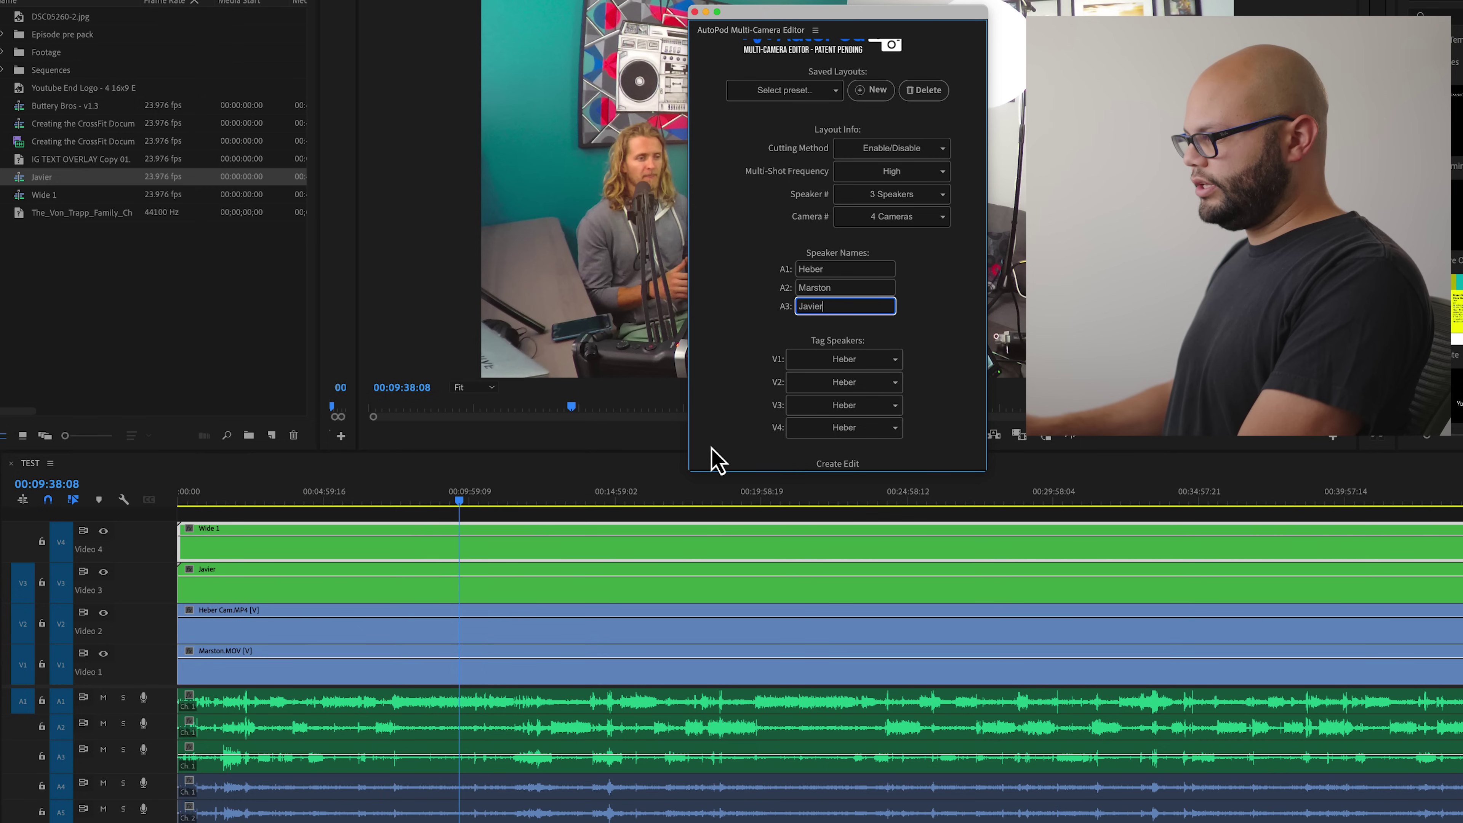
pyautogui.click(841, 384)
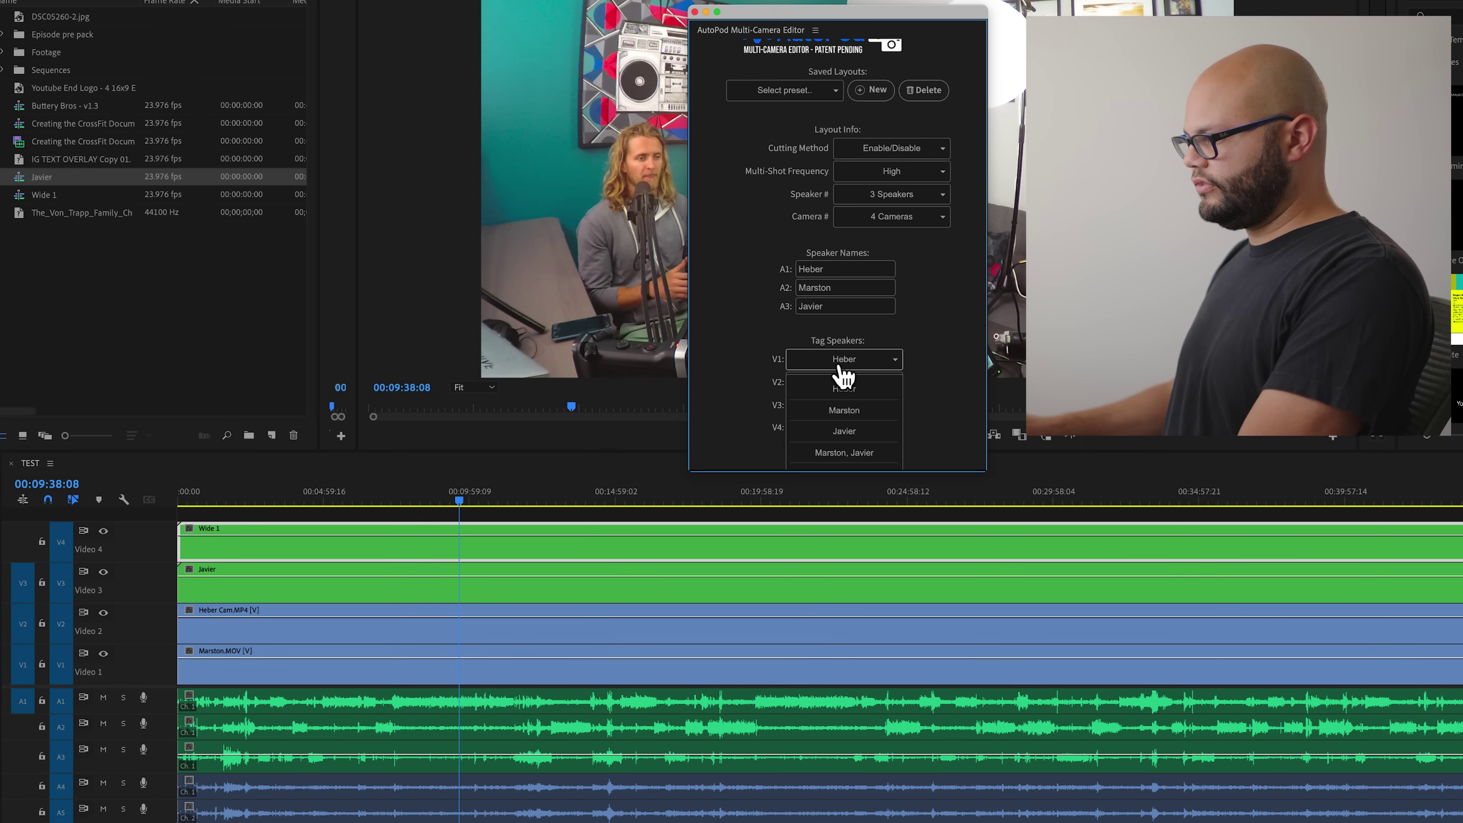
pyautogui.click(844, 409)
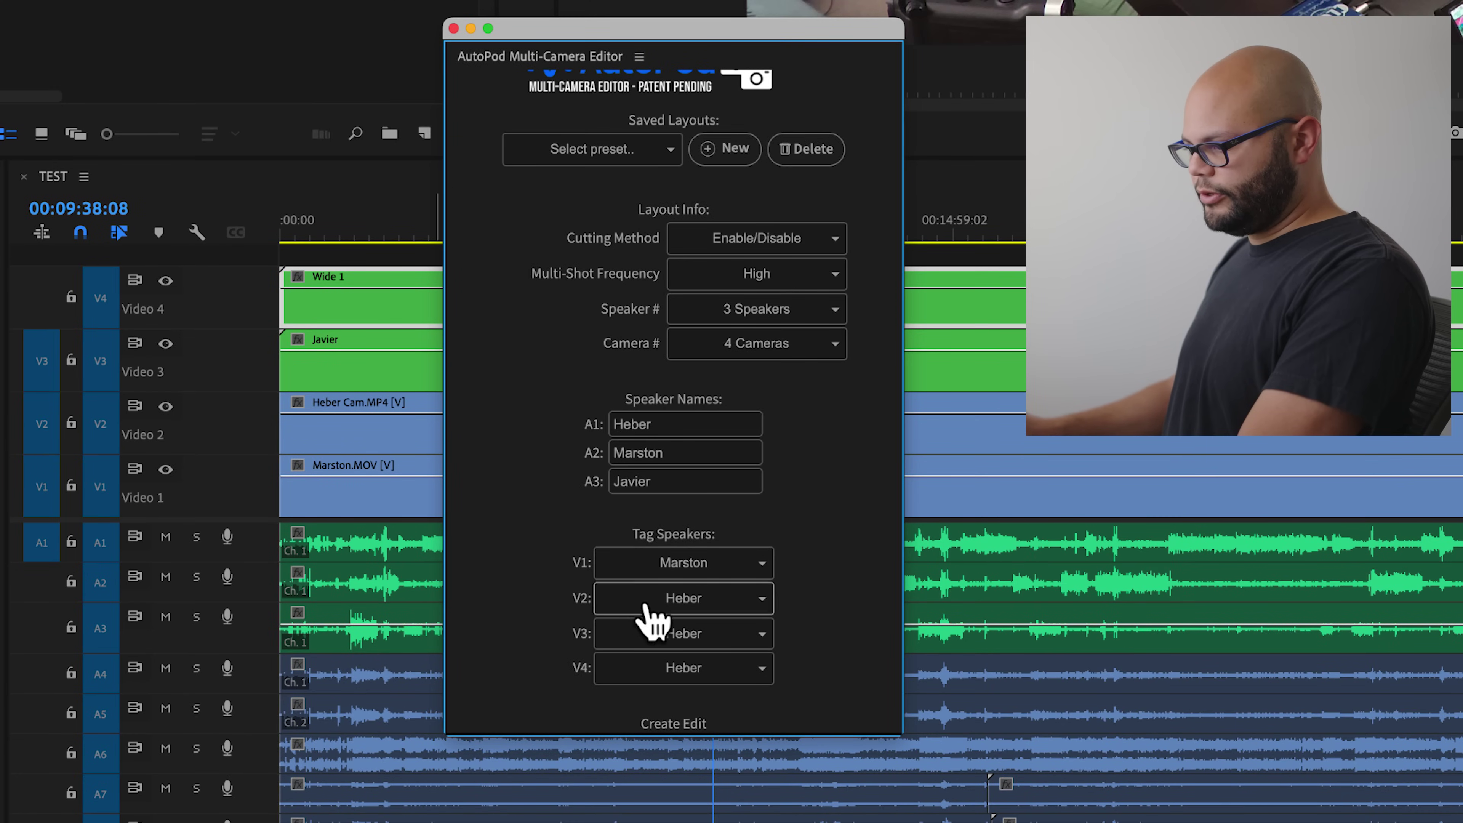
pyautogui.click(700, 602)
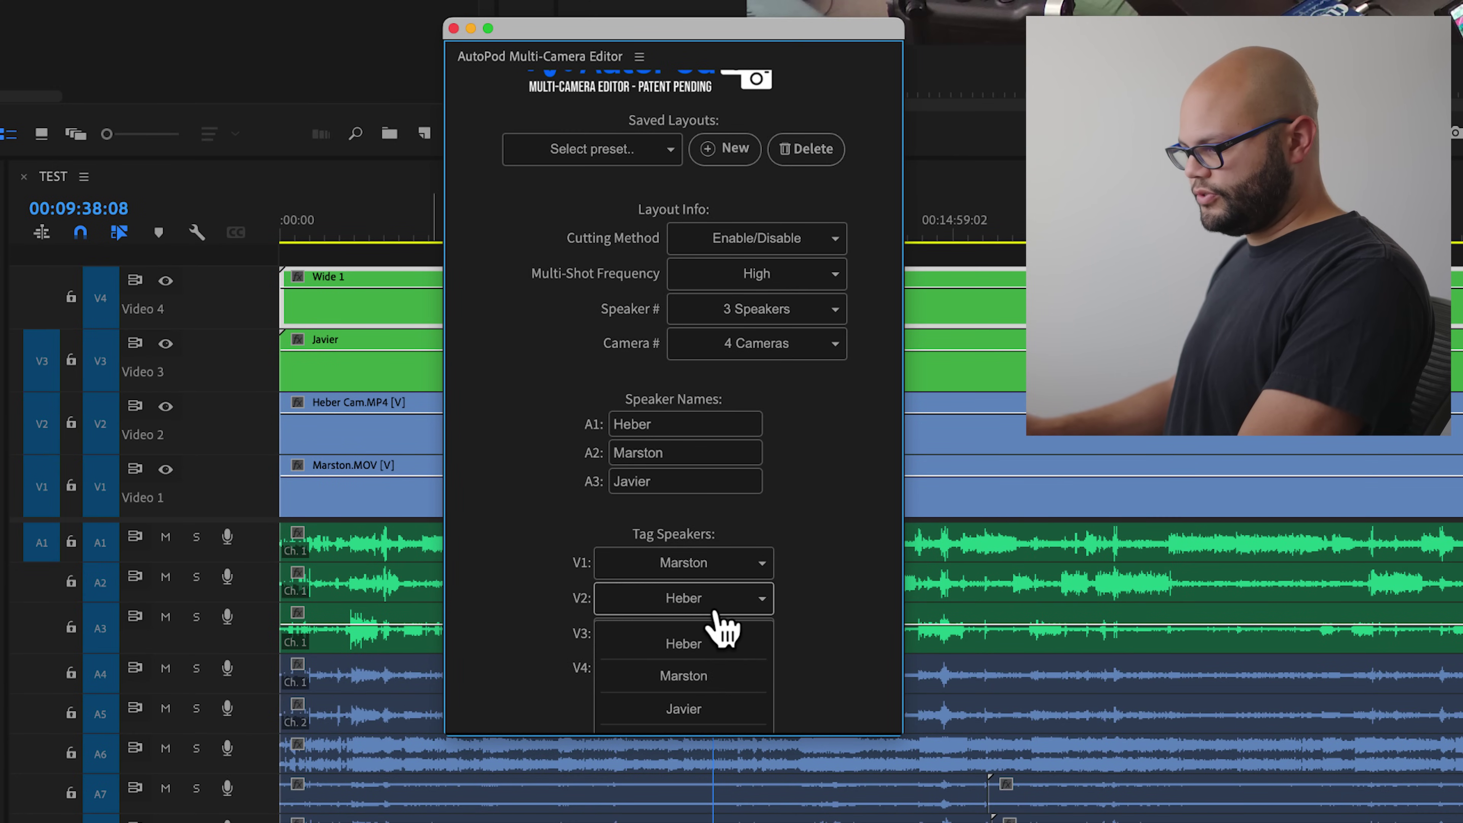
pyautogui.click(702, 643)
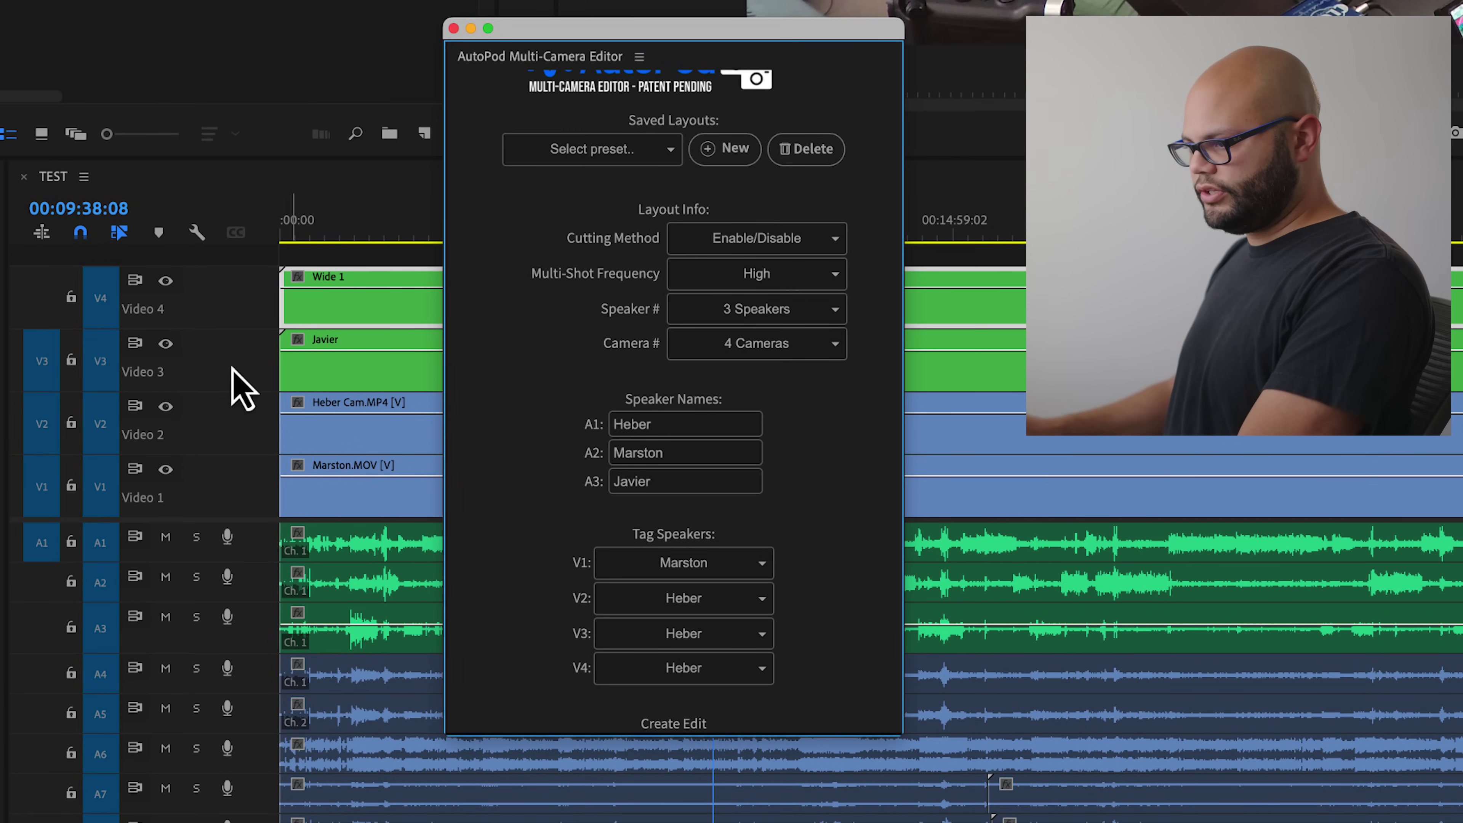
pyautogui.click(692, 633)
pyautogui.scroll(-1, 709, 715)
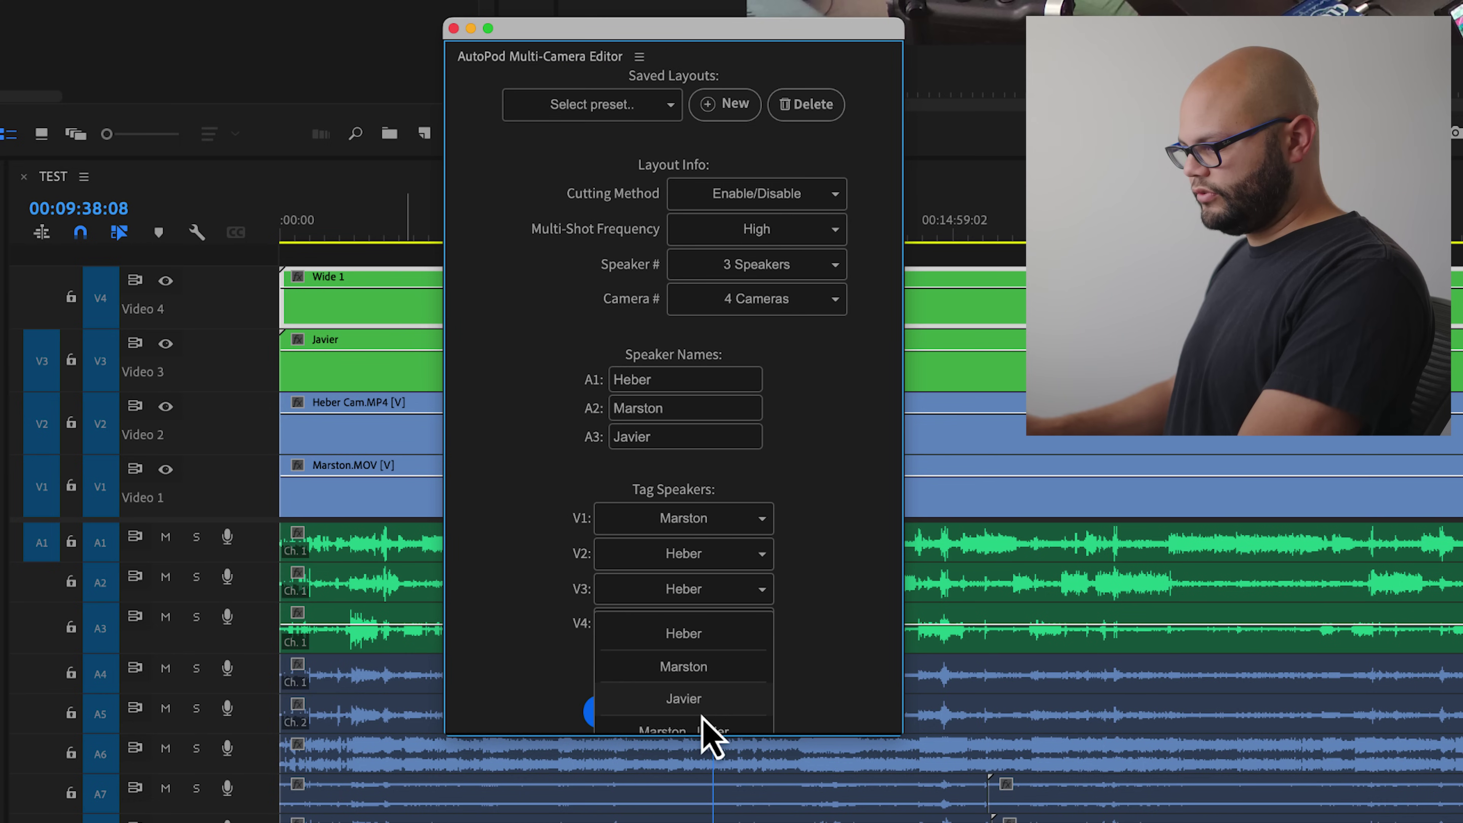
pyautogui.click(706, 704)
pyautogui.scroll(-1, 843, 608)
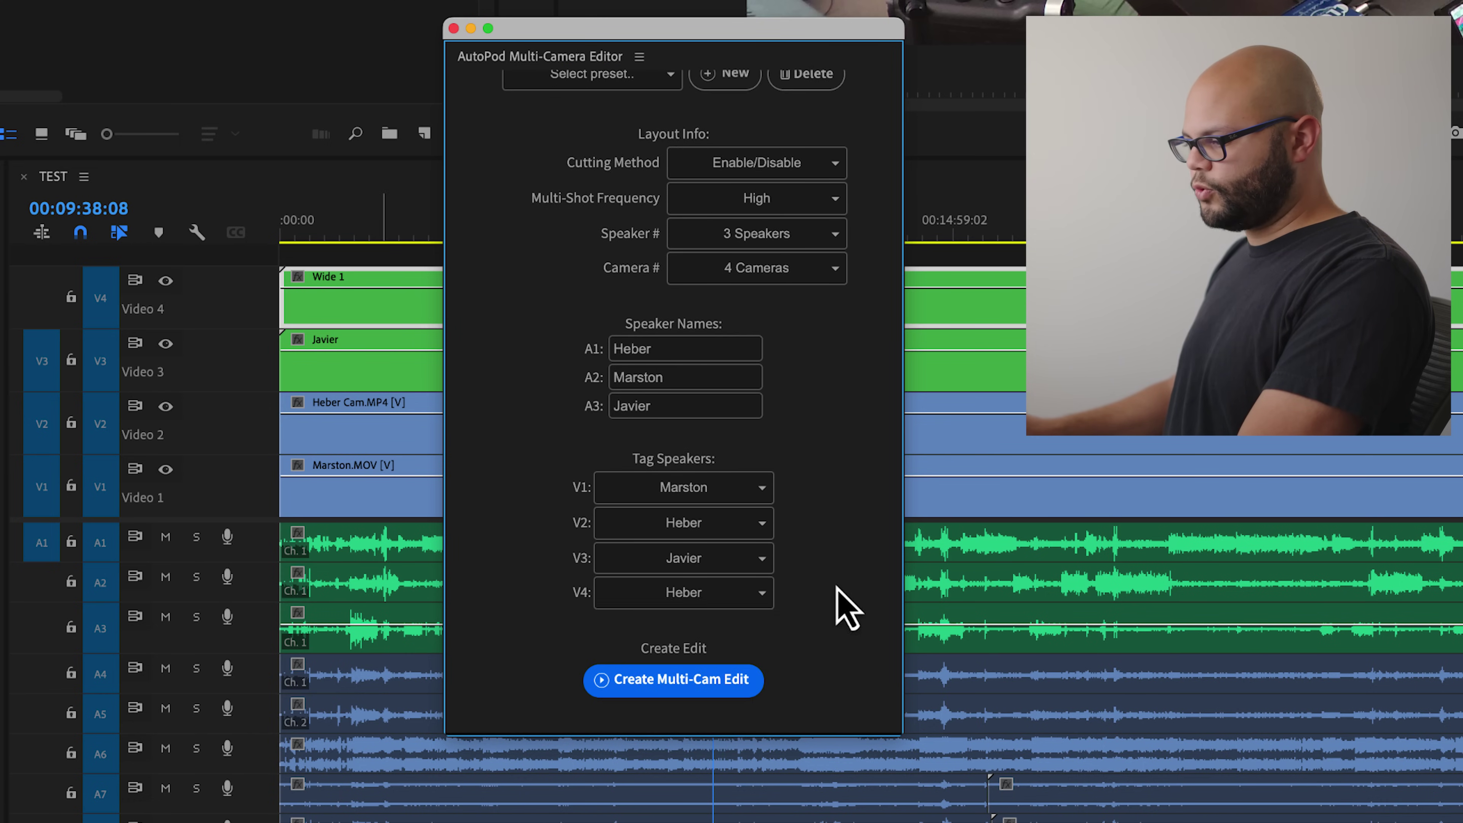
pyautogui.click(754, 603)
# Reposition the AutoPod window and tag camera V4 with the first-and-second-speaker combination
pyautogui.scroll(-3, 755, 645)
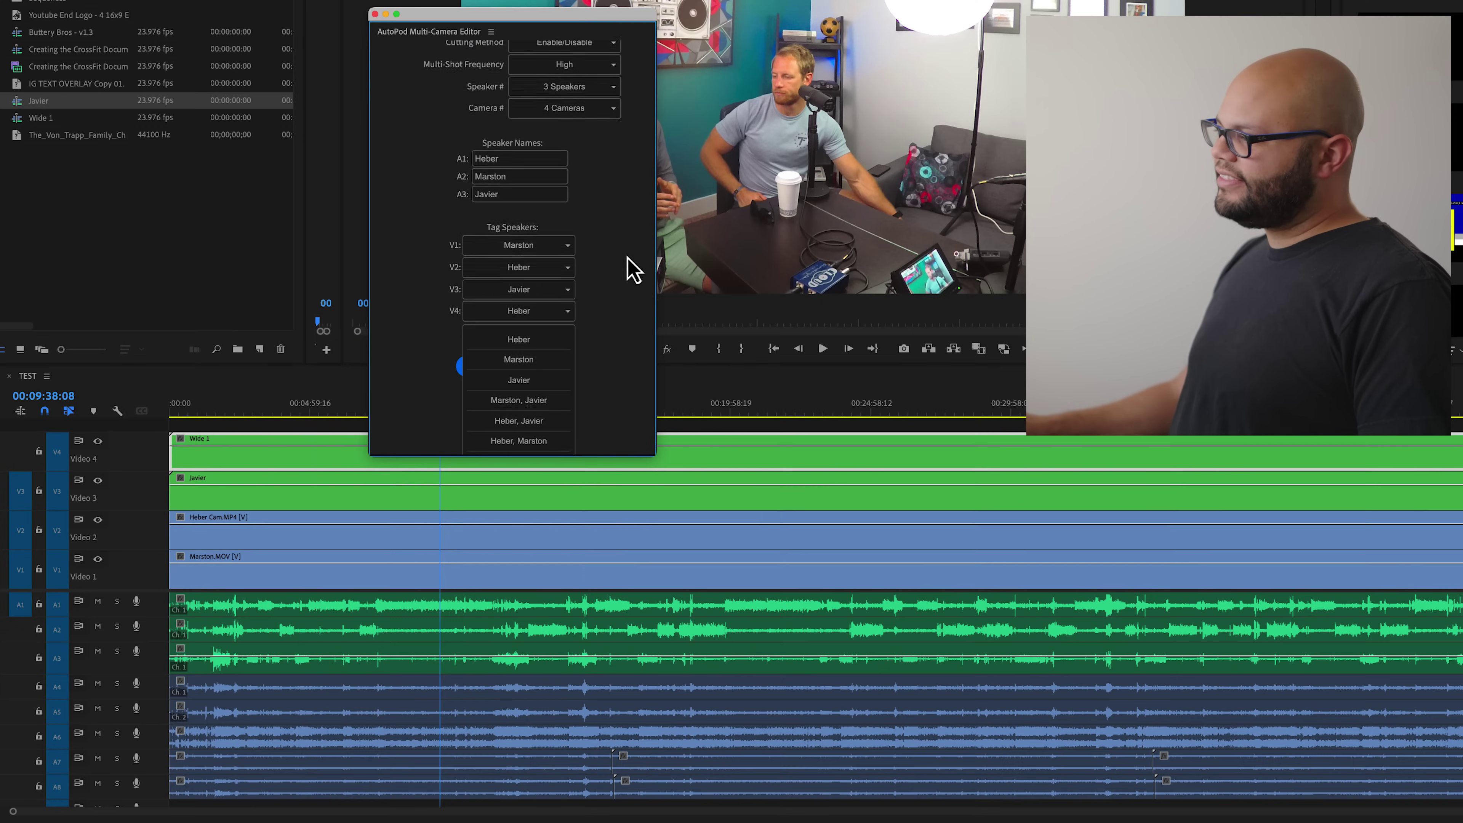
pyautogui.scroll(-1, 859, 500)
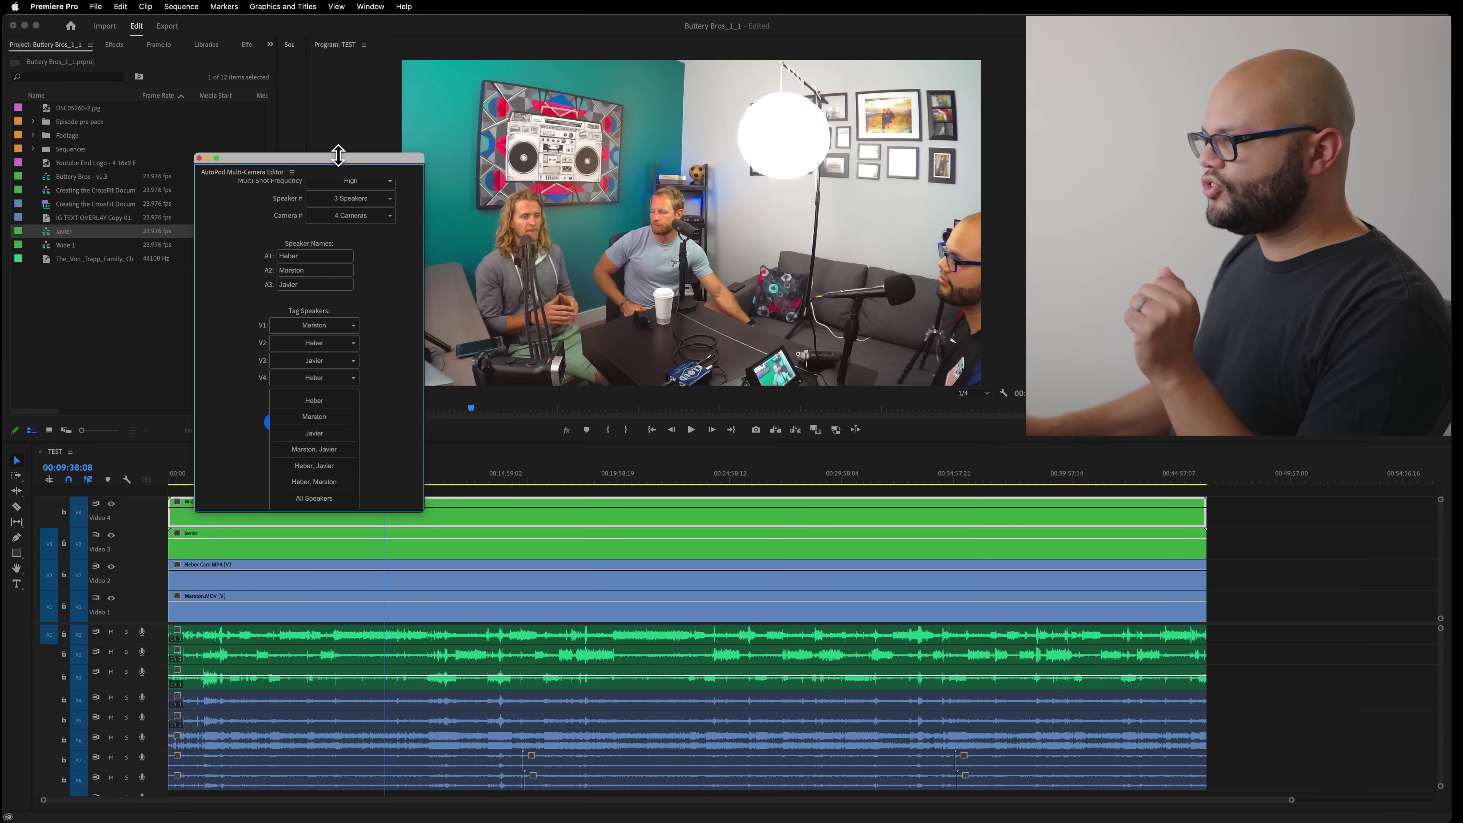
pyautogui.moveTo(338, 154); pyautogui.dragTo(896, 168)
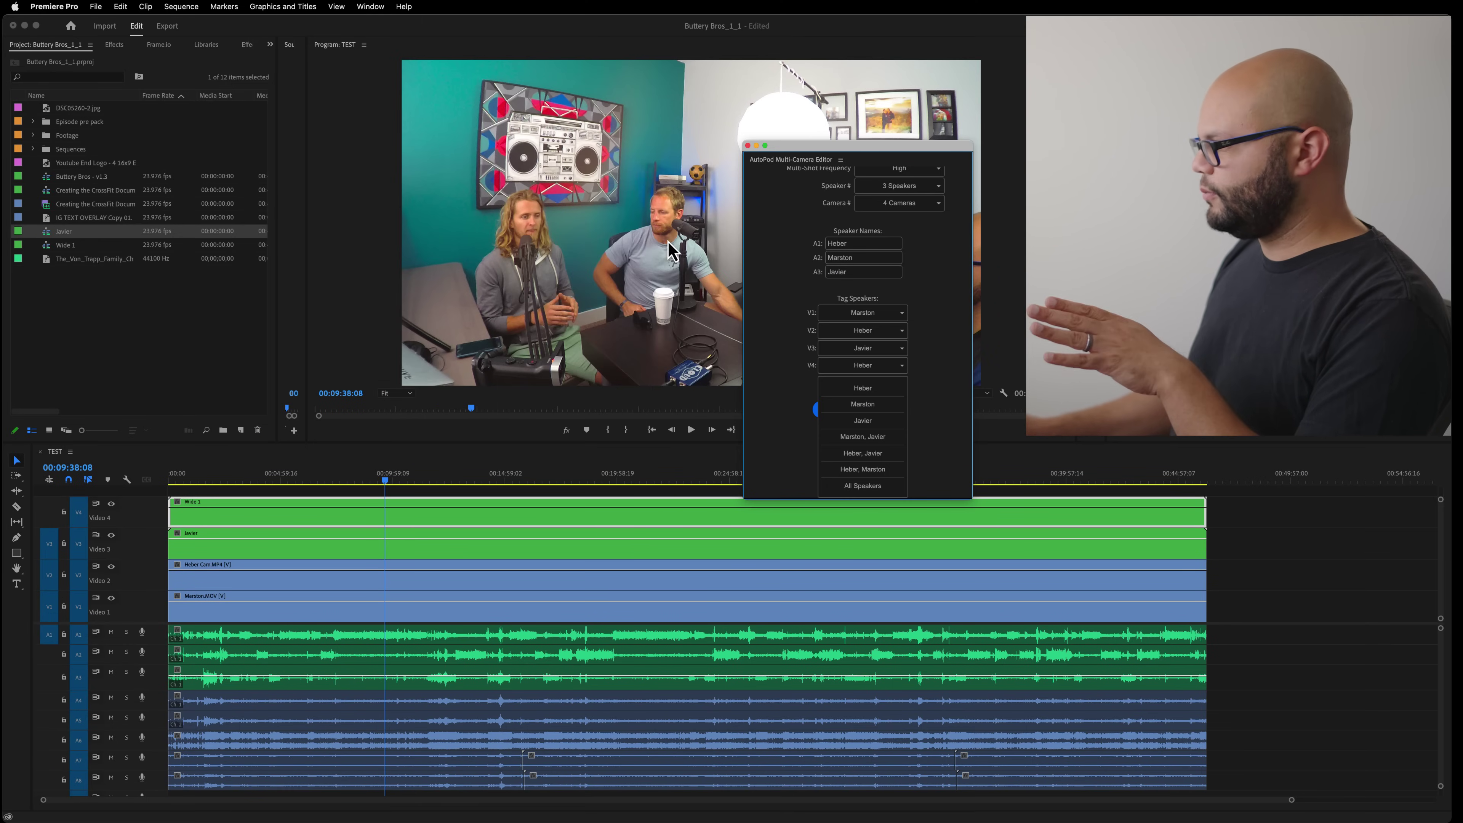
pyautogui.click(864, 473)
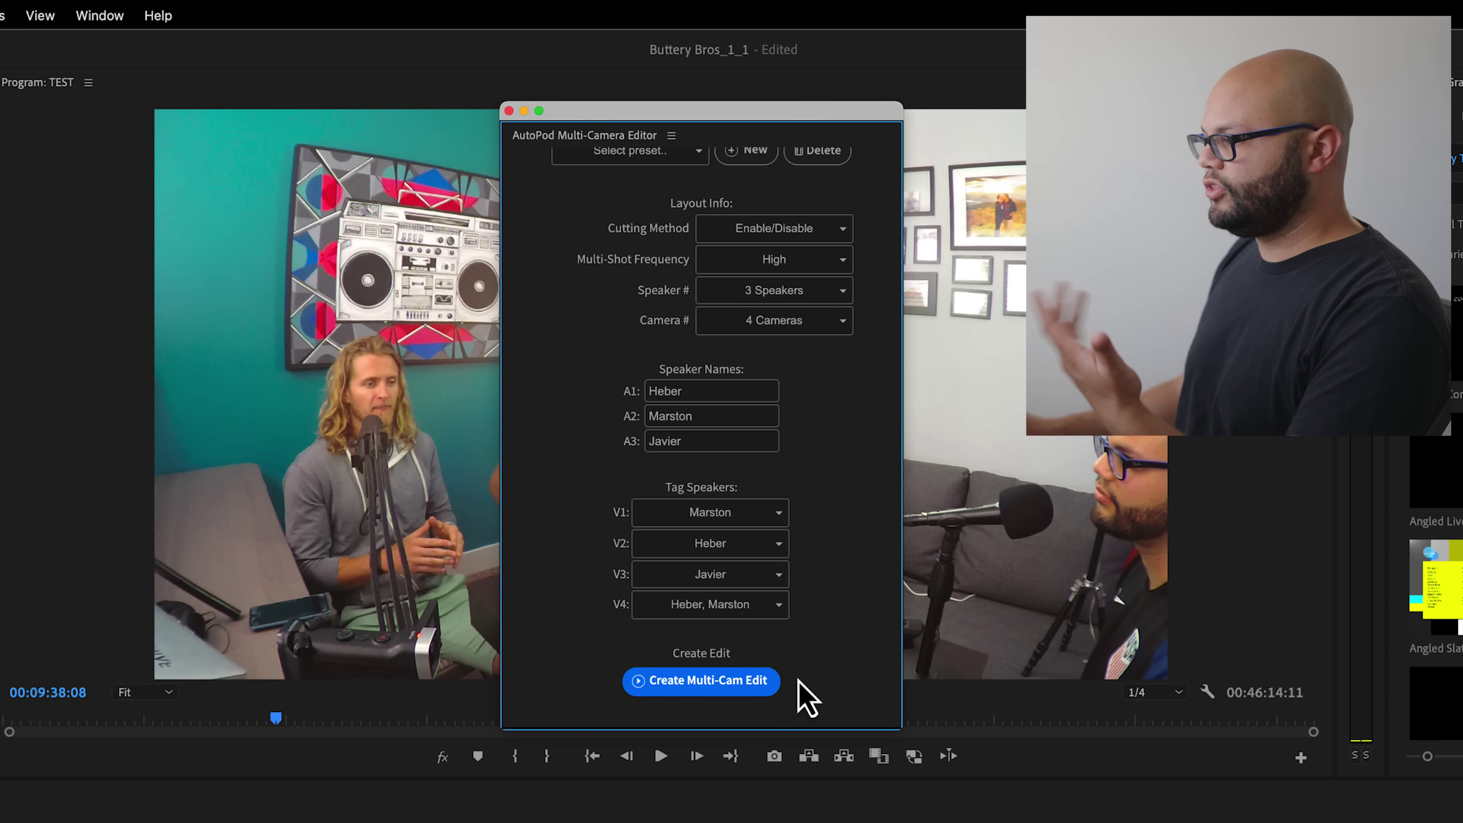
# Generate the AutoPod multi-cam edit on TEST and zoom the timeline to inspect the camera cuts
pyautogui.click(730, 687)
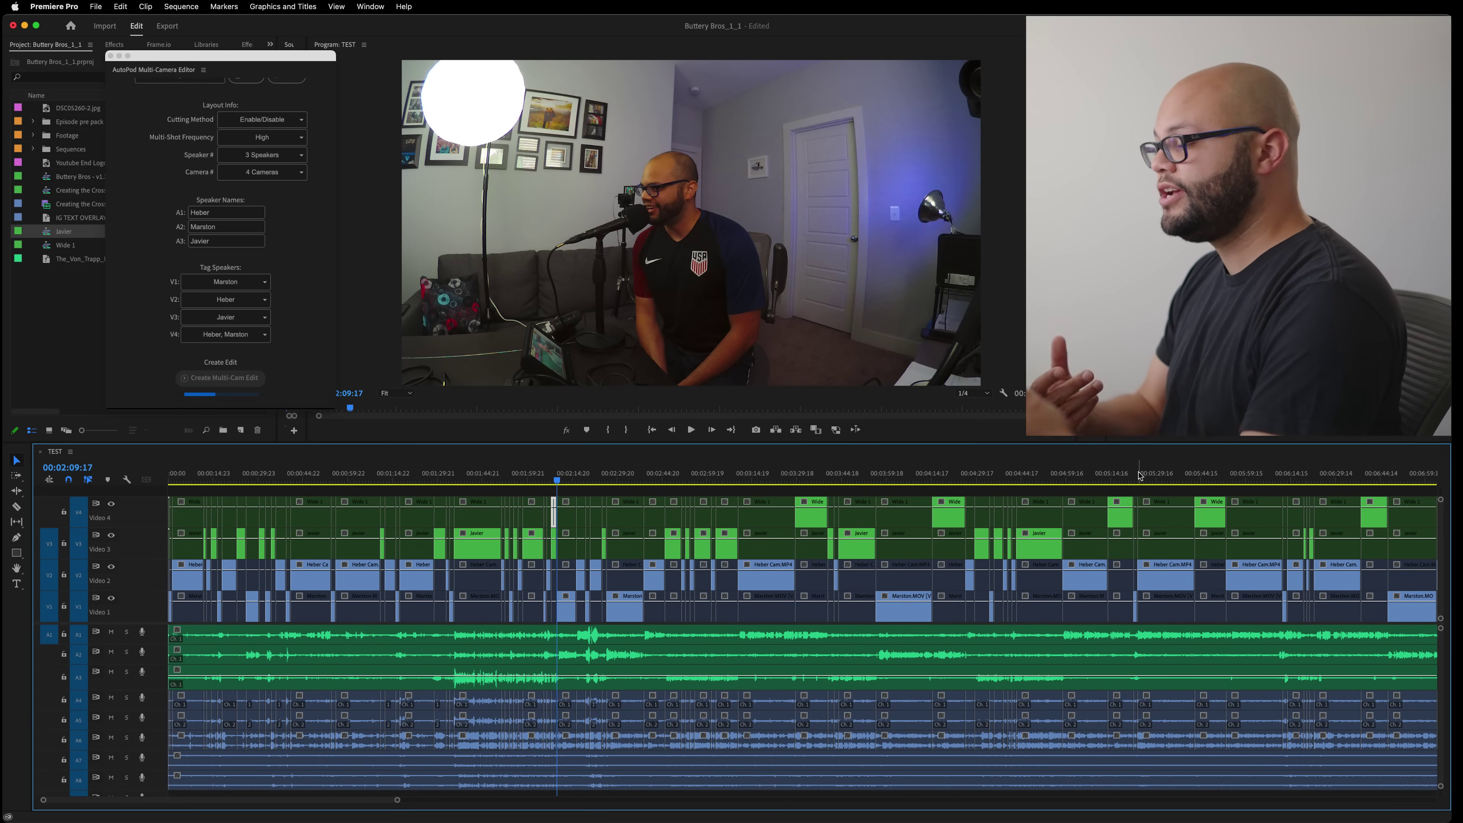
pyautogui.press('-')
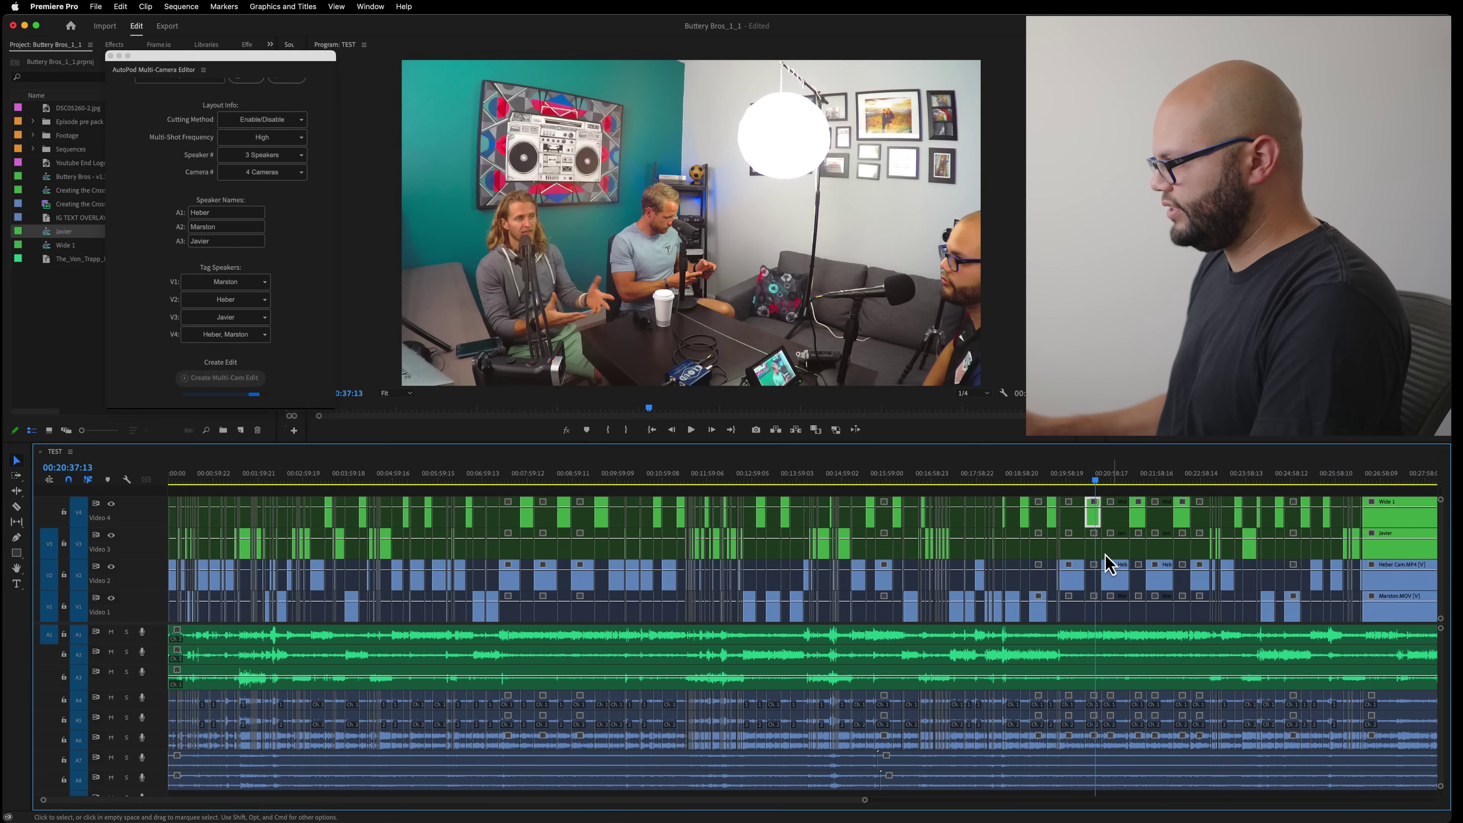
pyautogui.press('=')
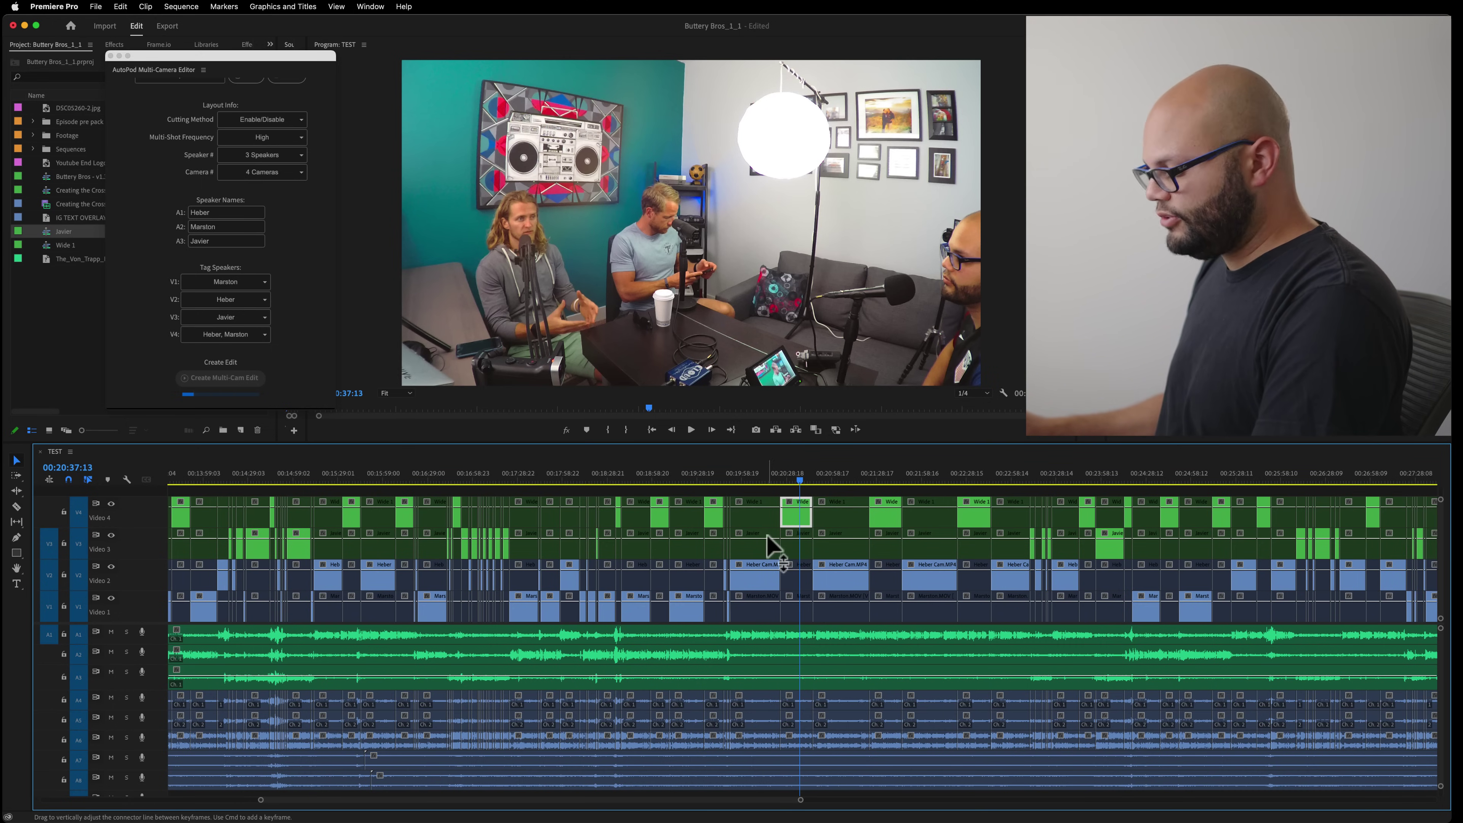
pyautogui.press('=')
pyautogui.press('=')
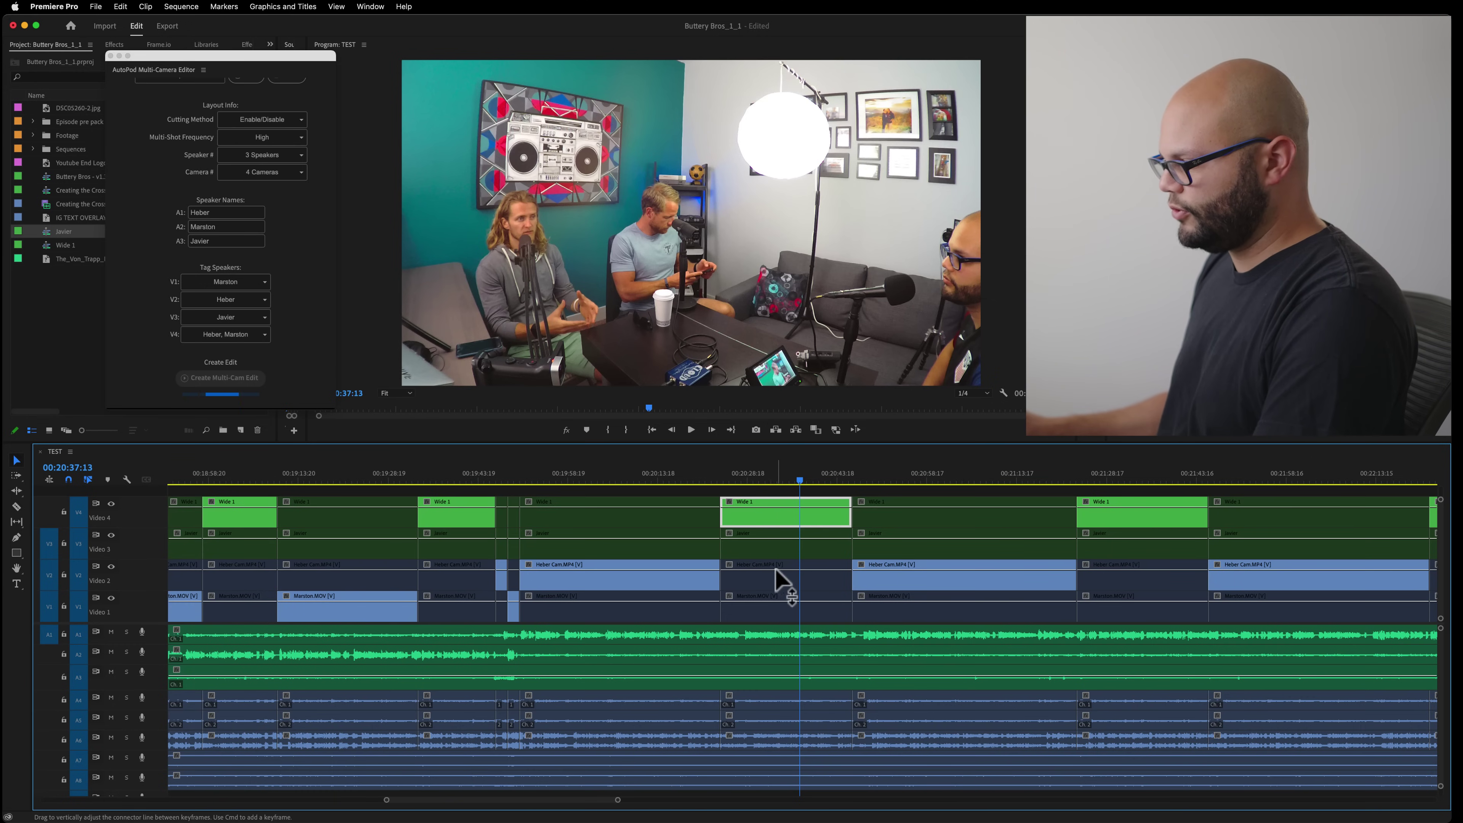
pyautogui.press('-')
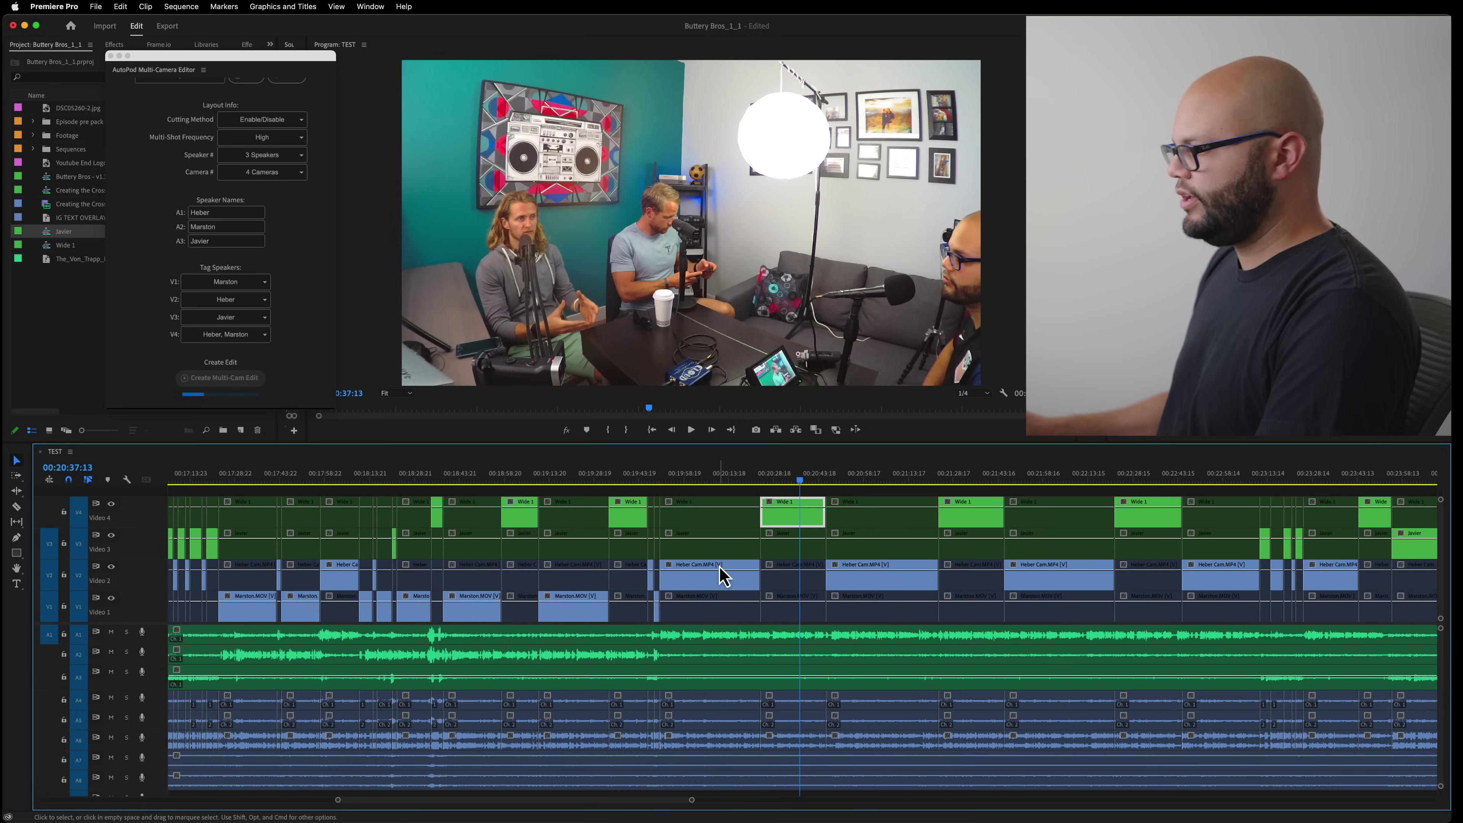
pyautogui.press('\\')
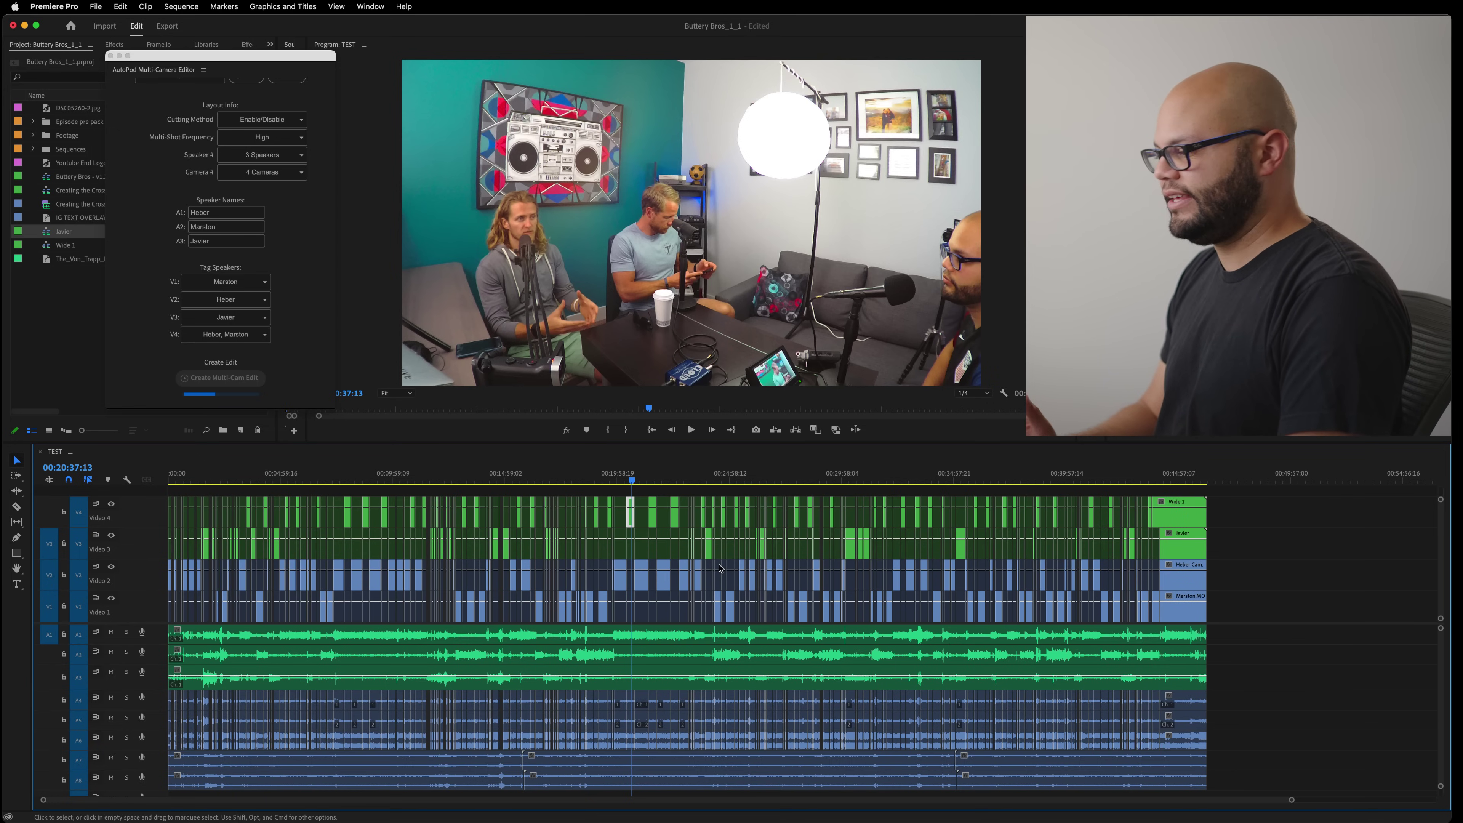
pyautogui.press('=')
pyautogui.press('=')
pyautogui.press('=')
pyautogui.press('=')
pyautogui.press('=')
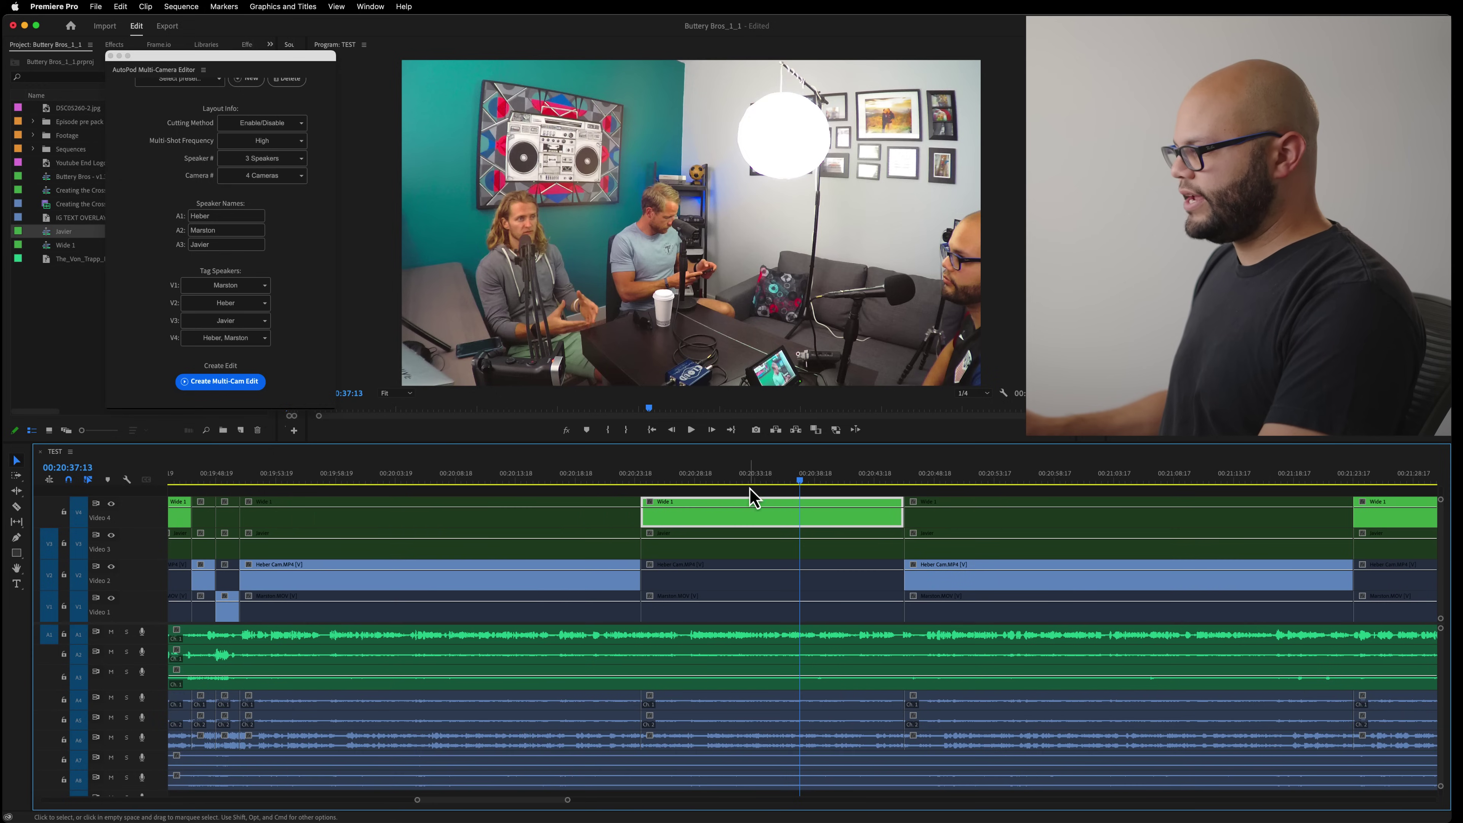
pyautogui.moveTo(750, 484); pyautogui.dragTo(654, 484)
pyautogui.press('space')
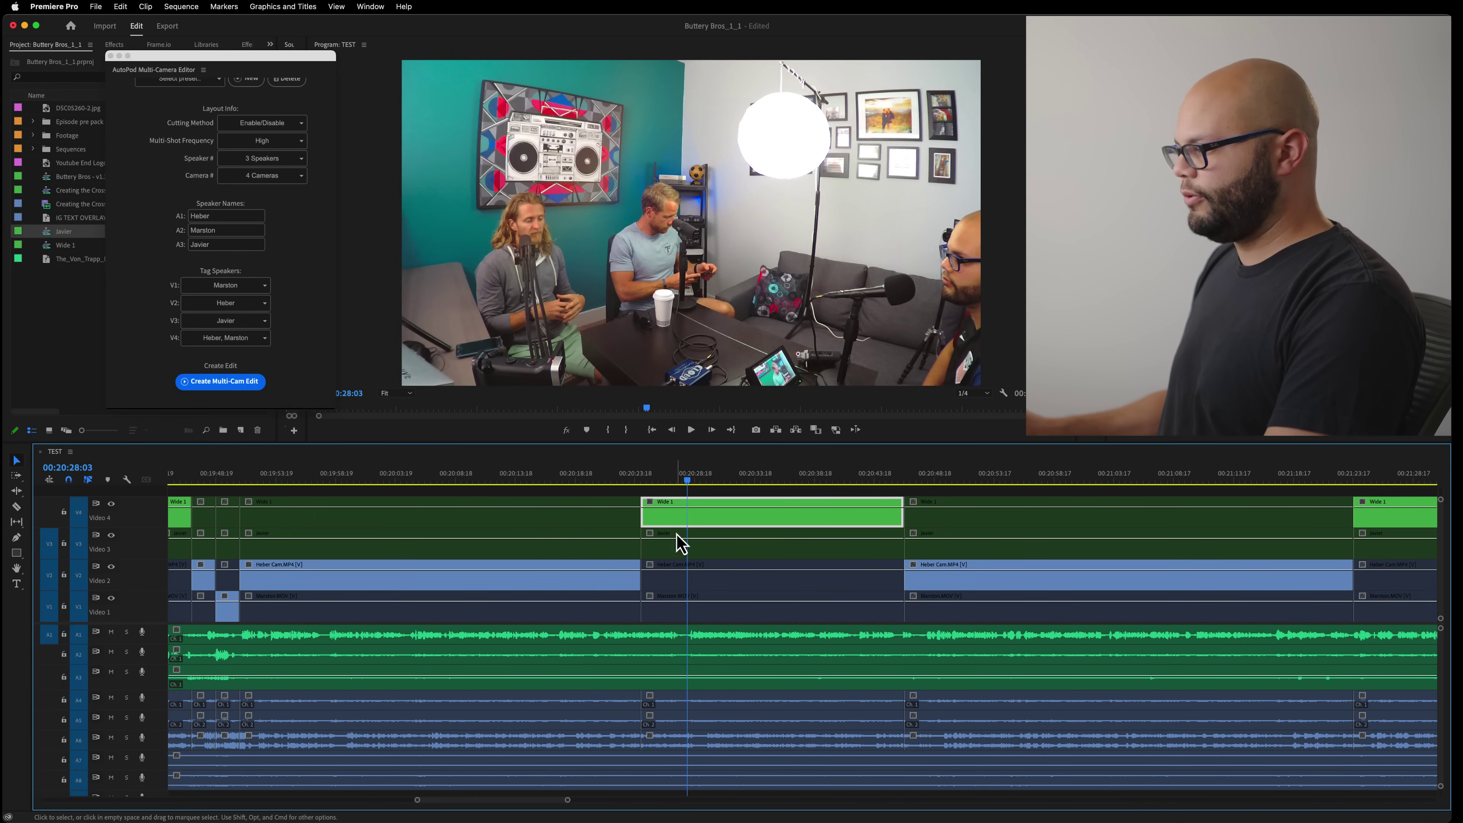
pyautogui.hotkey('shift', 'e')
pyautogui.click(698, 572)
pyautogui.hotkey('shift', 'e')
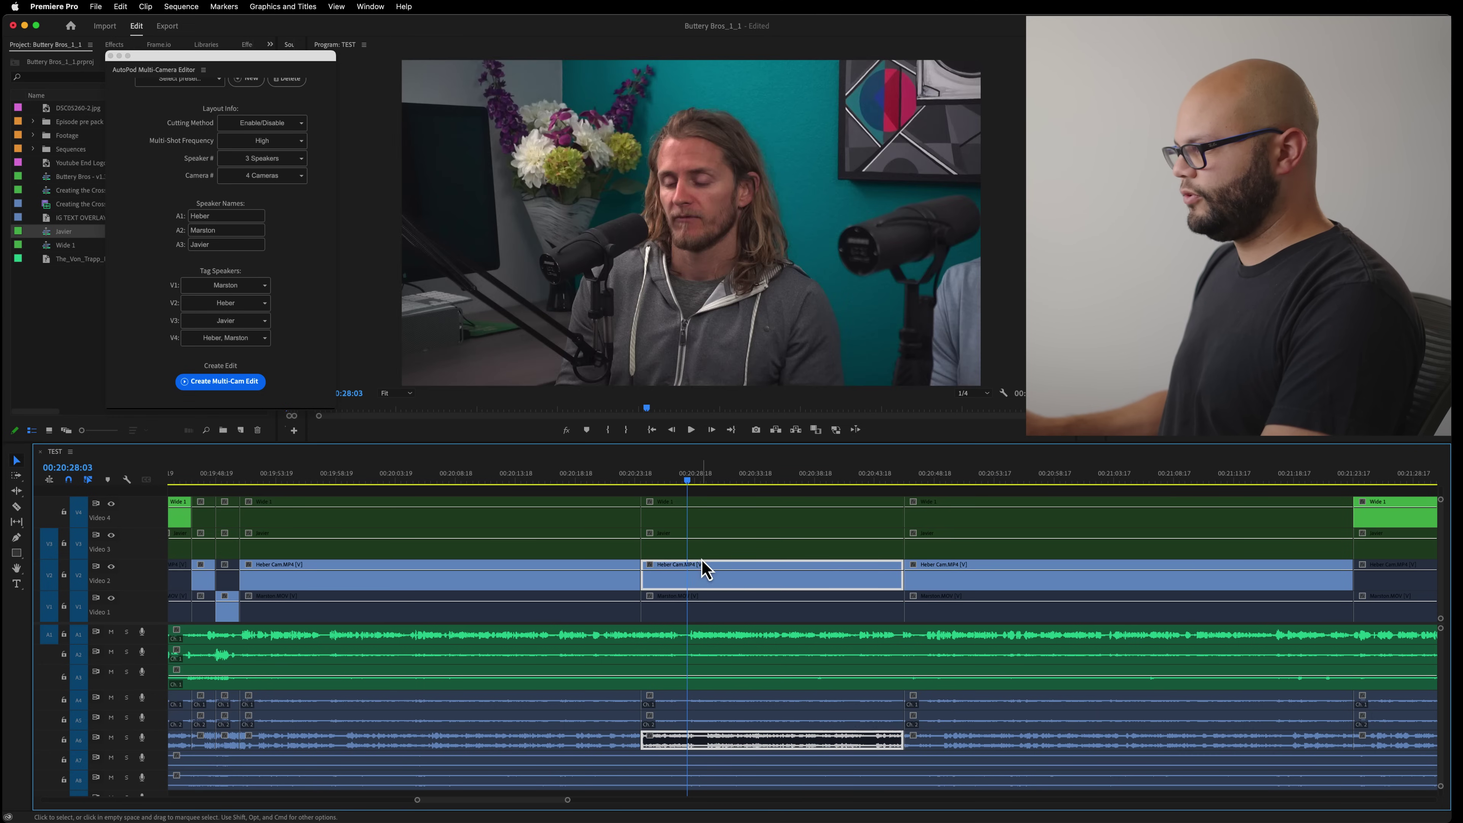
pyautogui.press('space')
pyautogui.press('-')
pyautogui.press('-')
pyautogui.press('-')
pyautogui.press('-')
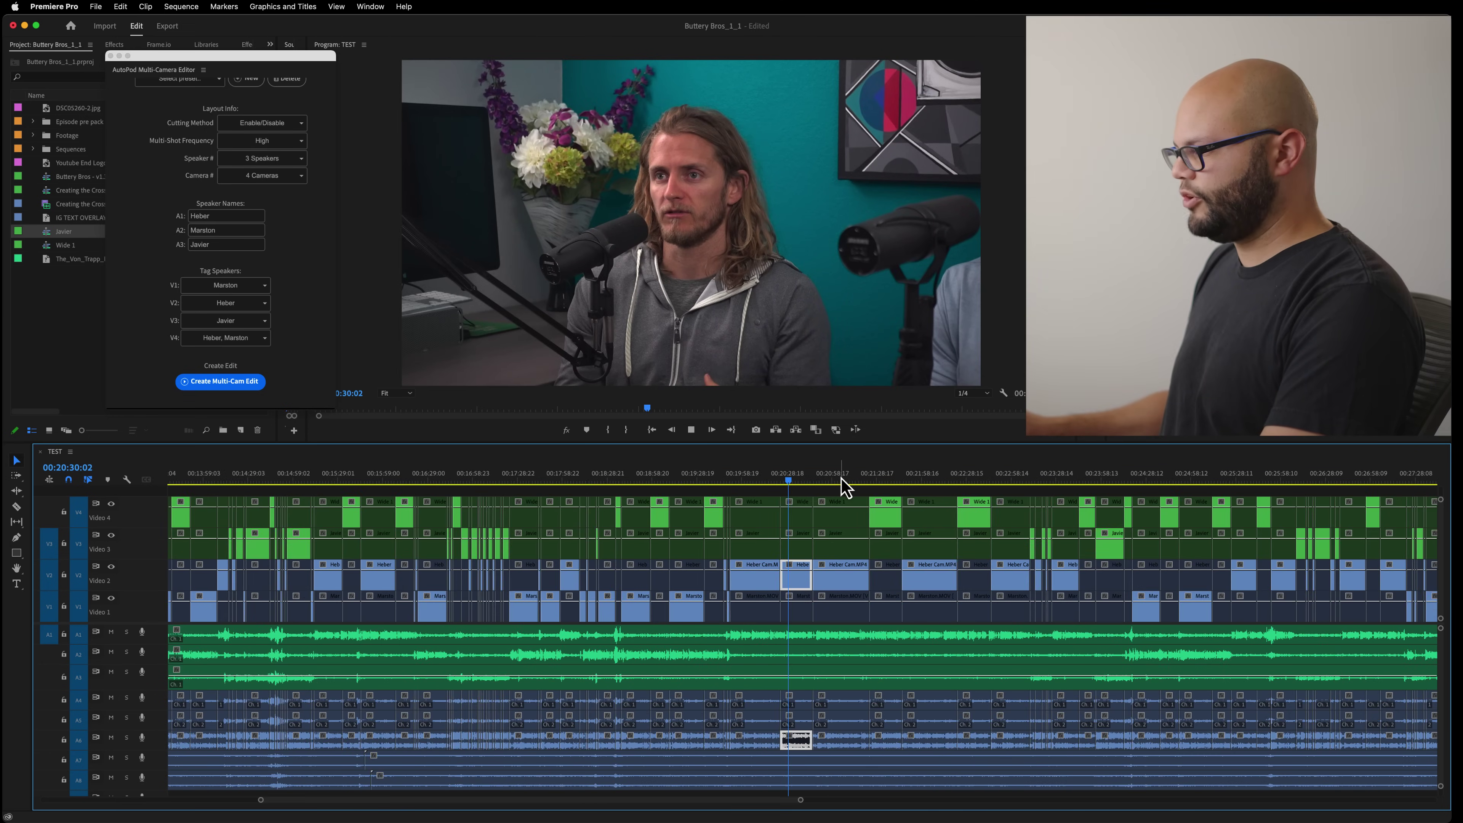
pyautogui.press('space')
pyautogui.press('Up')
pyautogui.press('Up')
pyautogui.press('Up')
pyautogui.press('Up')
pyautogui.press('Up')
pyautogui.press('Up')
pyautogui.press('=')
pyautogui.press('=')
pyautogui.press('=')
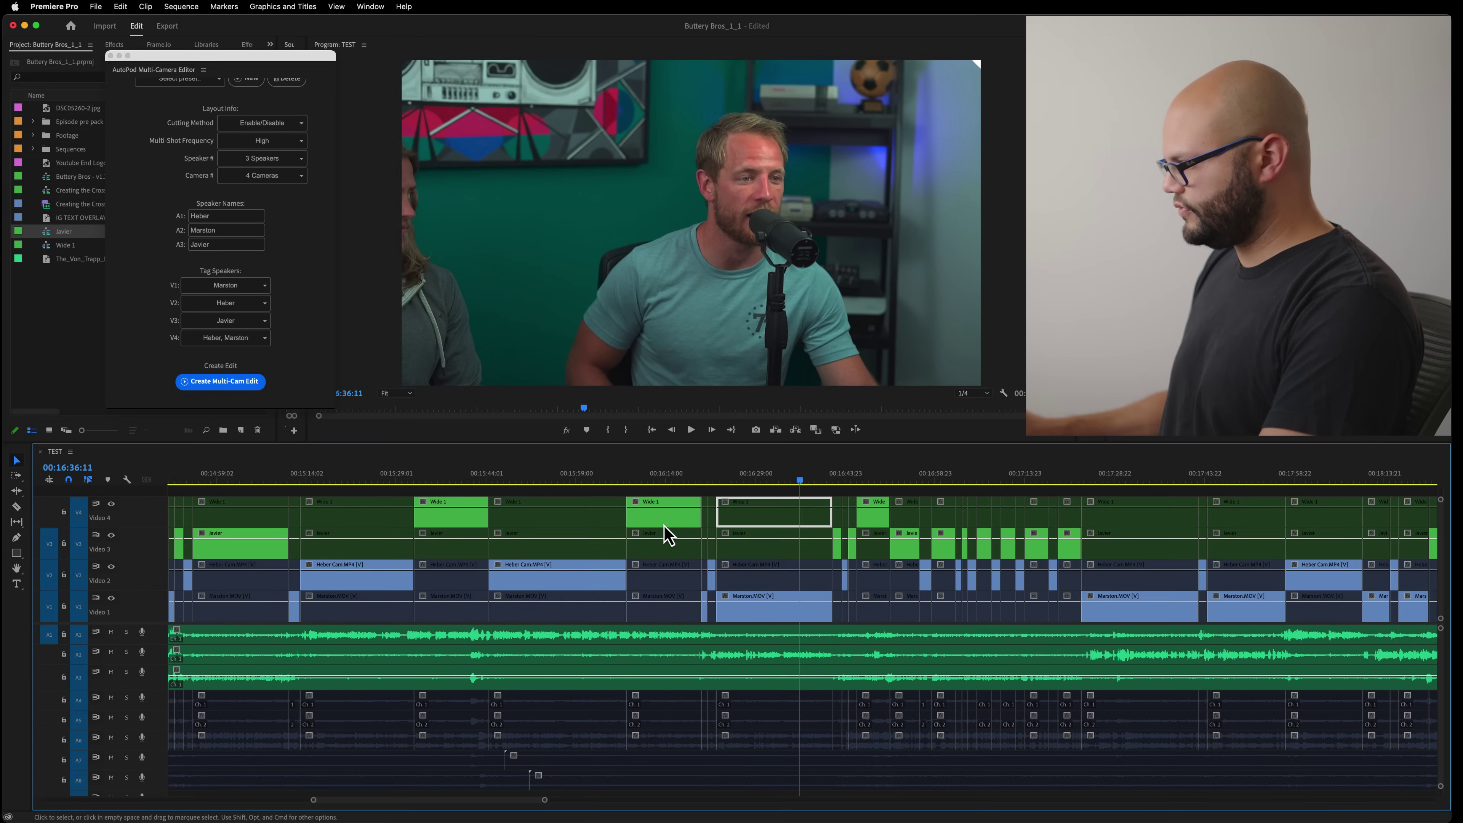
pyautogui.click(824, 480)
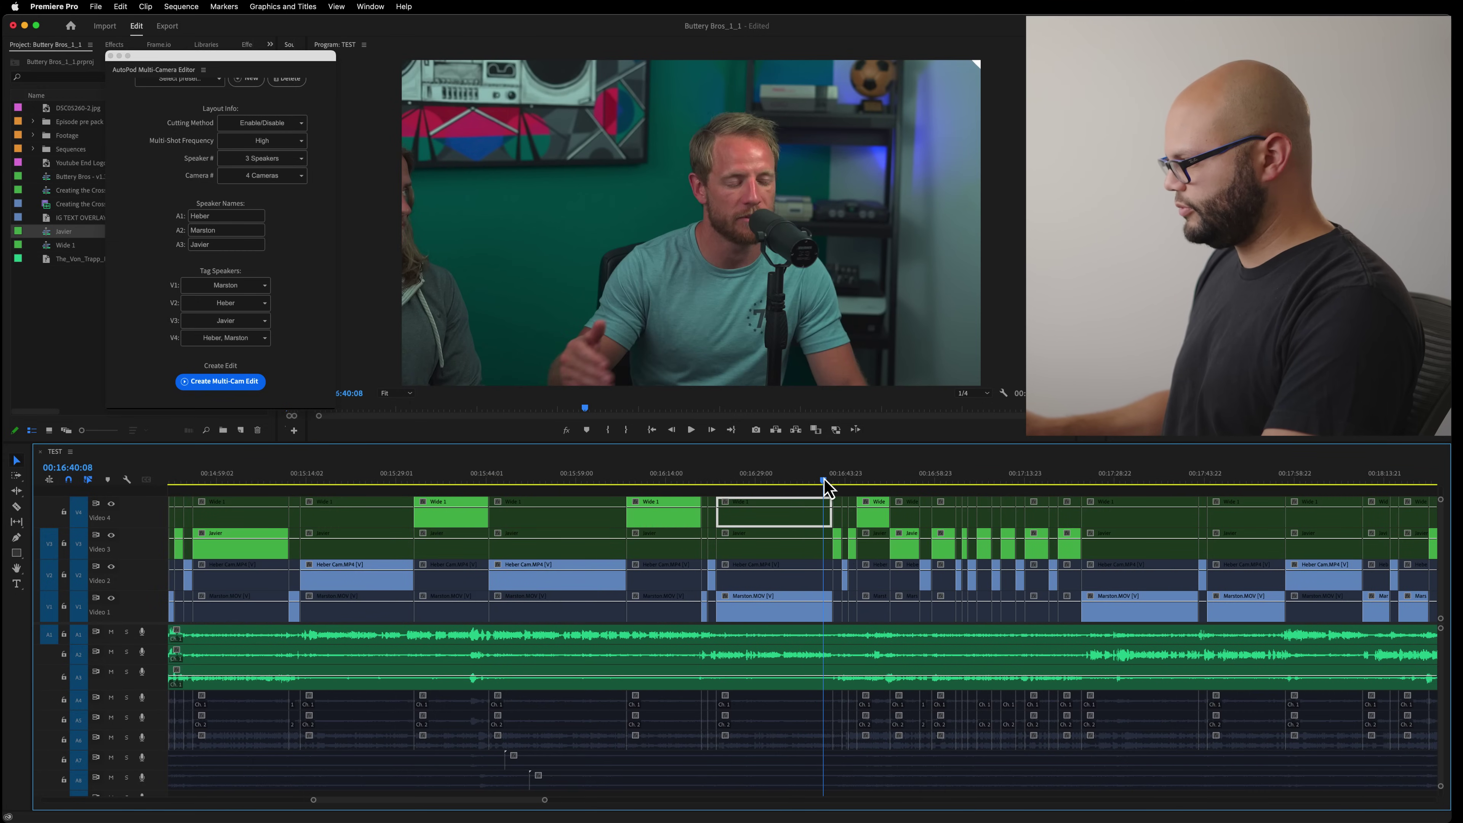
pyautogui.press('space')
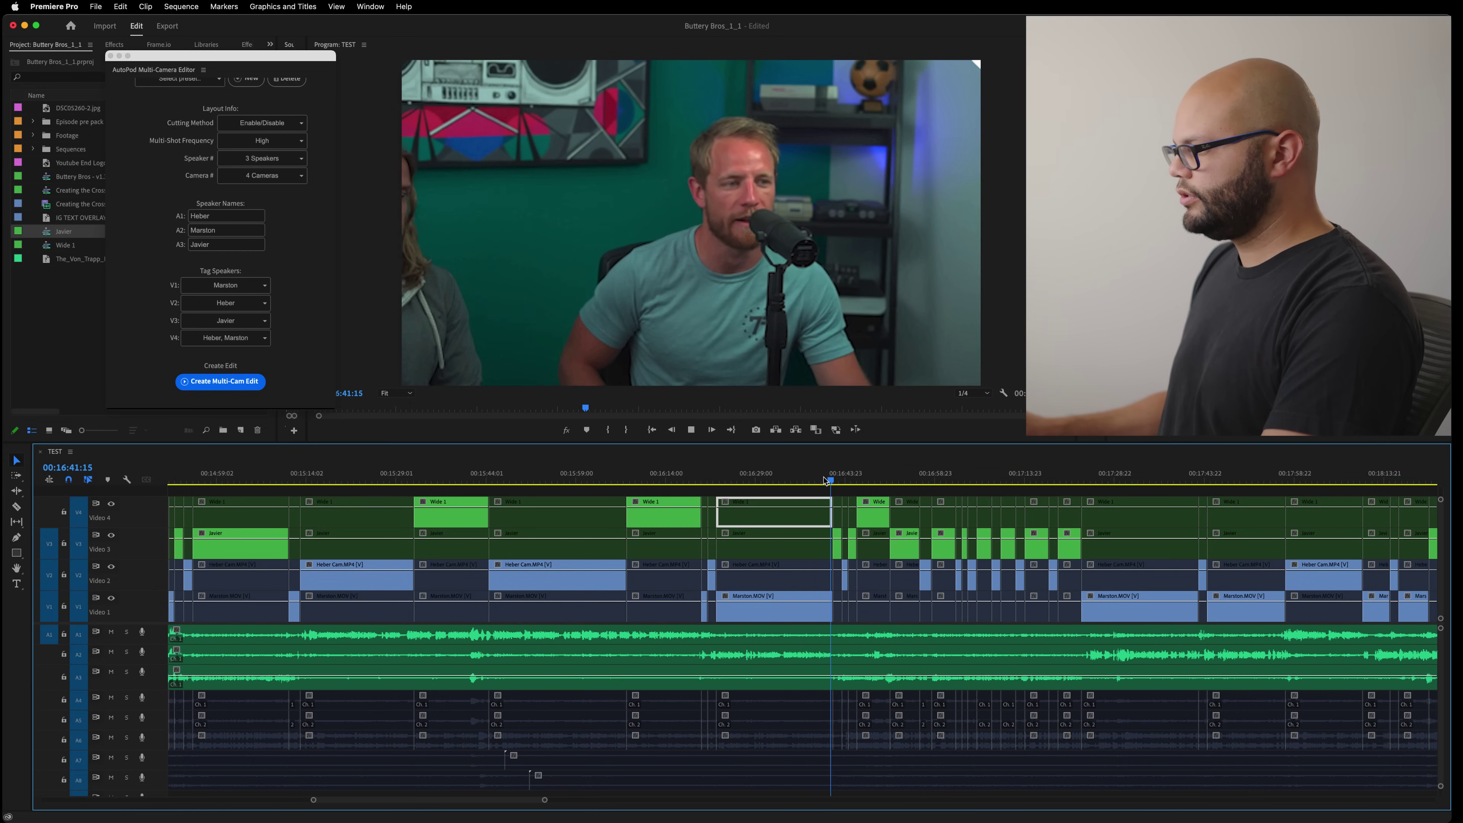
pyautogui.press('=')
pyautogui.press('=')
pyautogui.press('=')
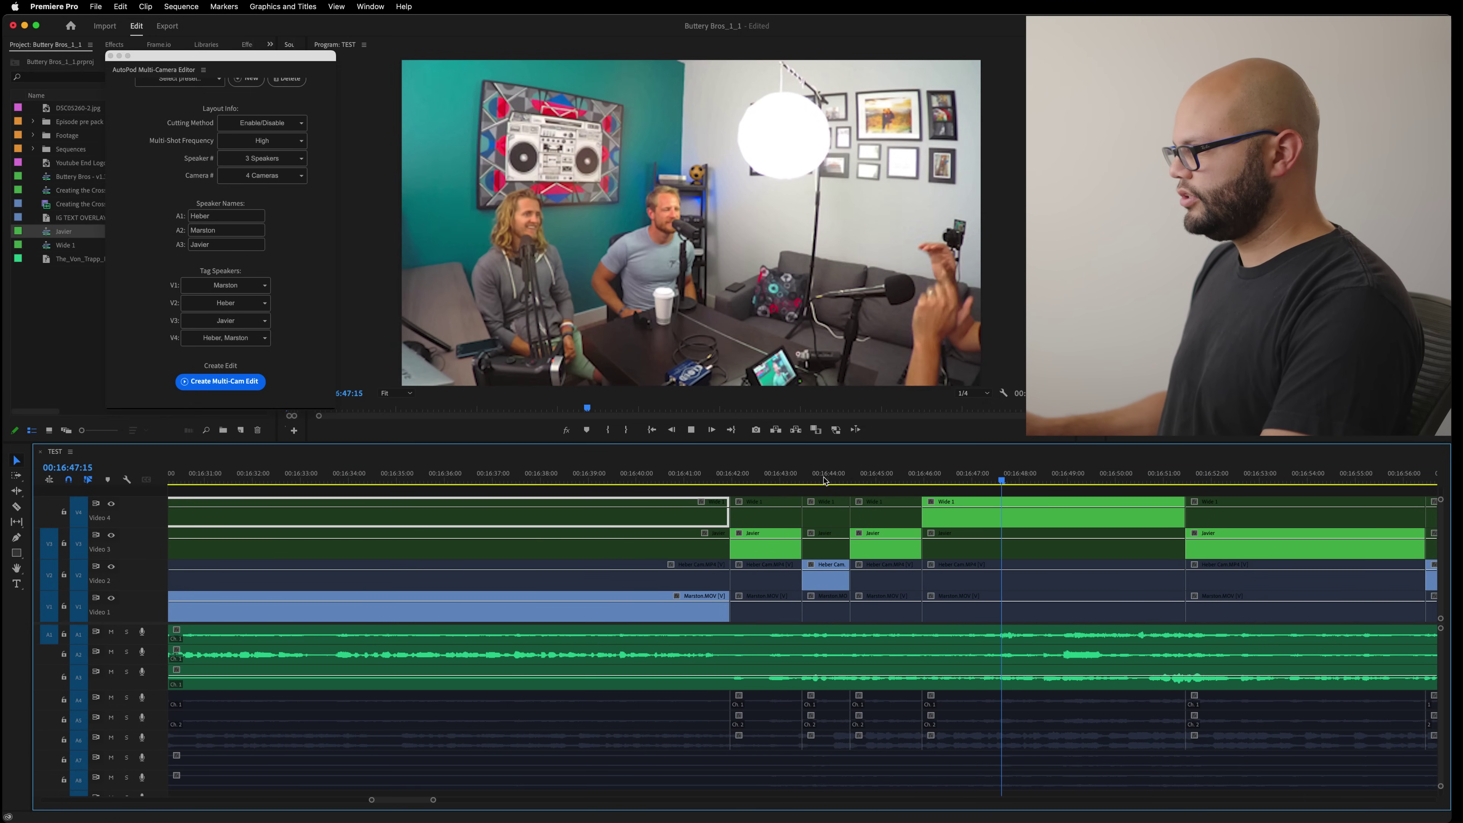
pyautogui.press('-')
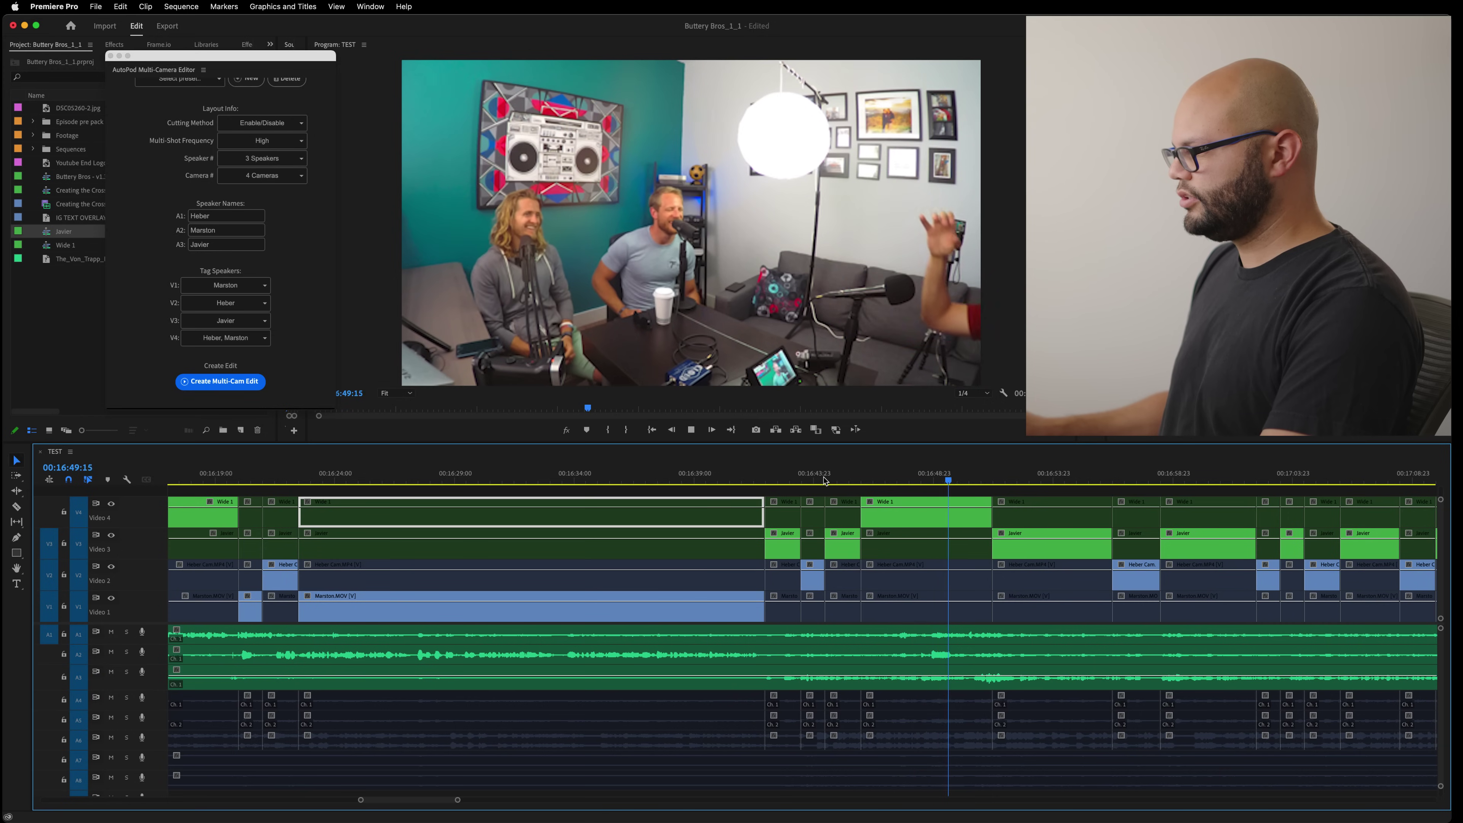
pyautogui.press('=')
pyautogui.press('=')
pyautogui.press('-')
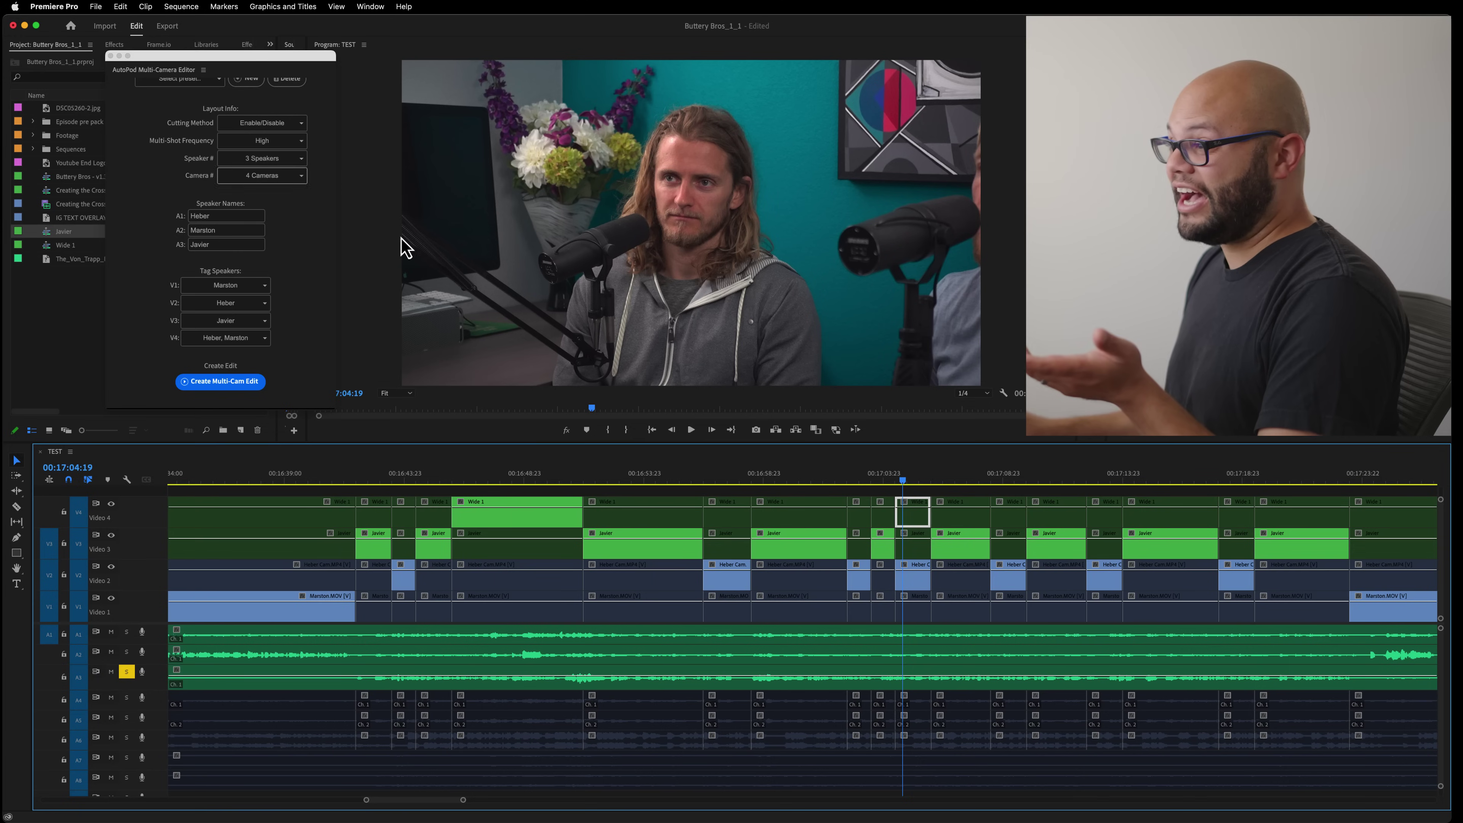
# Check the Multi-Shot Frequency levels, then find AutoPod Jump Cut Editor under Window > Extensions
pyautogui.click(293, 144)
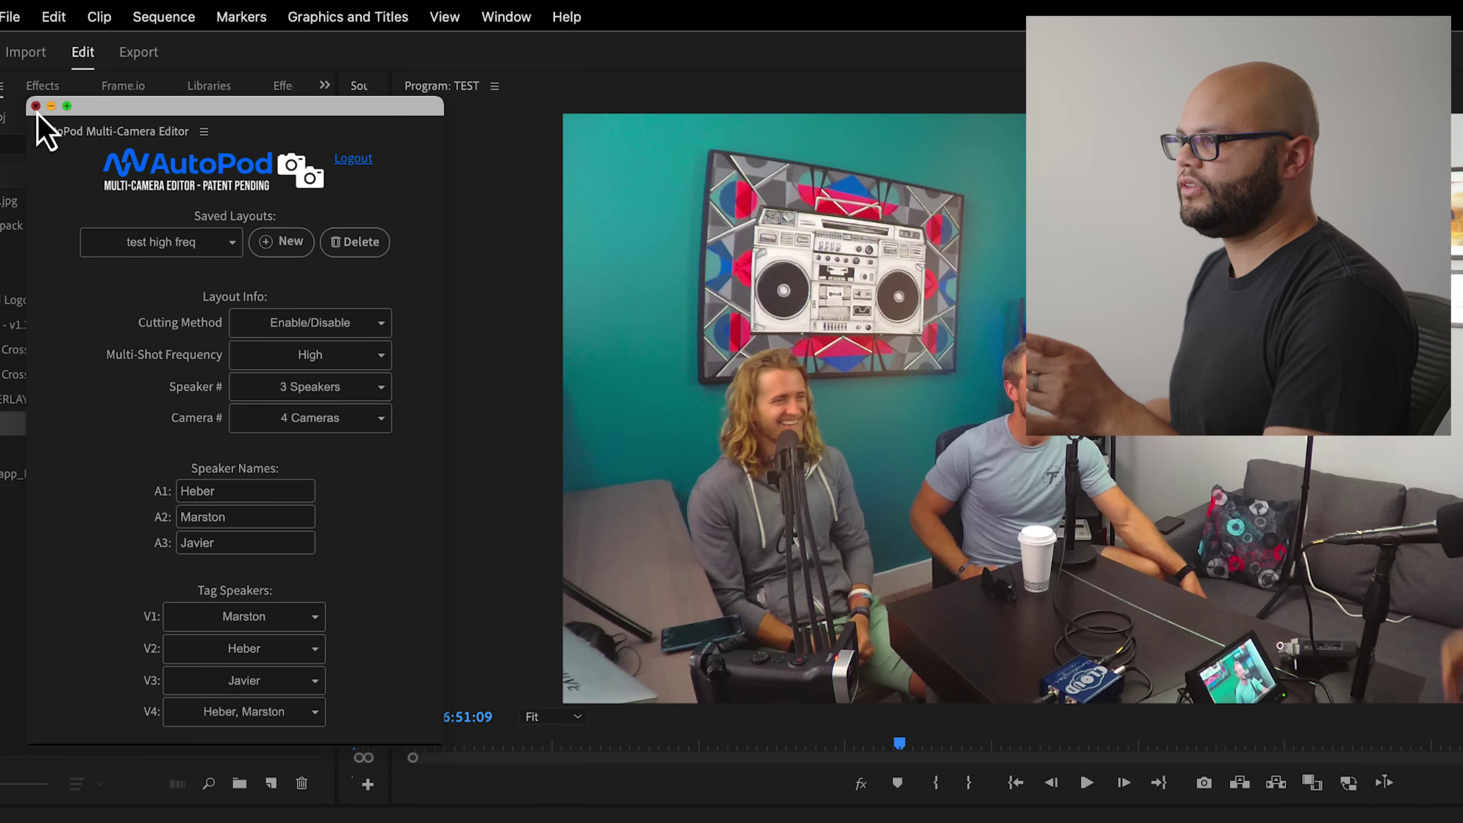
pyautogui.click(35, 106)
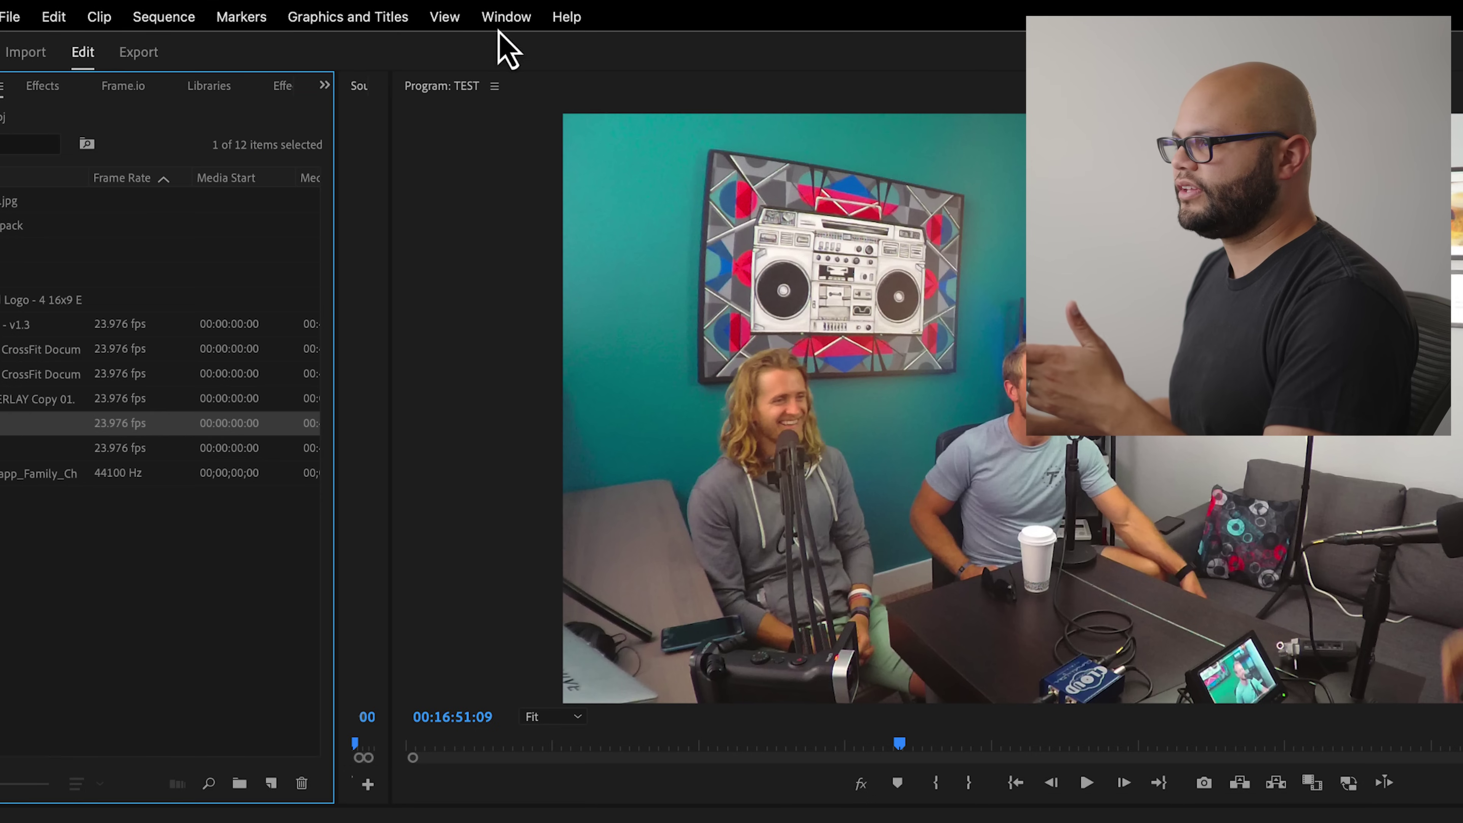
pyautogui.click(519, 16)
pyautogui.moveTo(535, 55)
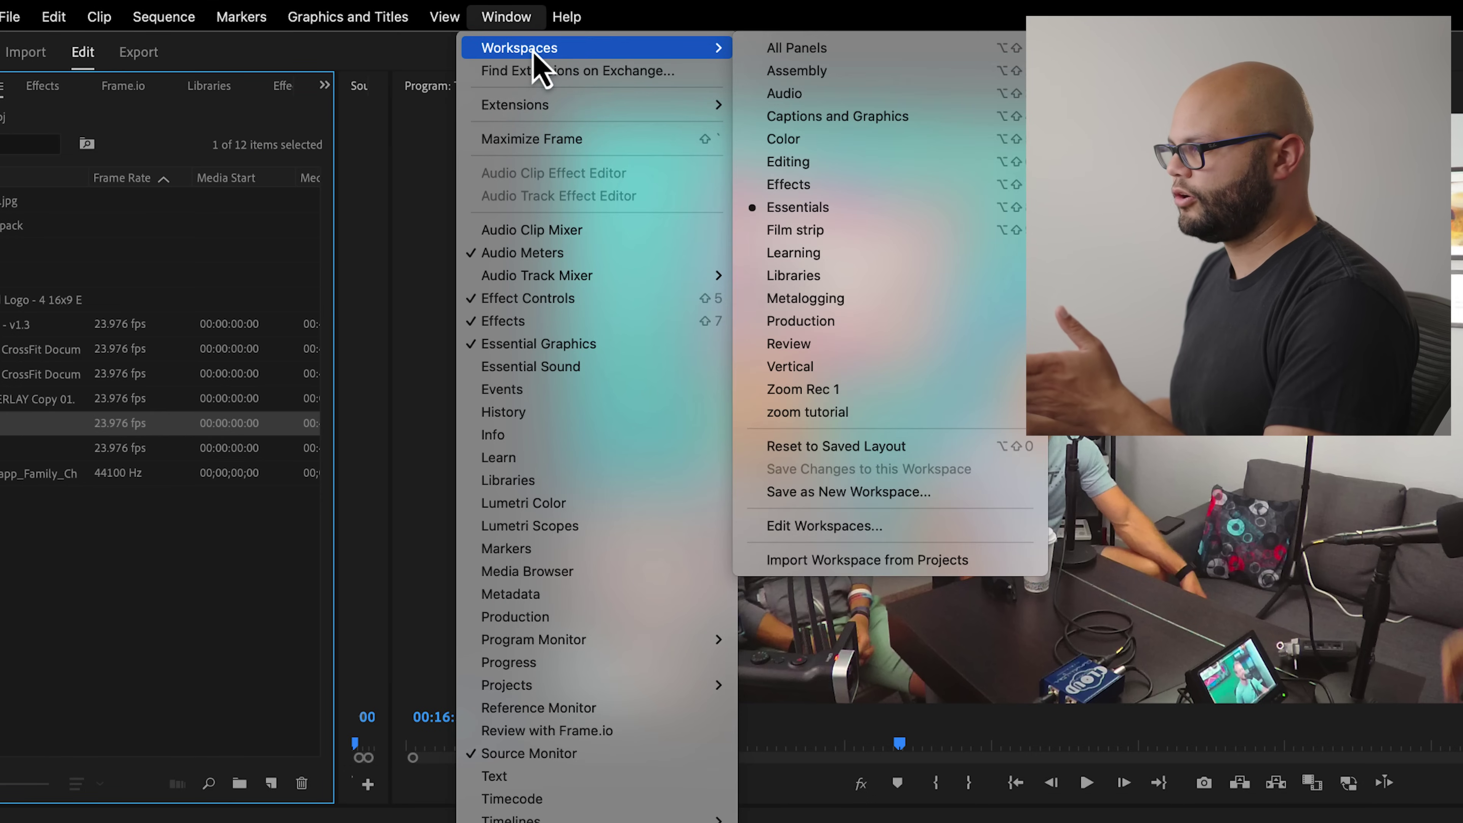
pyautogui.moveTo(406, 26)
pyautogui.moveTo(507, 23)
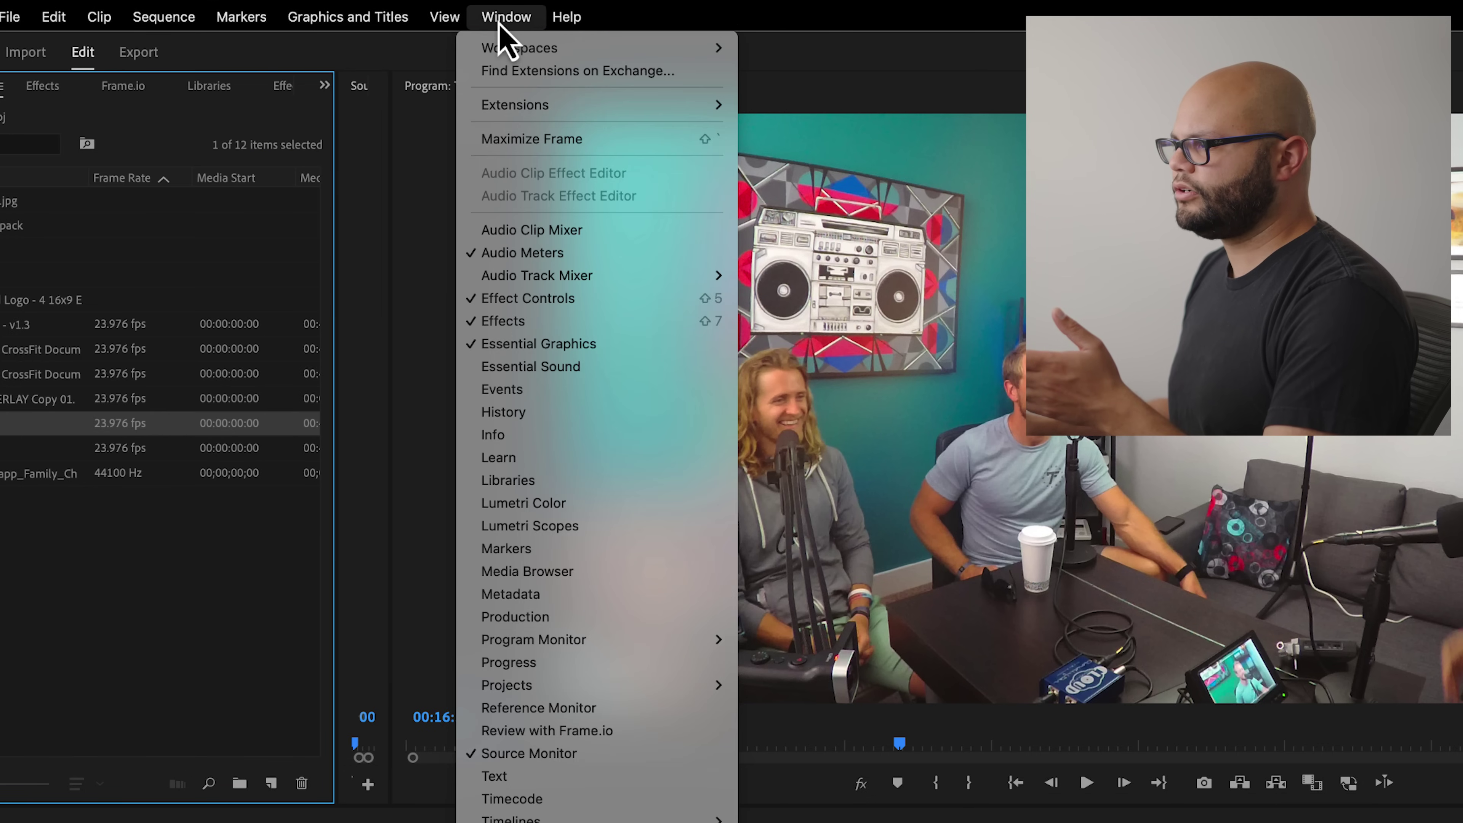
pyautogui.moveTo(653, 112)
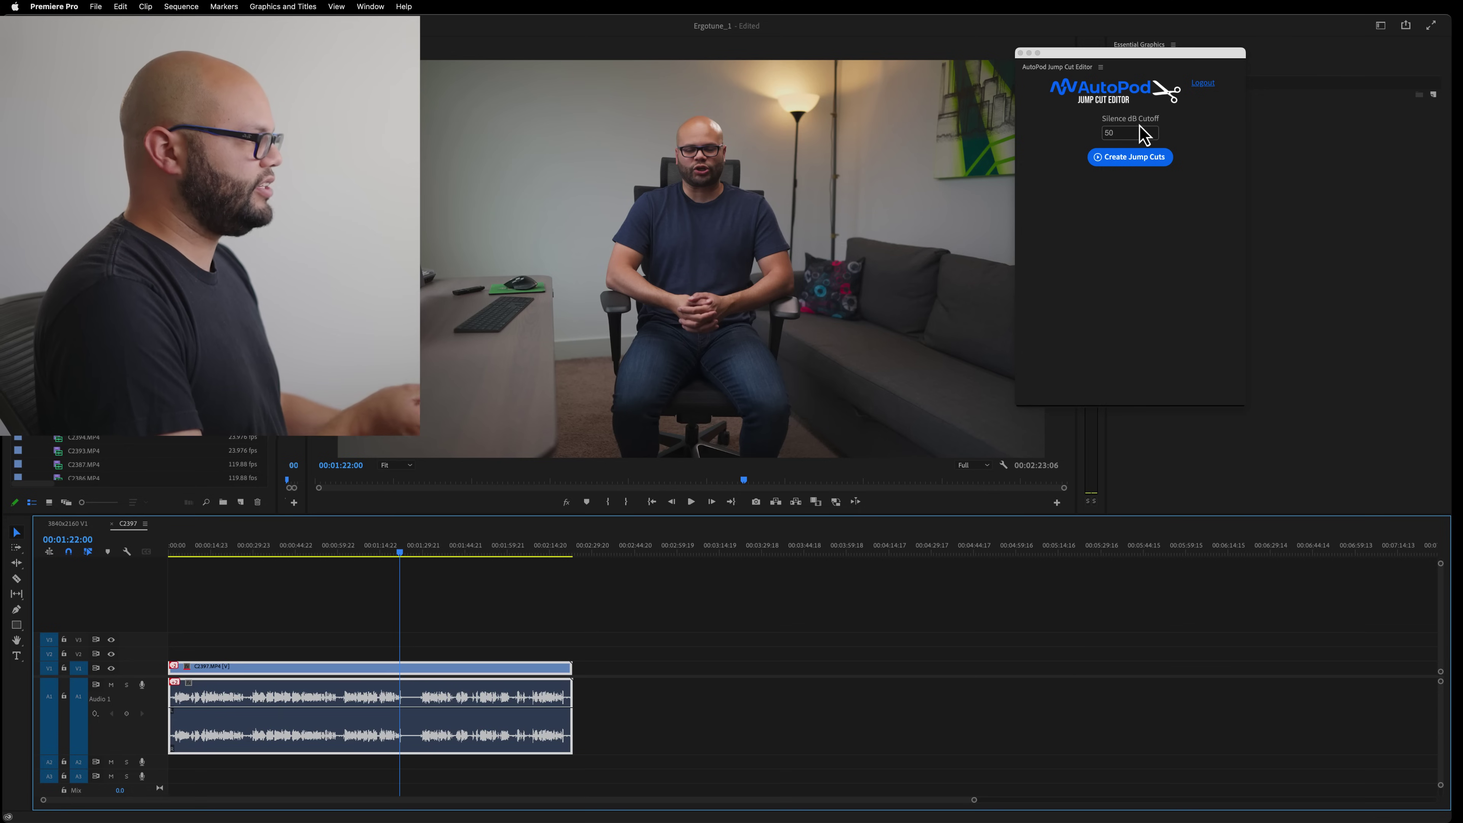
# Create jump cuts on C2397 at the 50 dB cutoff and jump the playhead near the end
pyautogui.click(1130, 163)
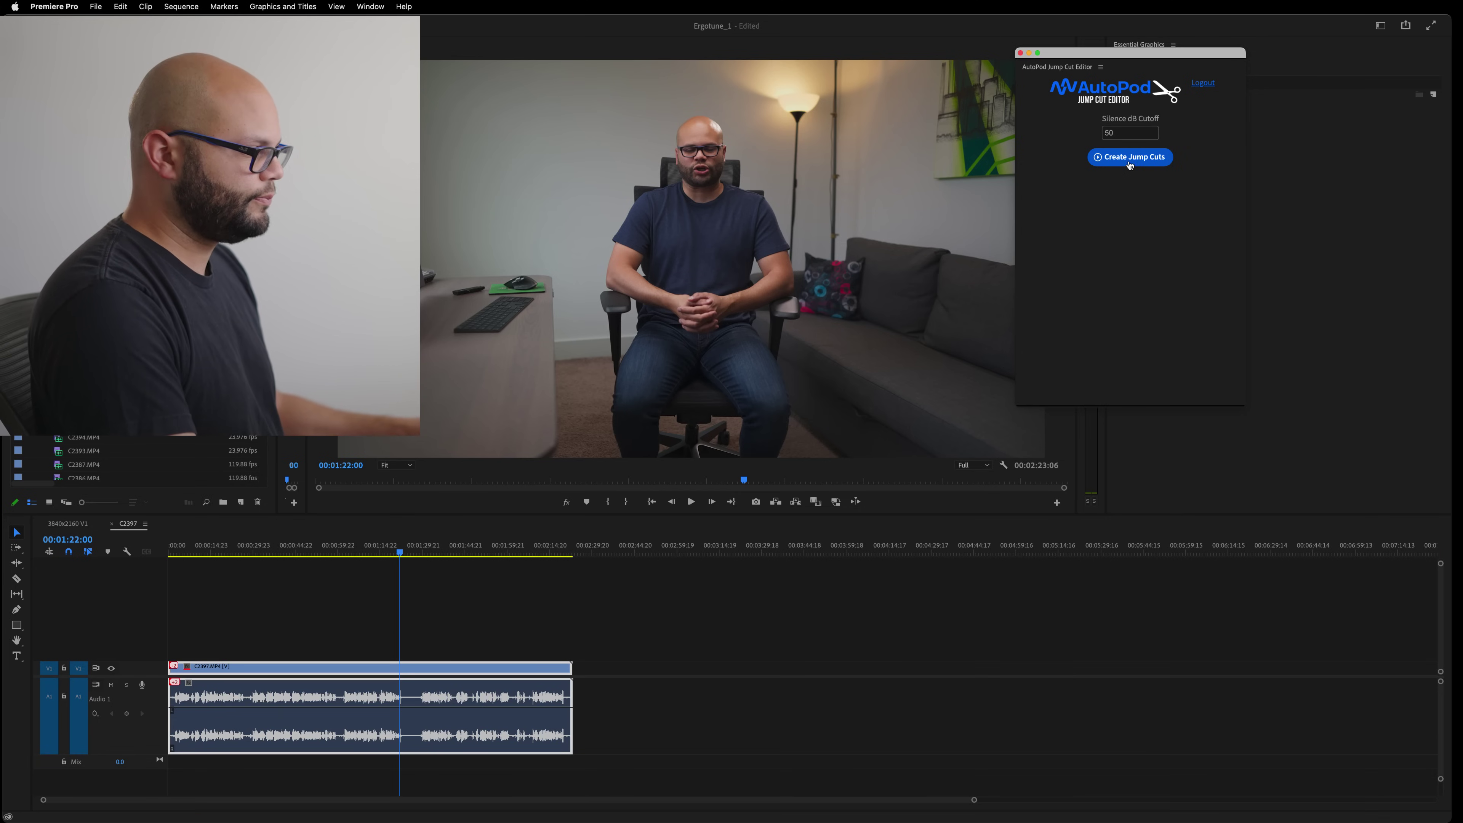
pyautogui.click(464, 552)
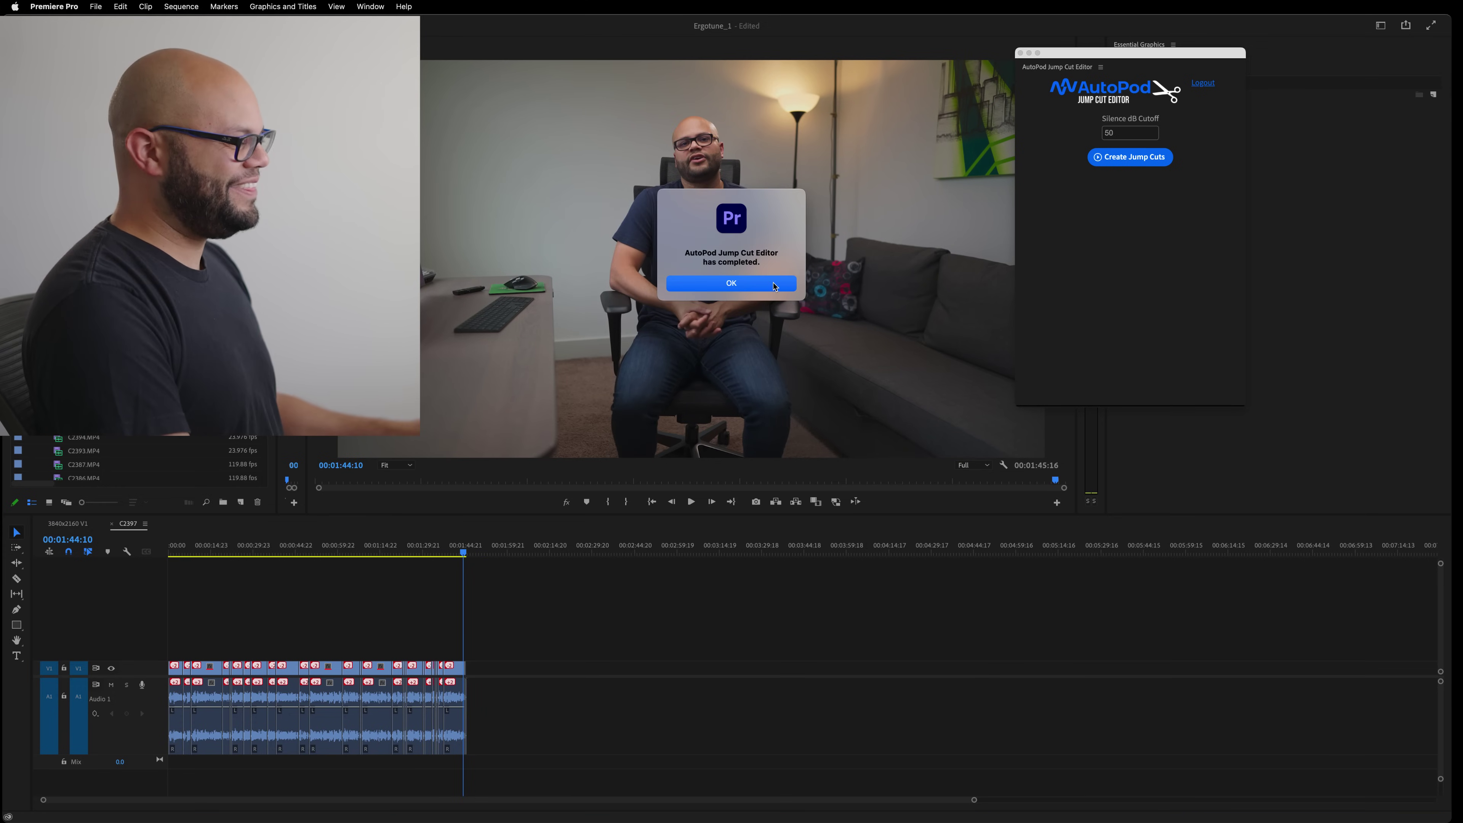
pyautogui.click(770, 284)
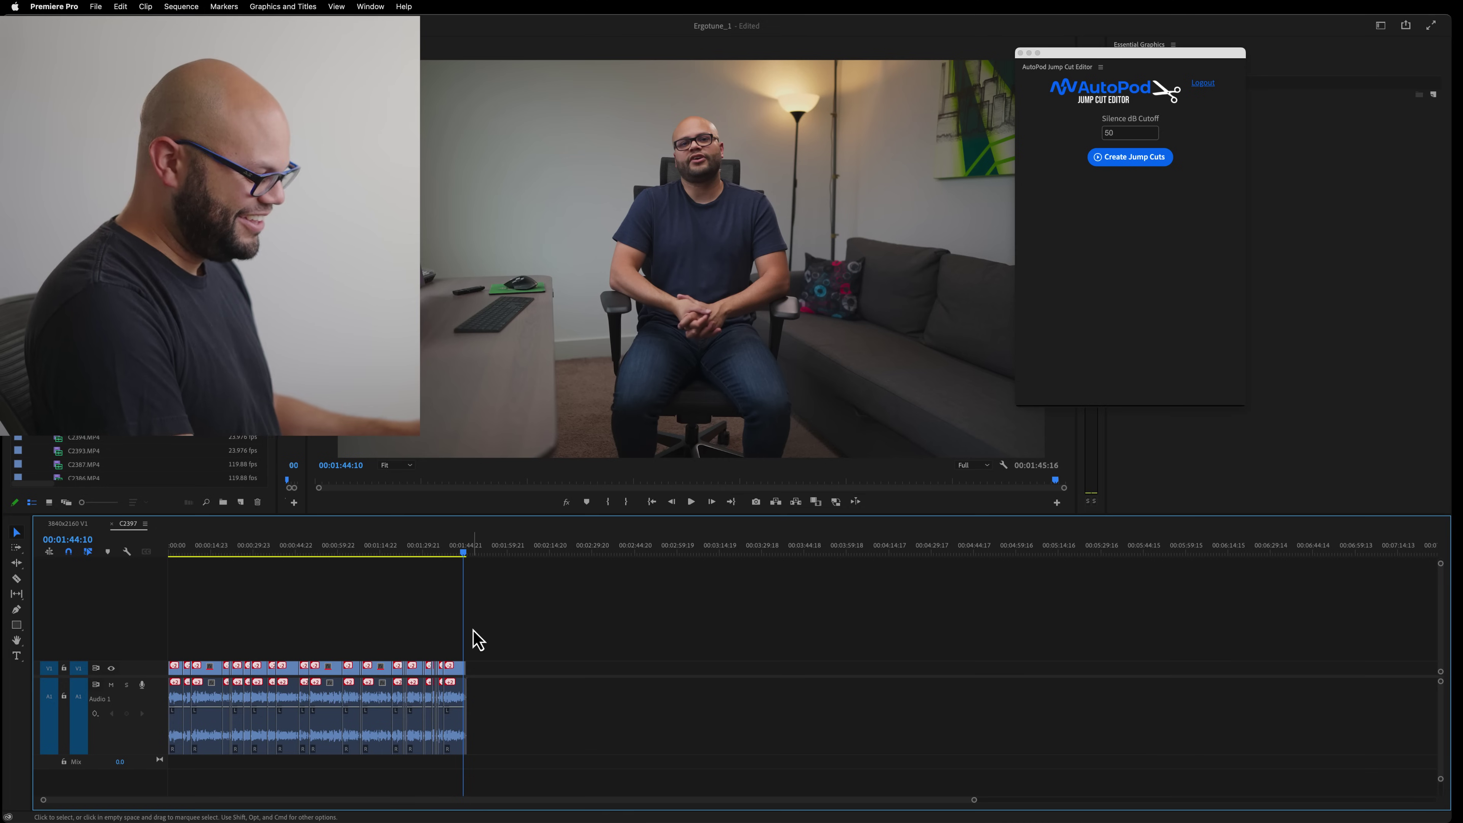
pyautogui.press('=')
pyautogui.press('=')
pyautogui.press('=')
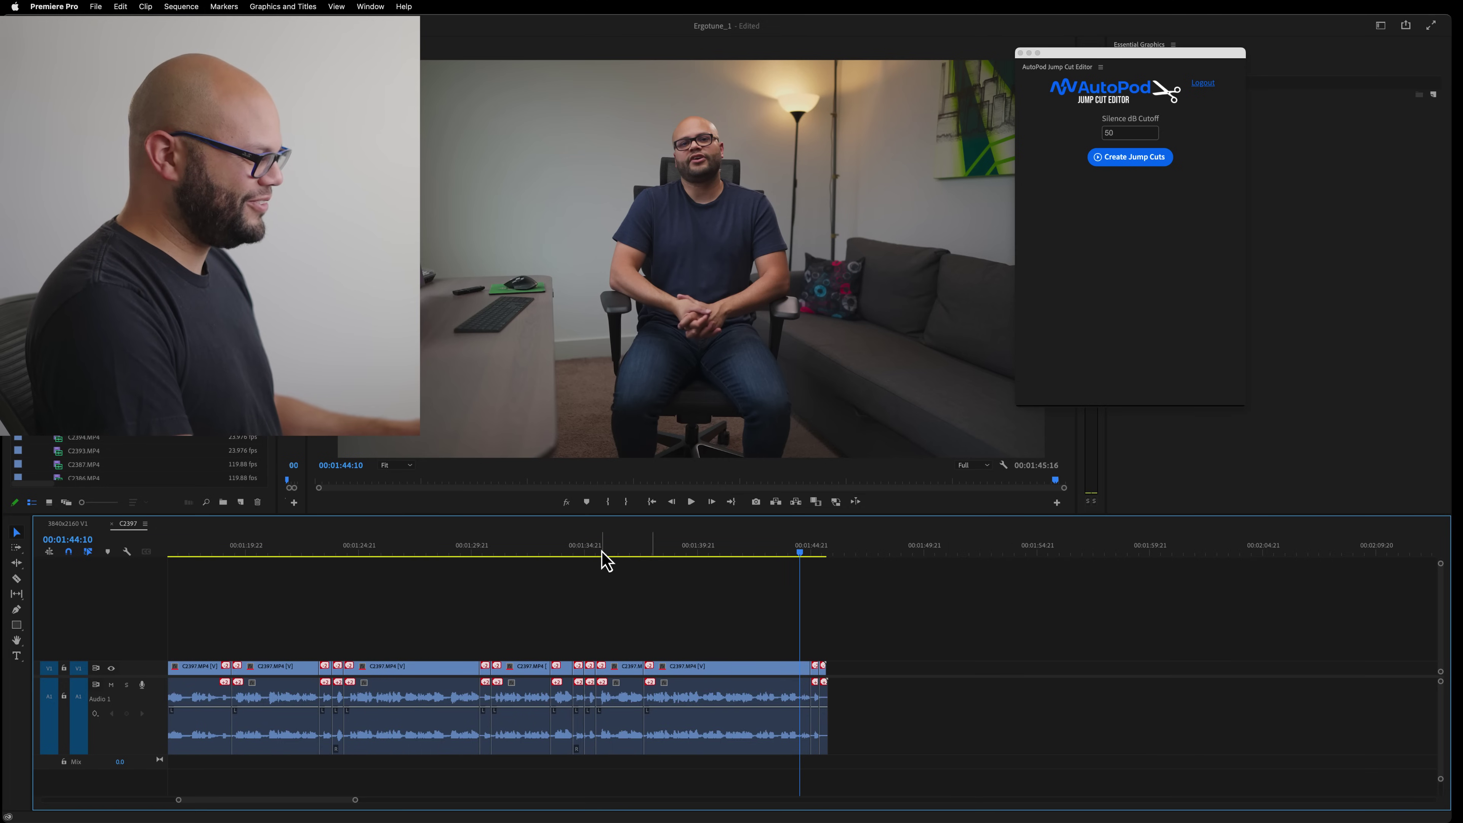
pyautogui.press('space')
pyautogui.press('-')
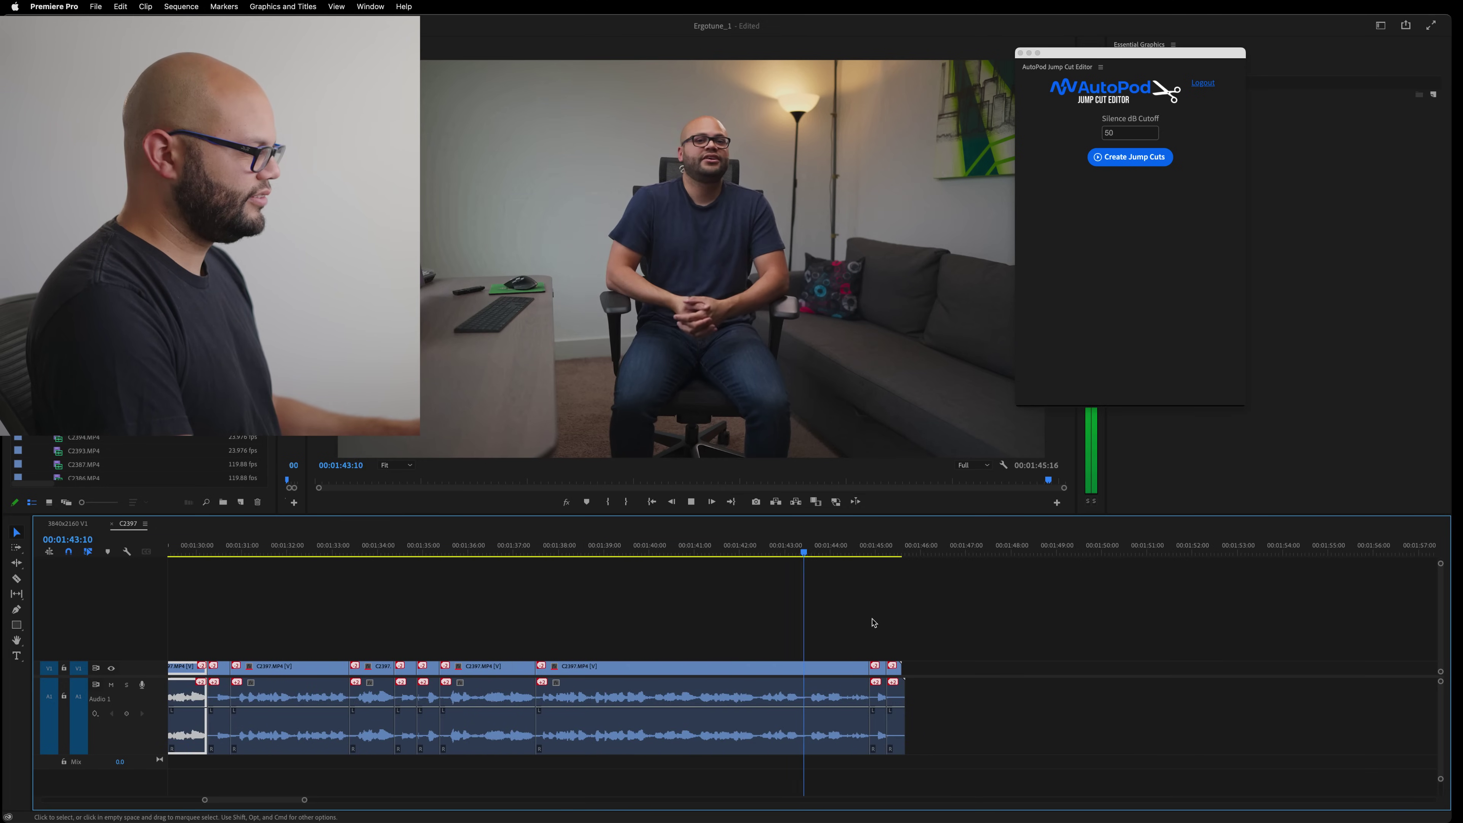
pyautogui.press('=')
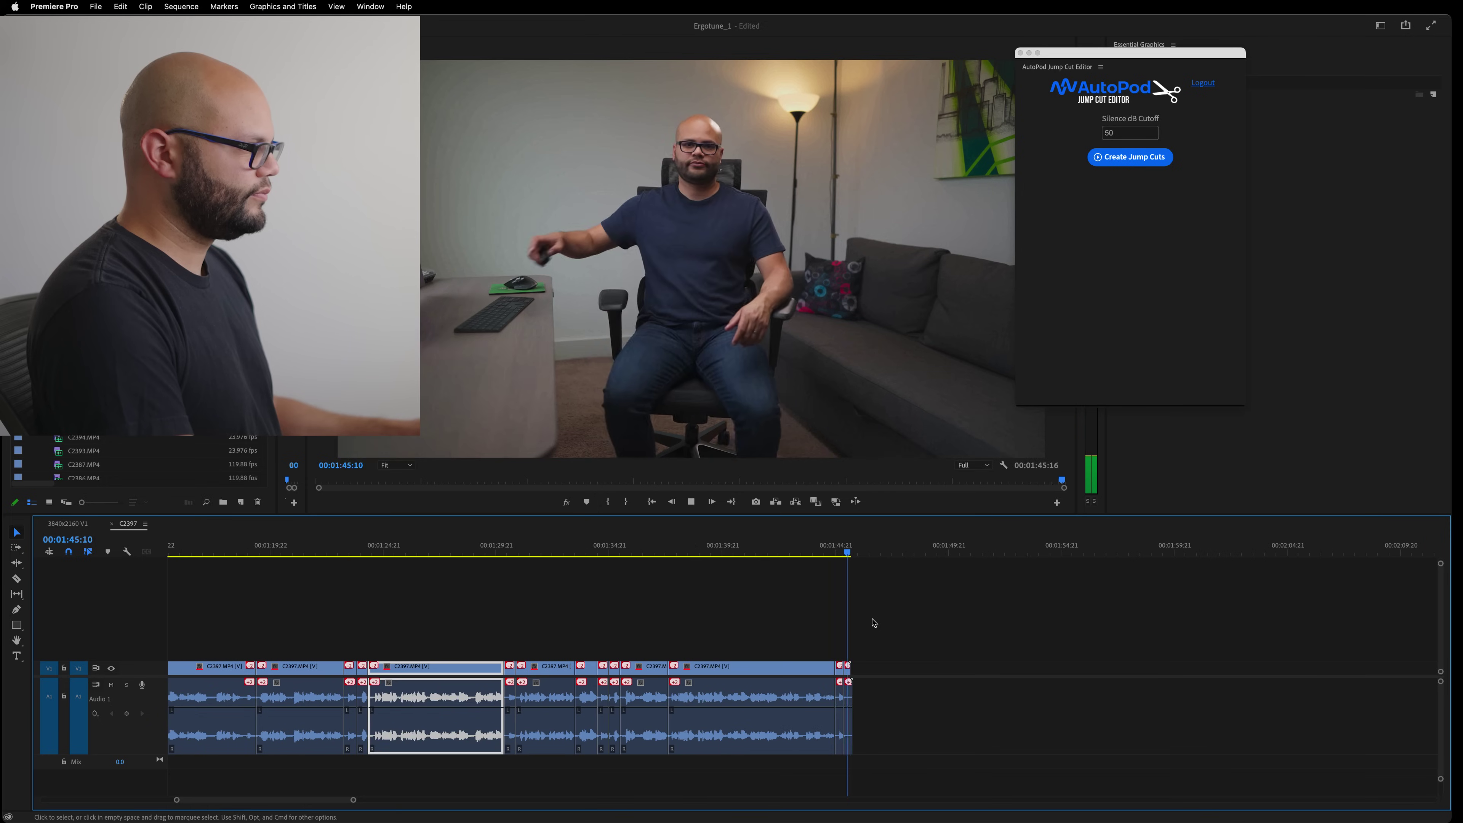
pyautogui.click(847, 550)
pyautogui.click(831, 551)
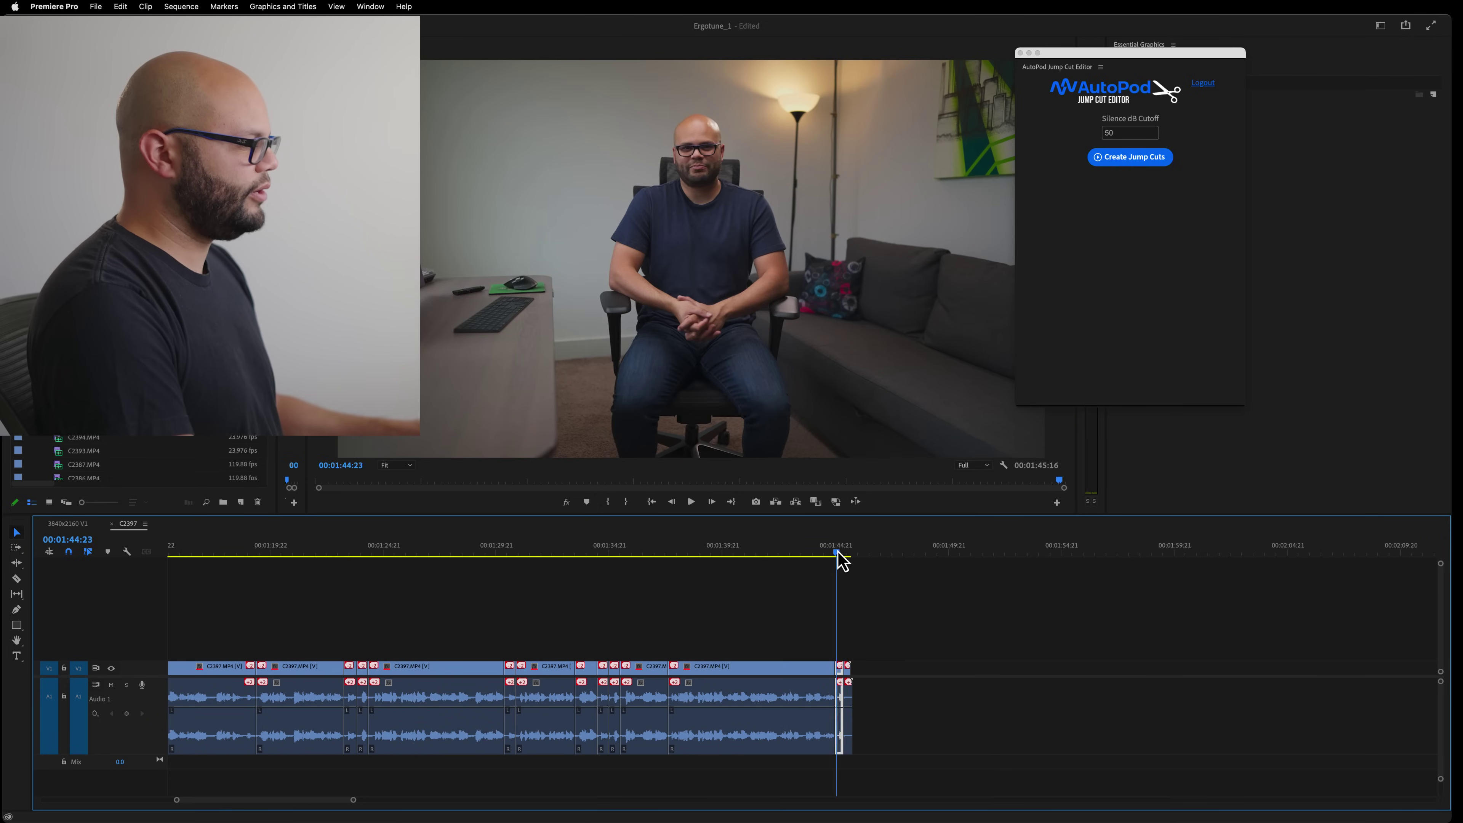
pyautogui.press('d')
pyautogui.press('=')
pyautogui.press('=')
pyautogui.press('=')
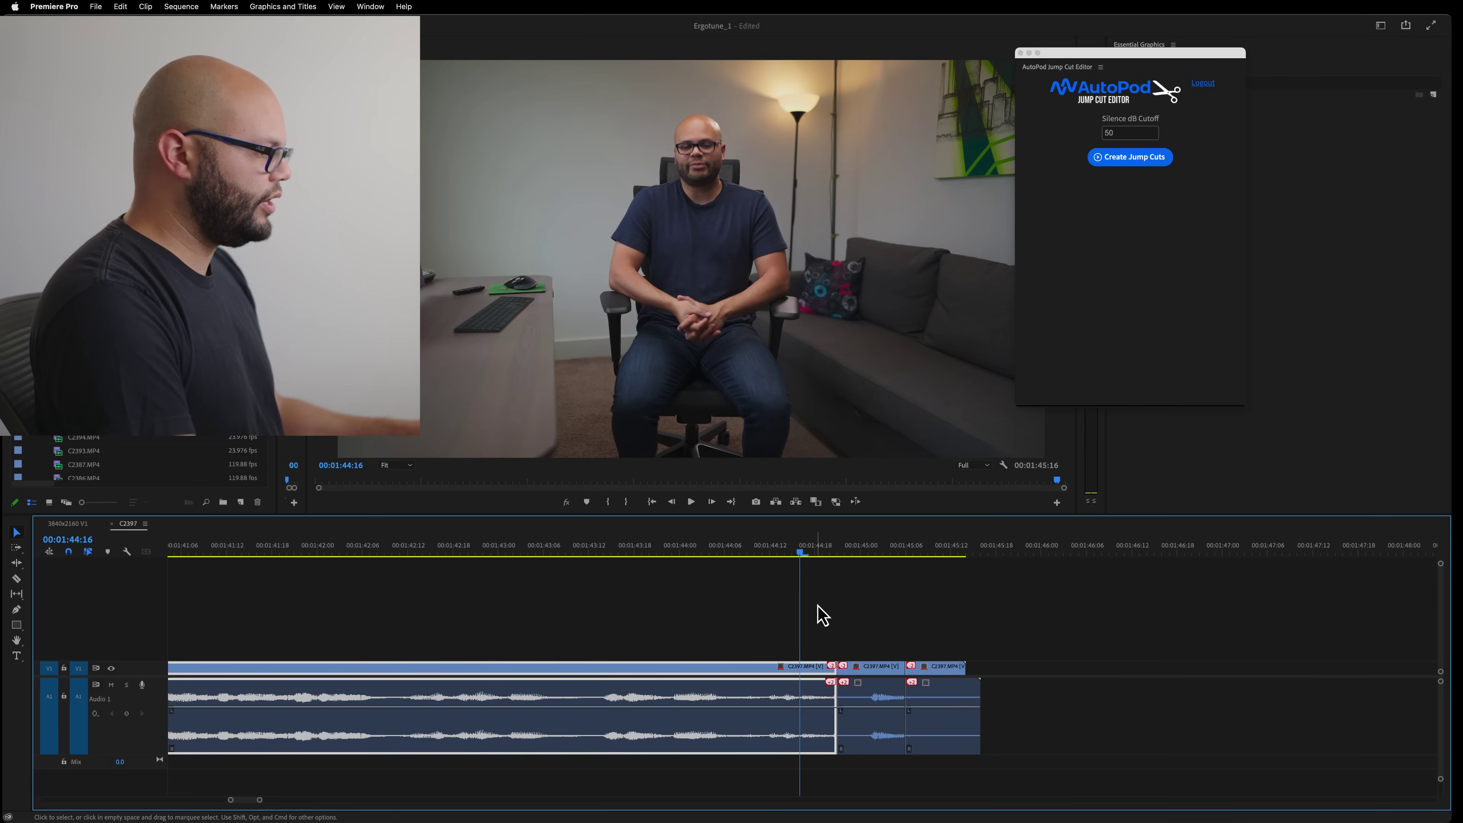
pyautogui.moveTo(830, 664); pyautogui.dragTo(934, 665)
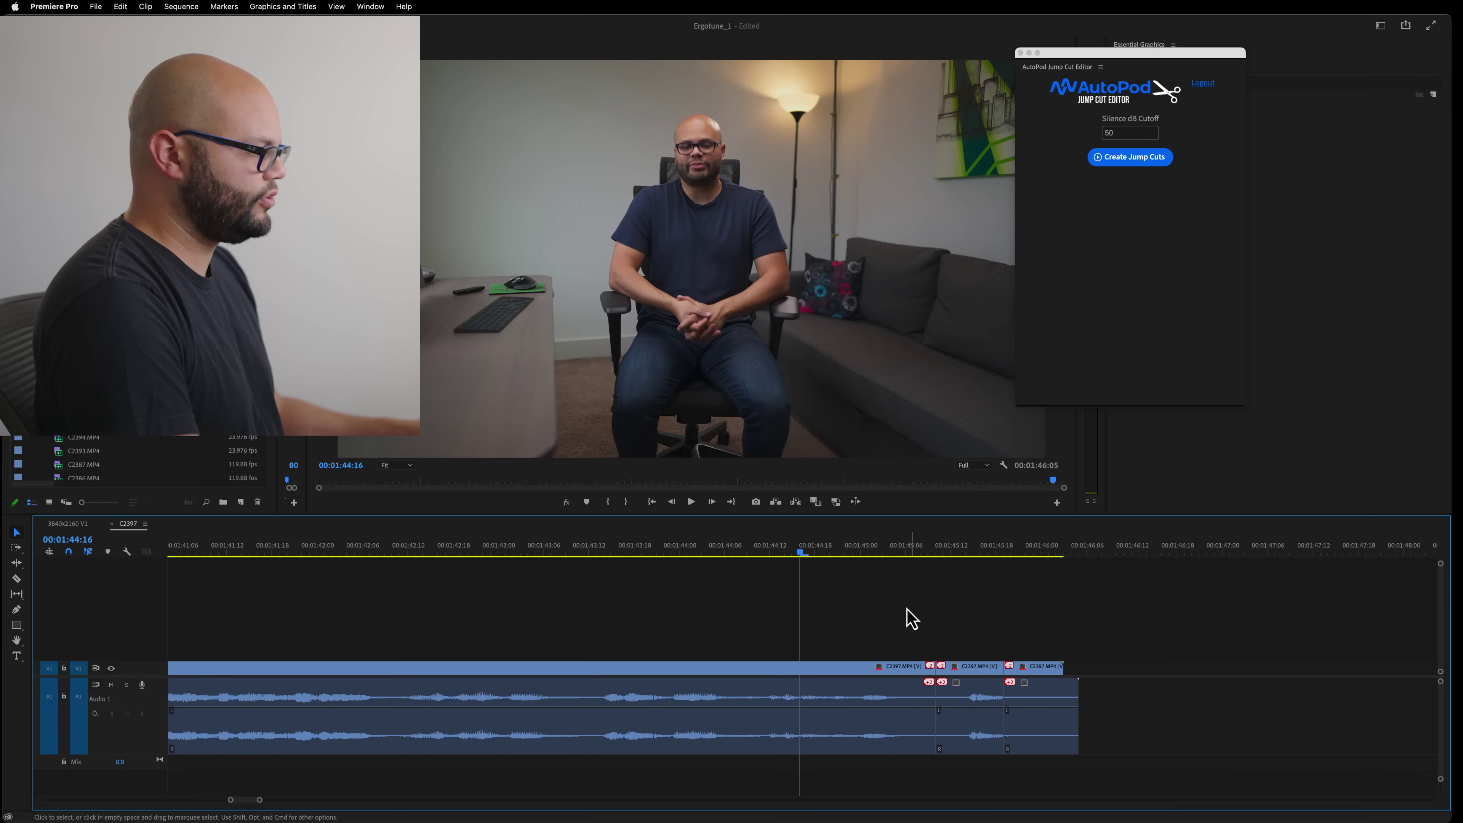
pyautogui.press('space')
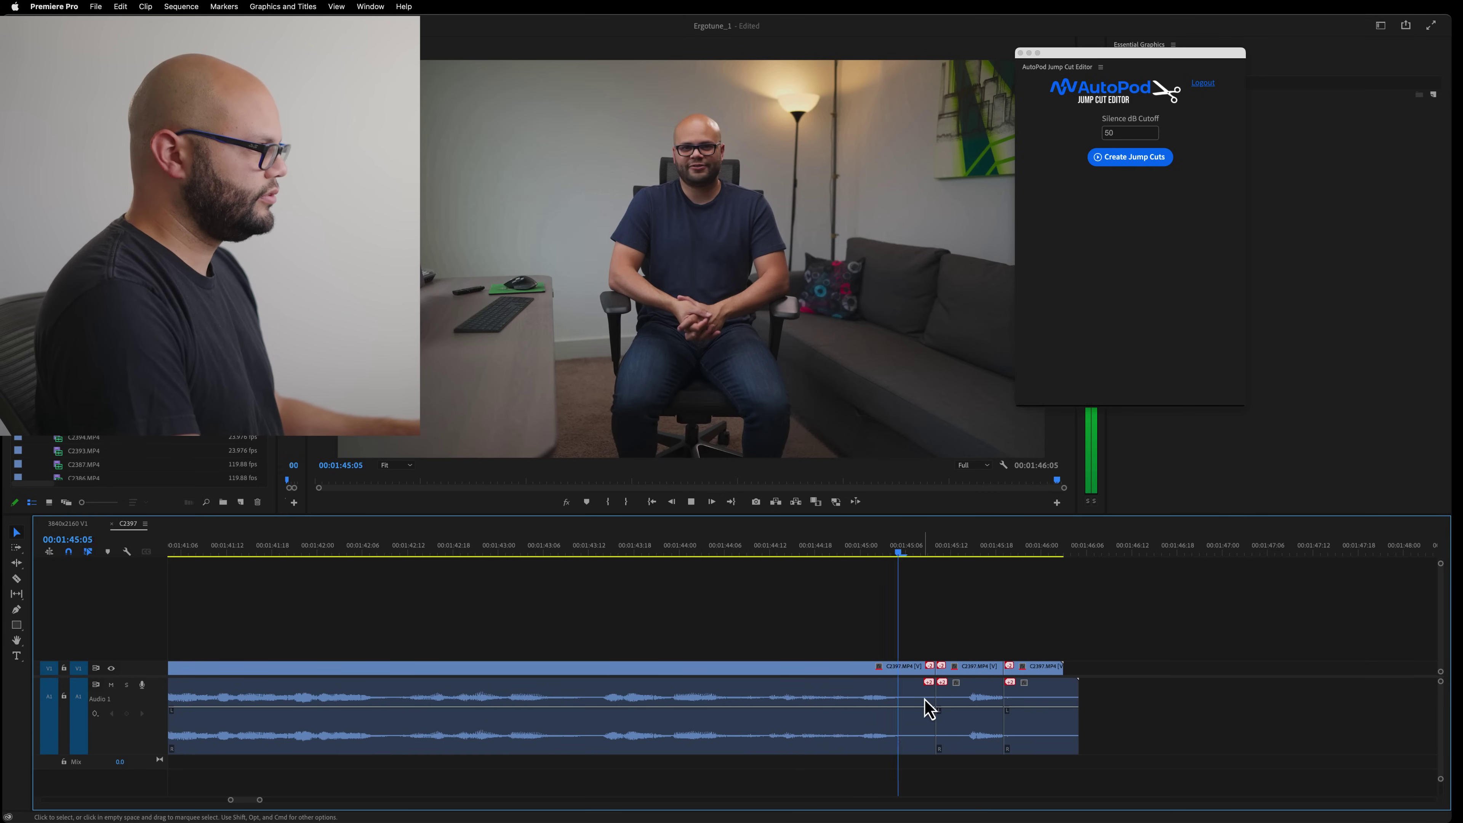
pyautogui.click(939, 698)
pyautogui.press('super+z')
pyautogui.click(1165, 223)
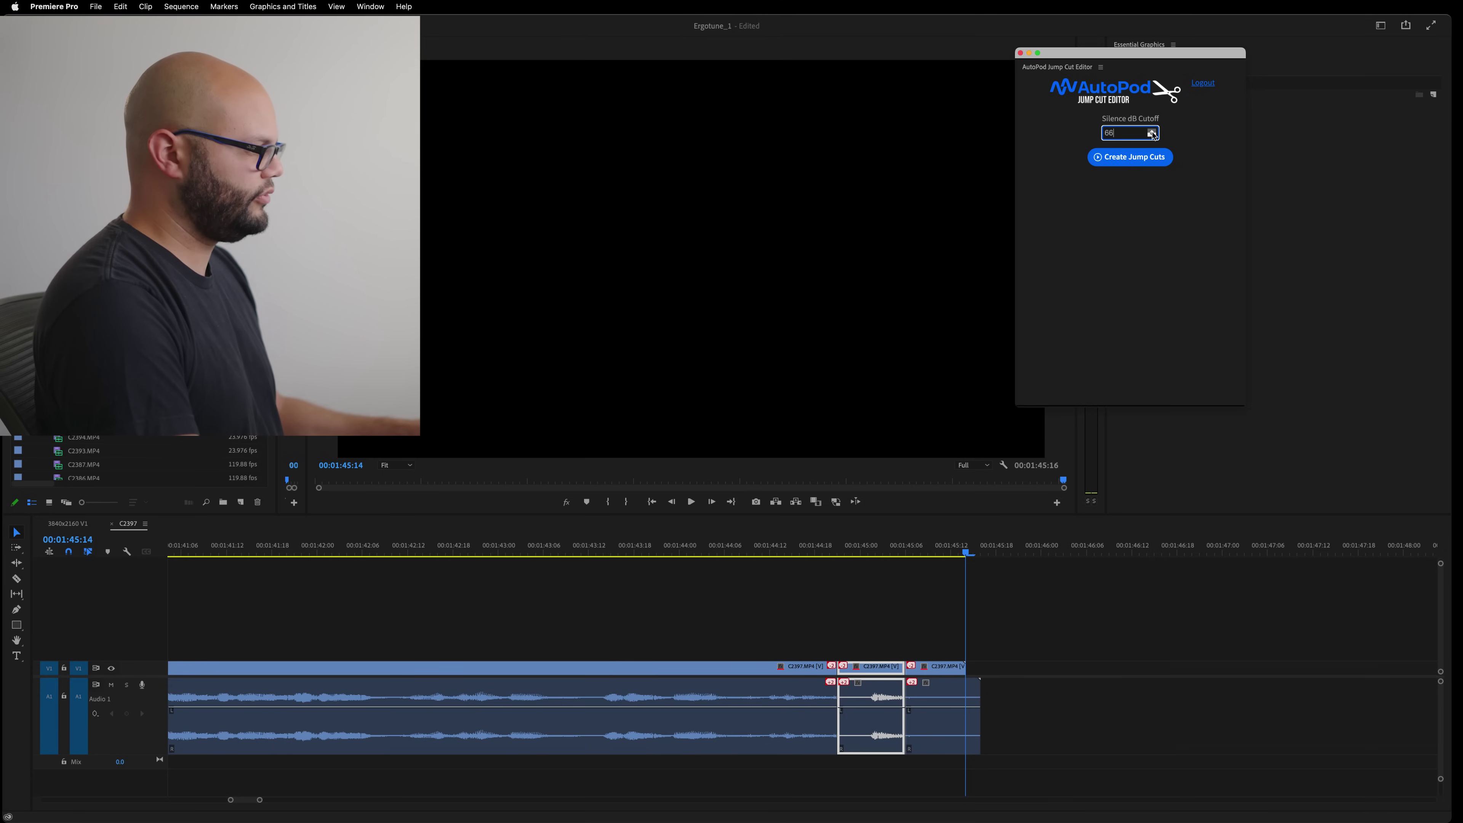
# Delete all jump-cut clips and place a fresh C2397.MP4 at the sequence start
pyautogui.click(950, 636)
pyautogui.press('-')
pyautogui.press('-')
pyautogui.press('-')
pyautogui.press('-')
pyautogui.press('-')
pyautogui.press('-')
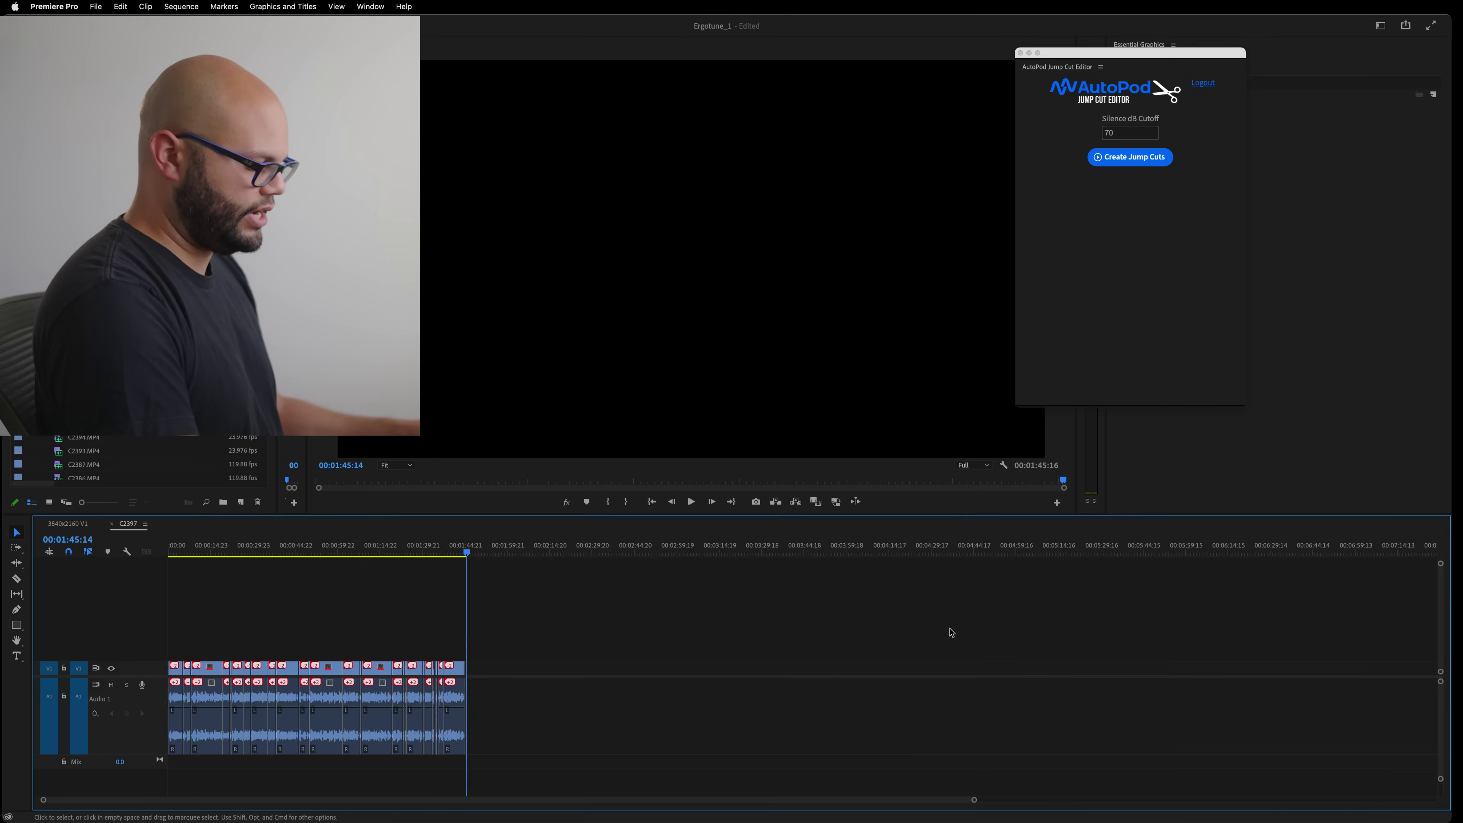
pyautogui.moveTo(562, 657); pyautogui.dragTo(95, 717)
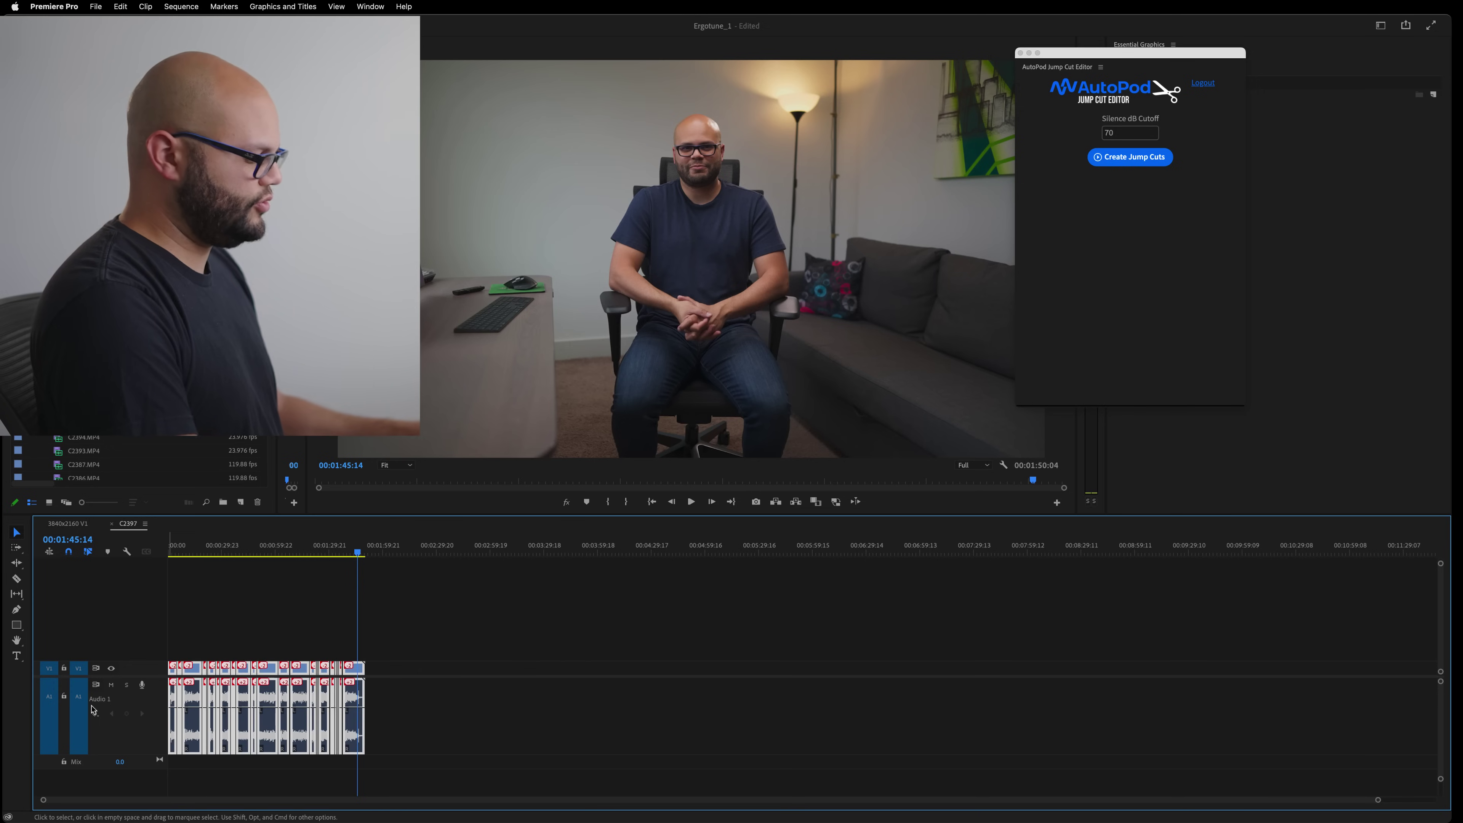
pyautogui.press('Delete')
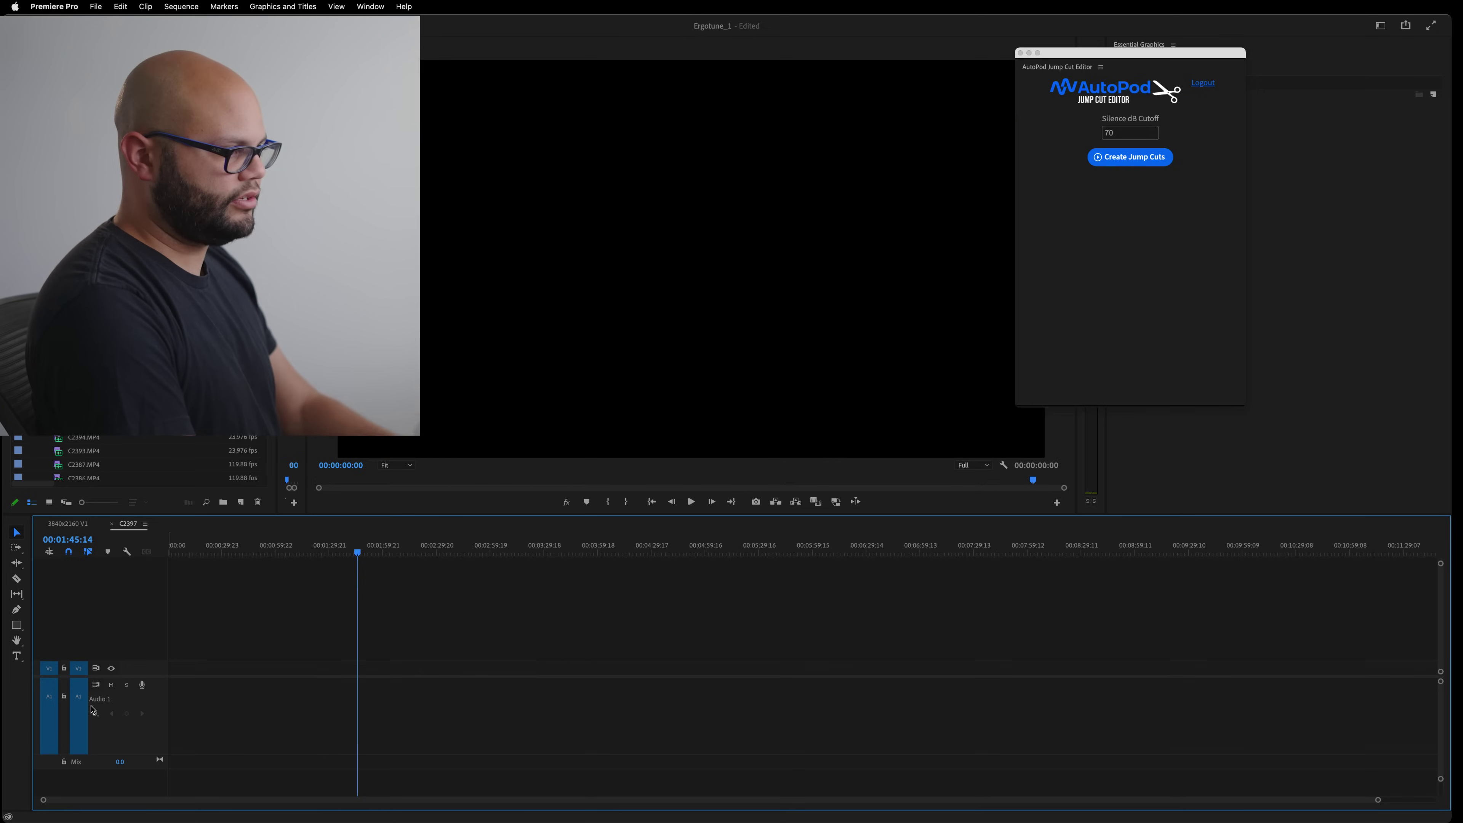
pyautogui.moveTo(93, 456); pyautogui.dragTo(180, 697)
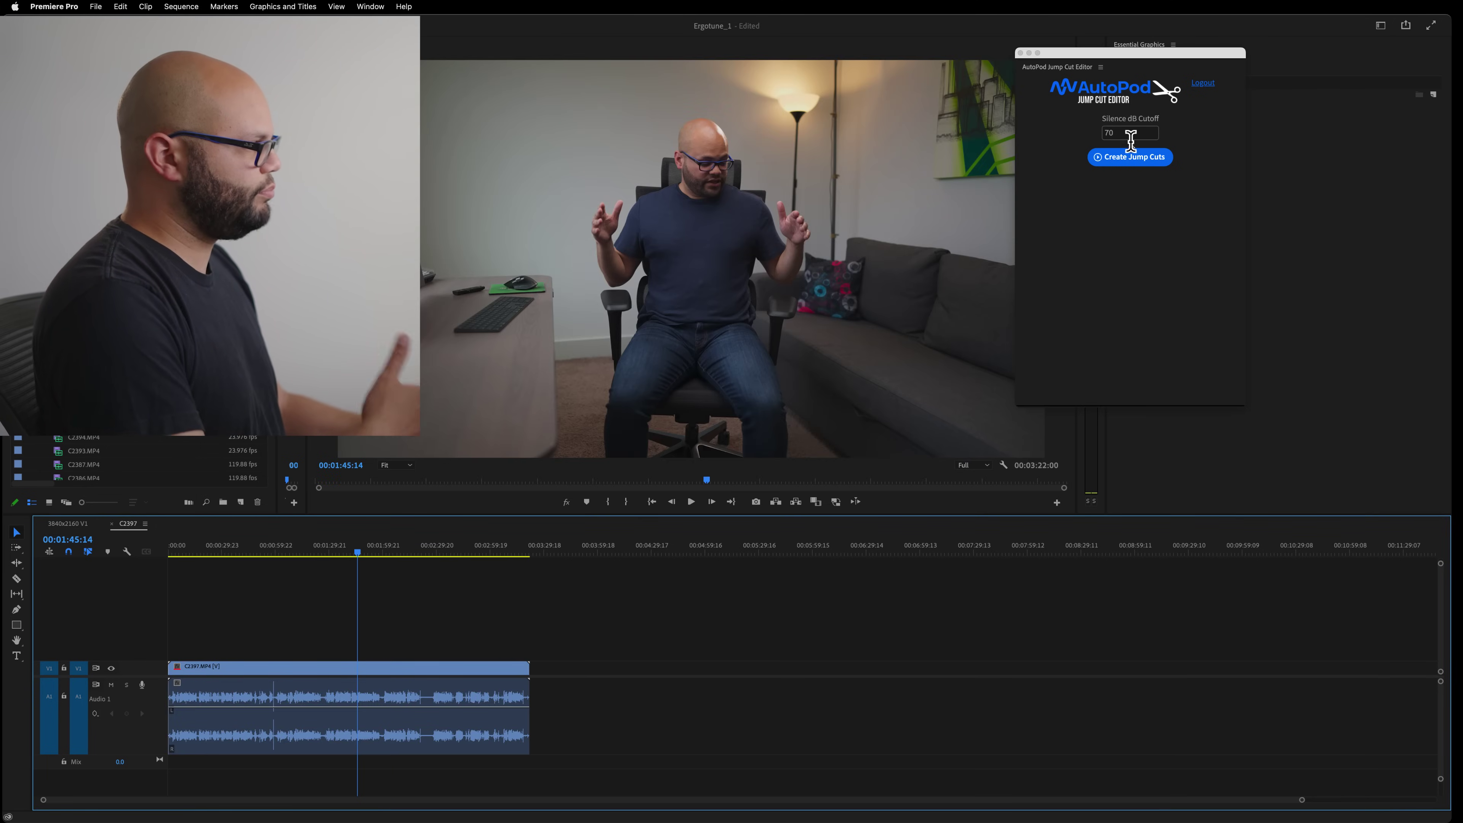
# Select the new C2397 clip and enter a 60 dB silence cutoff in the Jump Cut Editor
pyautogui.click(1146, 168)
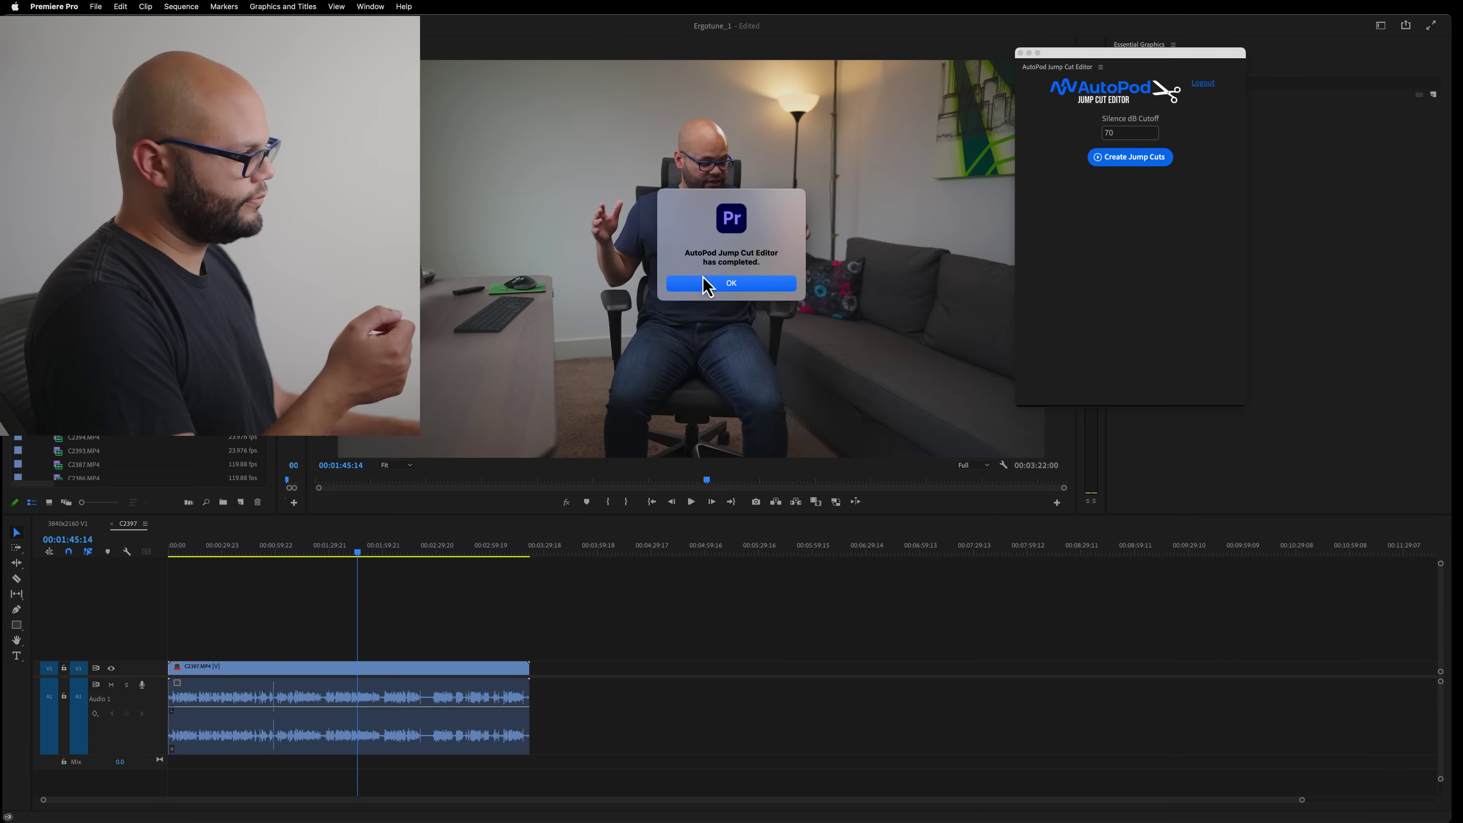
pyautogui.click(707, 283)
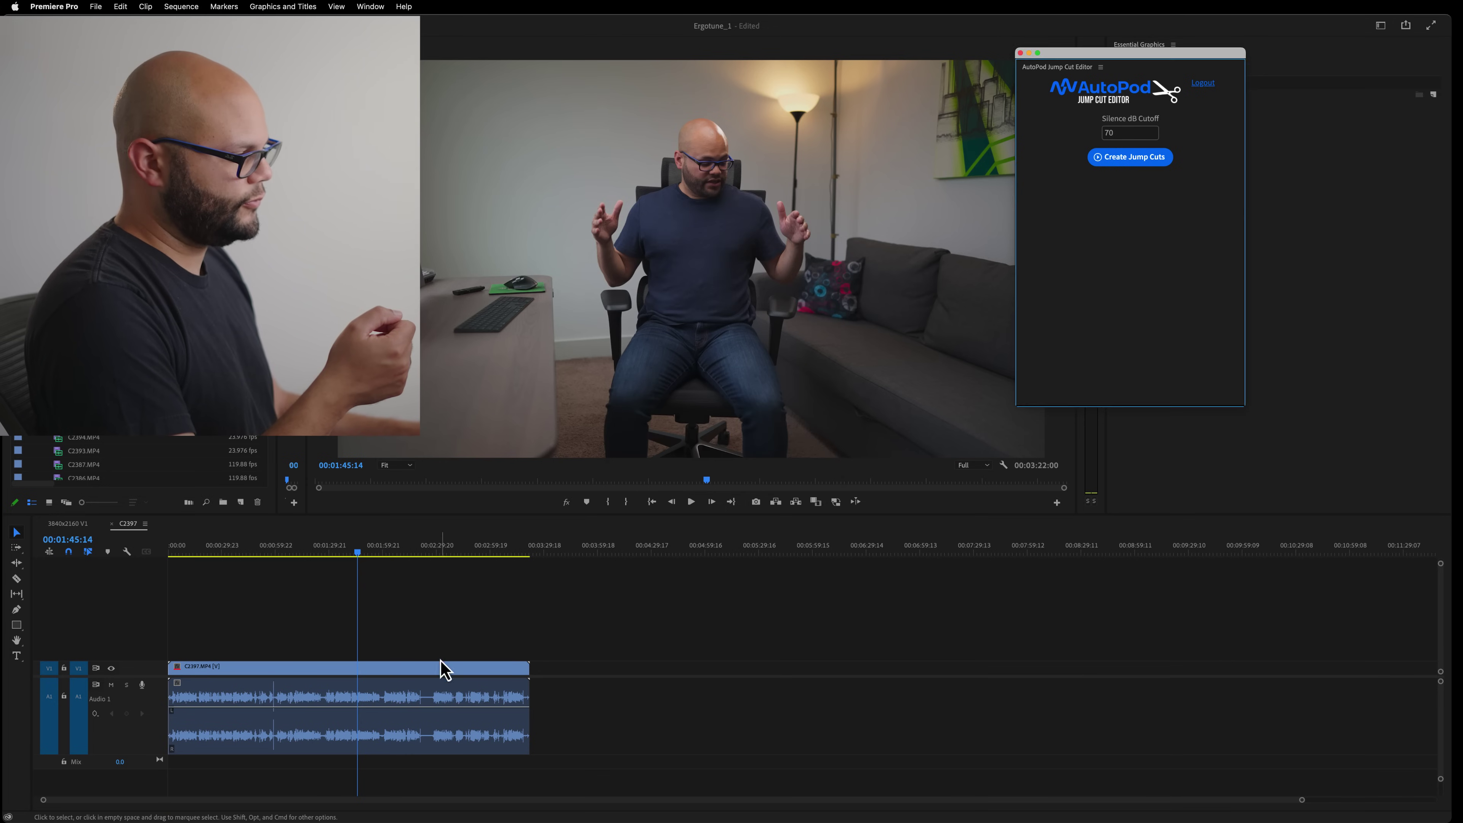
pyautogui.moveTo(379, 631); pyautogui.dragTo(478, 743)
pyautogui.click(1113, 164)
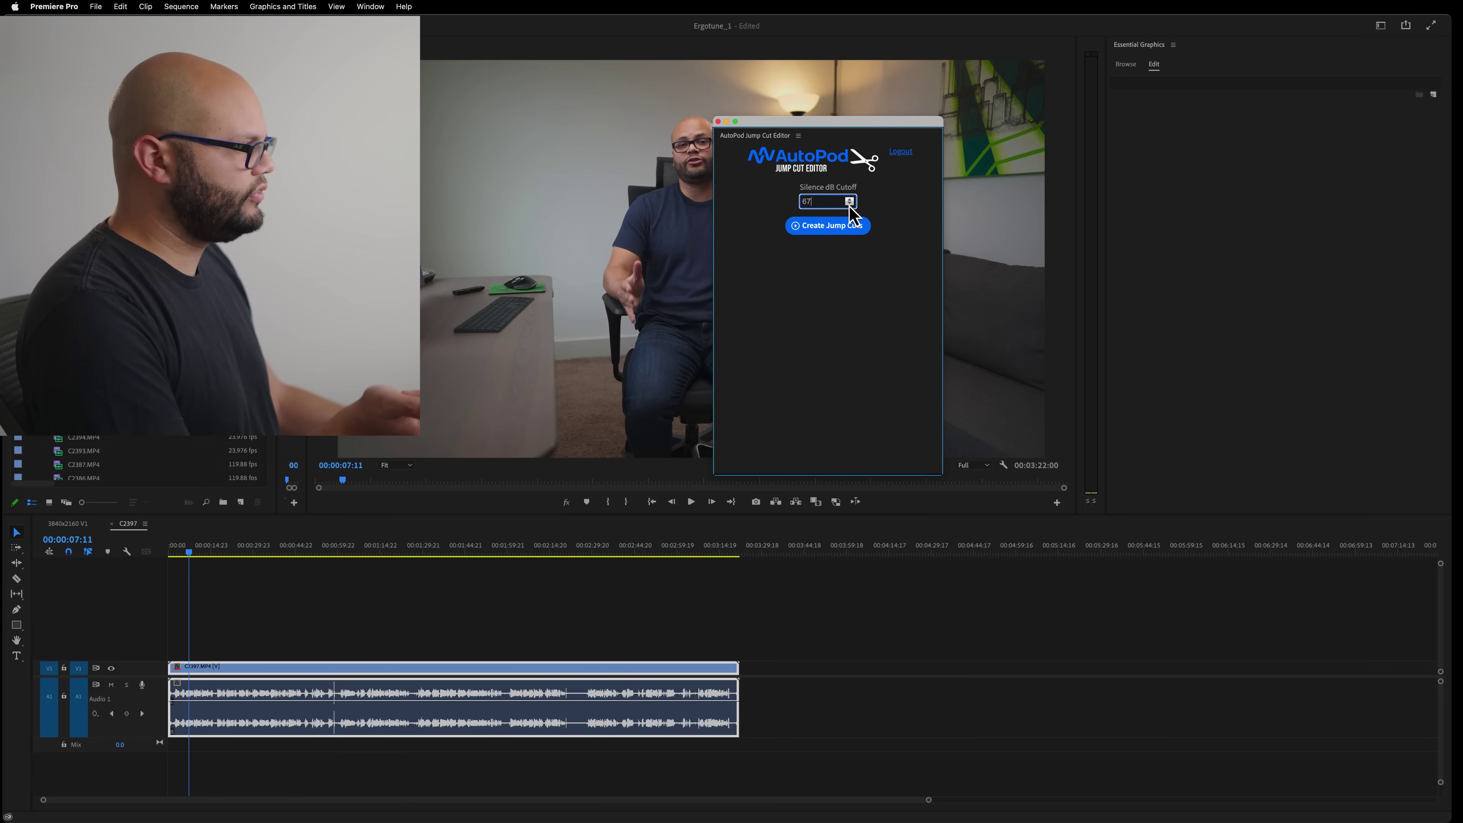
pyautogui.click(839, 233)
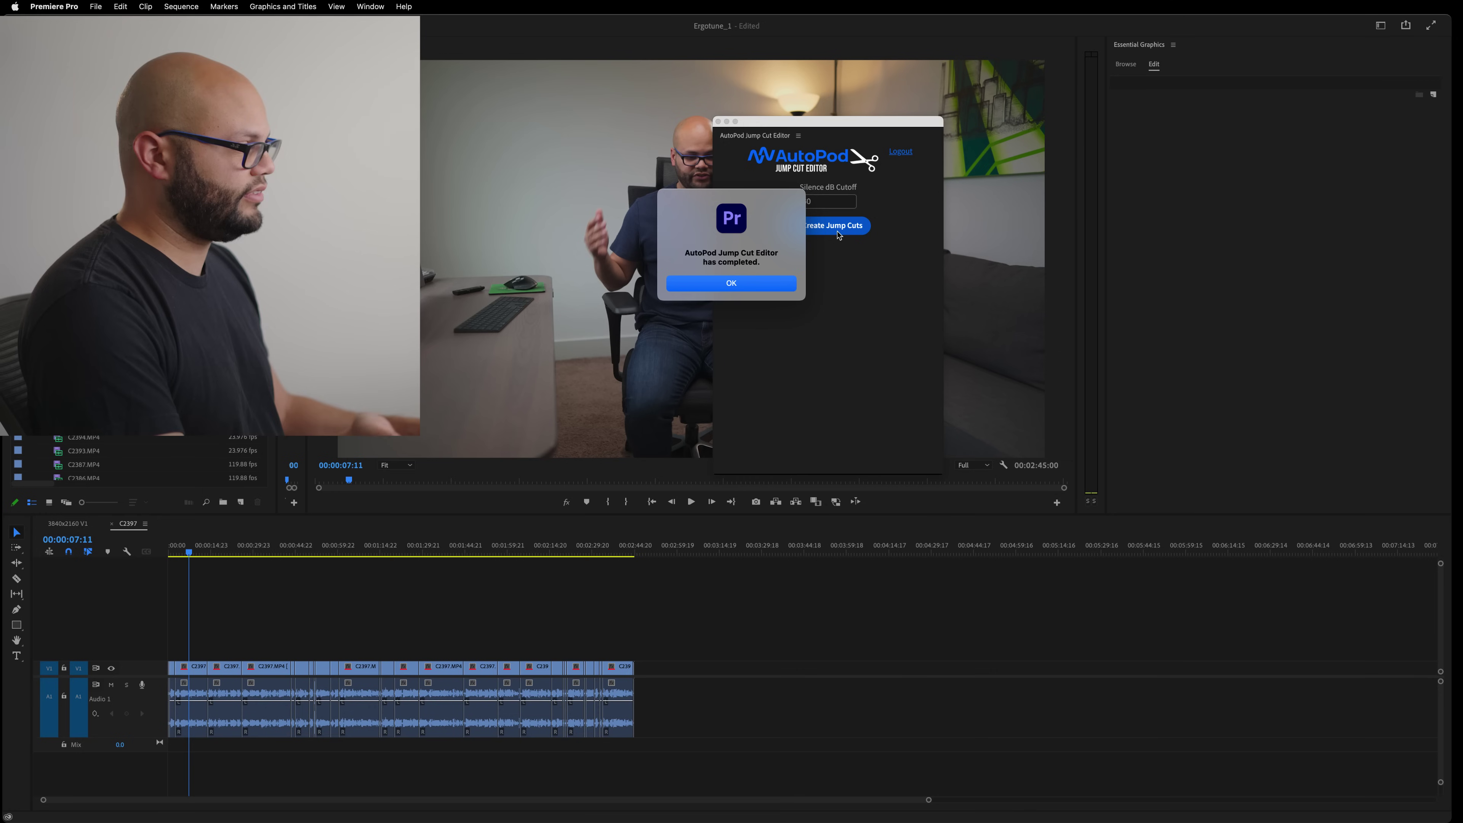
pyautogui.press('Return')
pyautogui.click(533, 555)
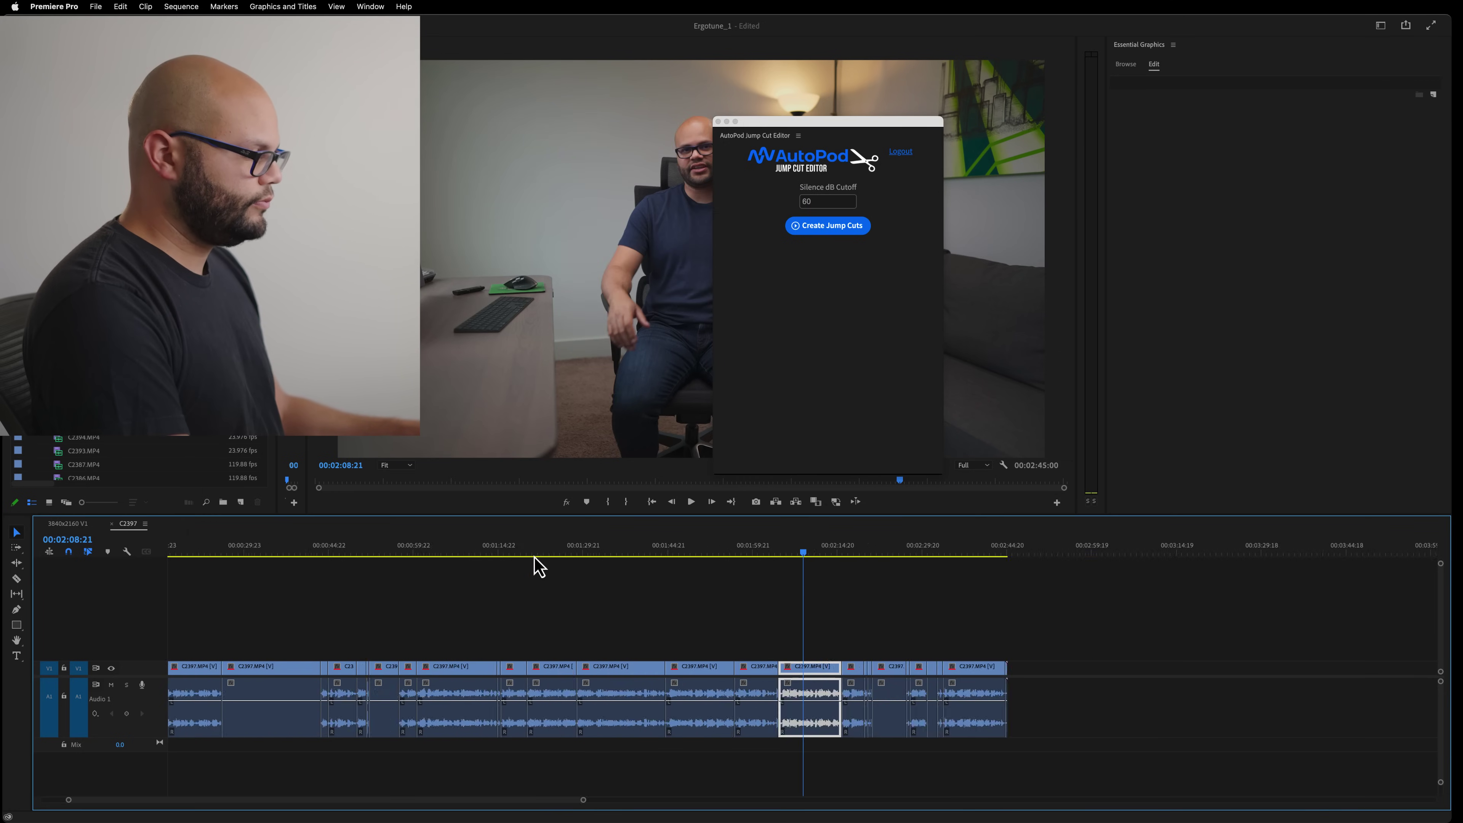
pyautogui.scroll(4, 720, 583)
pyautogui.scroll(-2, 895, 595)
pyautogui.moveTo(805, 562); pyautogui.dragTo(1091, 587)
pyautogui.scroll(4, 1076, 582)
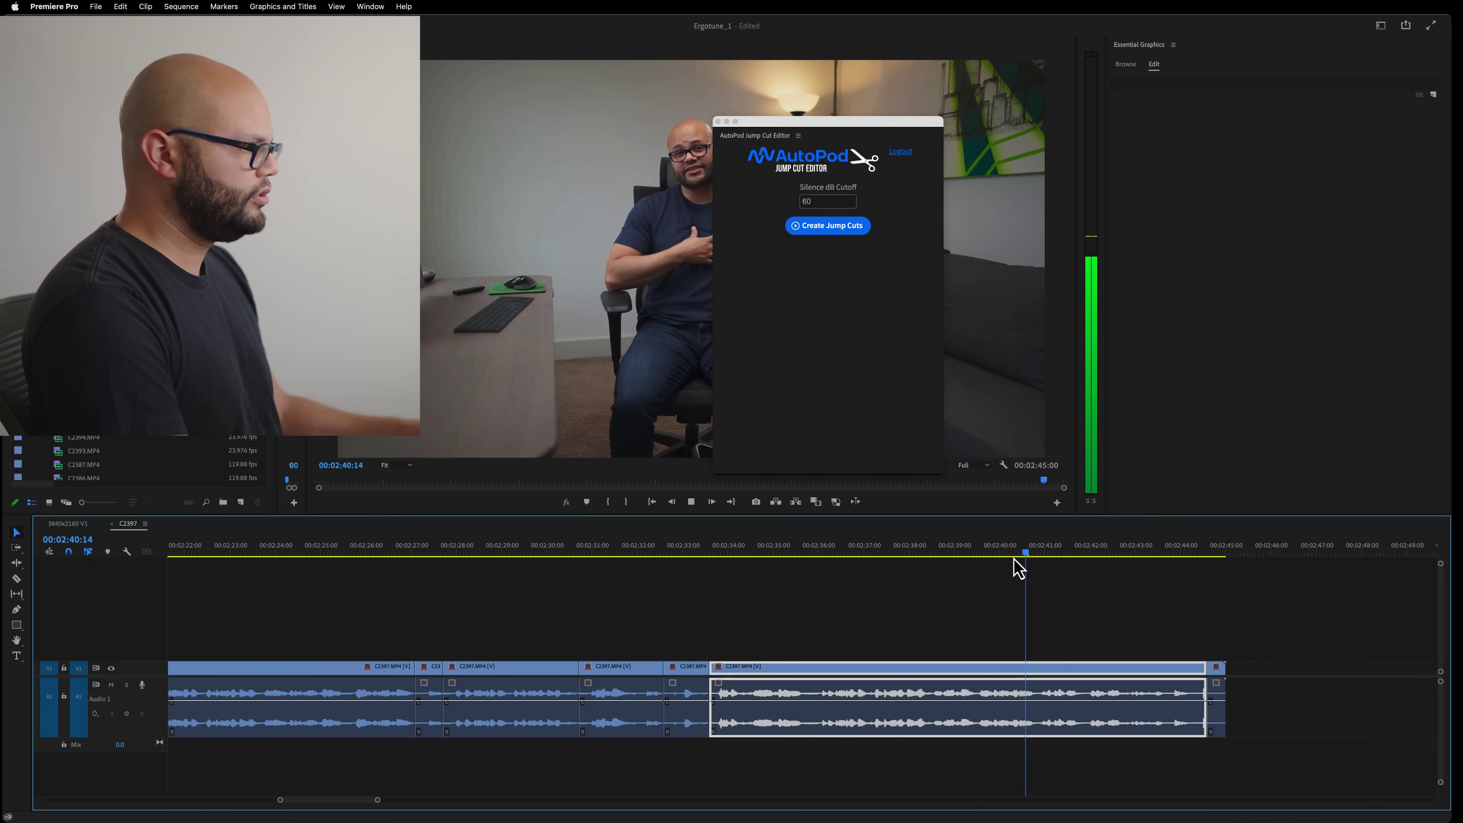
pyautogui.scroll(-2, 1017, 565)
pyautogui.scroll(2, 1014, 578)
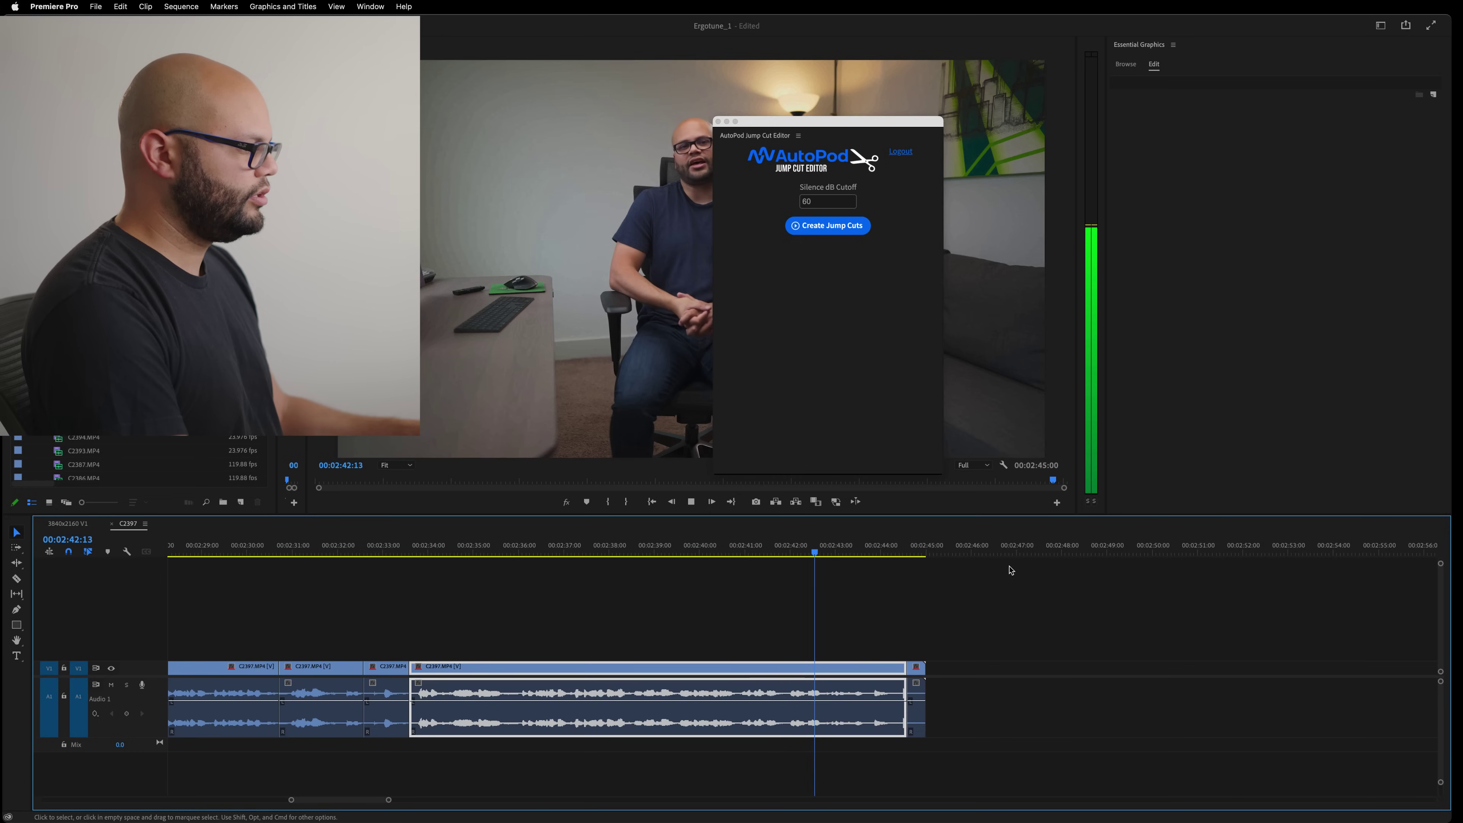
pyautogui.moveTo(765, 131); pyautogui.dragTo(971, 127)
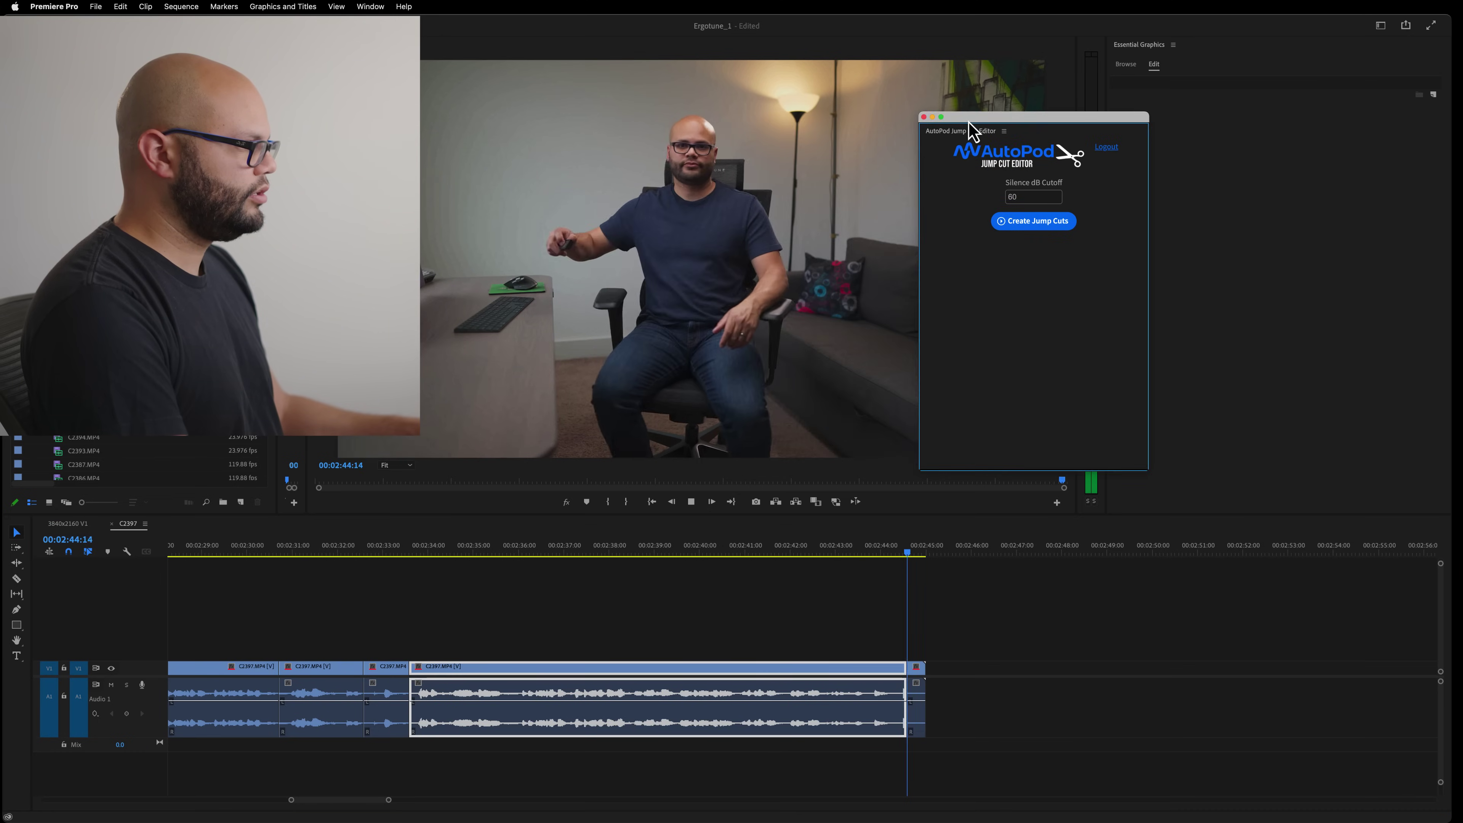
pyautogui.scroll(-2, 899, 562)
pyautogui.click(735, 573)
pyautogui.moveTo(729, 573); pyautogui.dragTo(438, 575)
pyautogui.press('space')
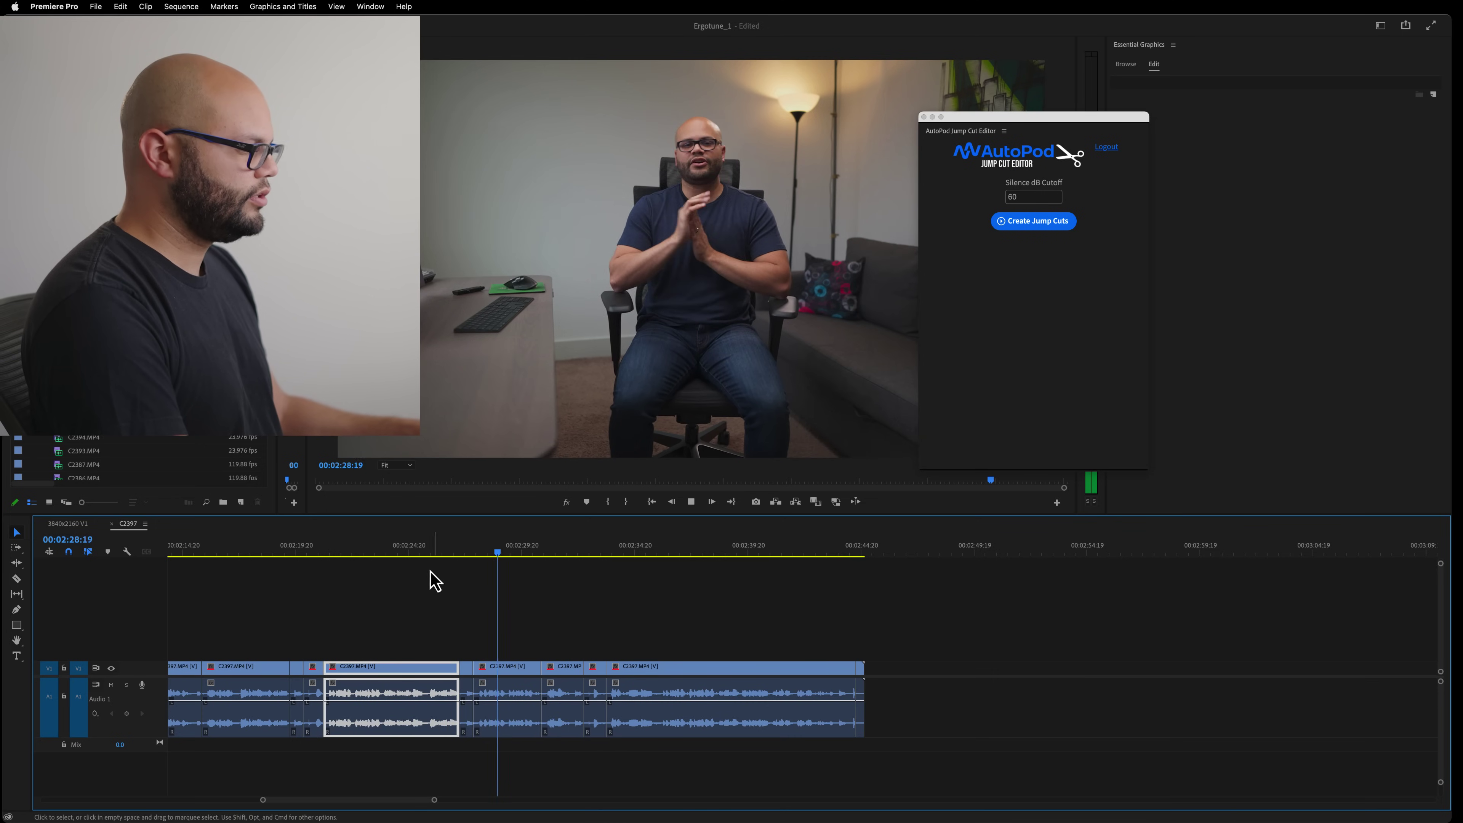
pyautogui.click(313, 557)
# Stop playback and scrub the guest's sub-clip sequence to preview the podcast footage
pyautogui.press('space')
pyautogui.scroll(-10, 424, 597)
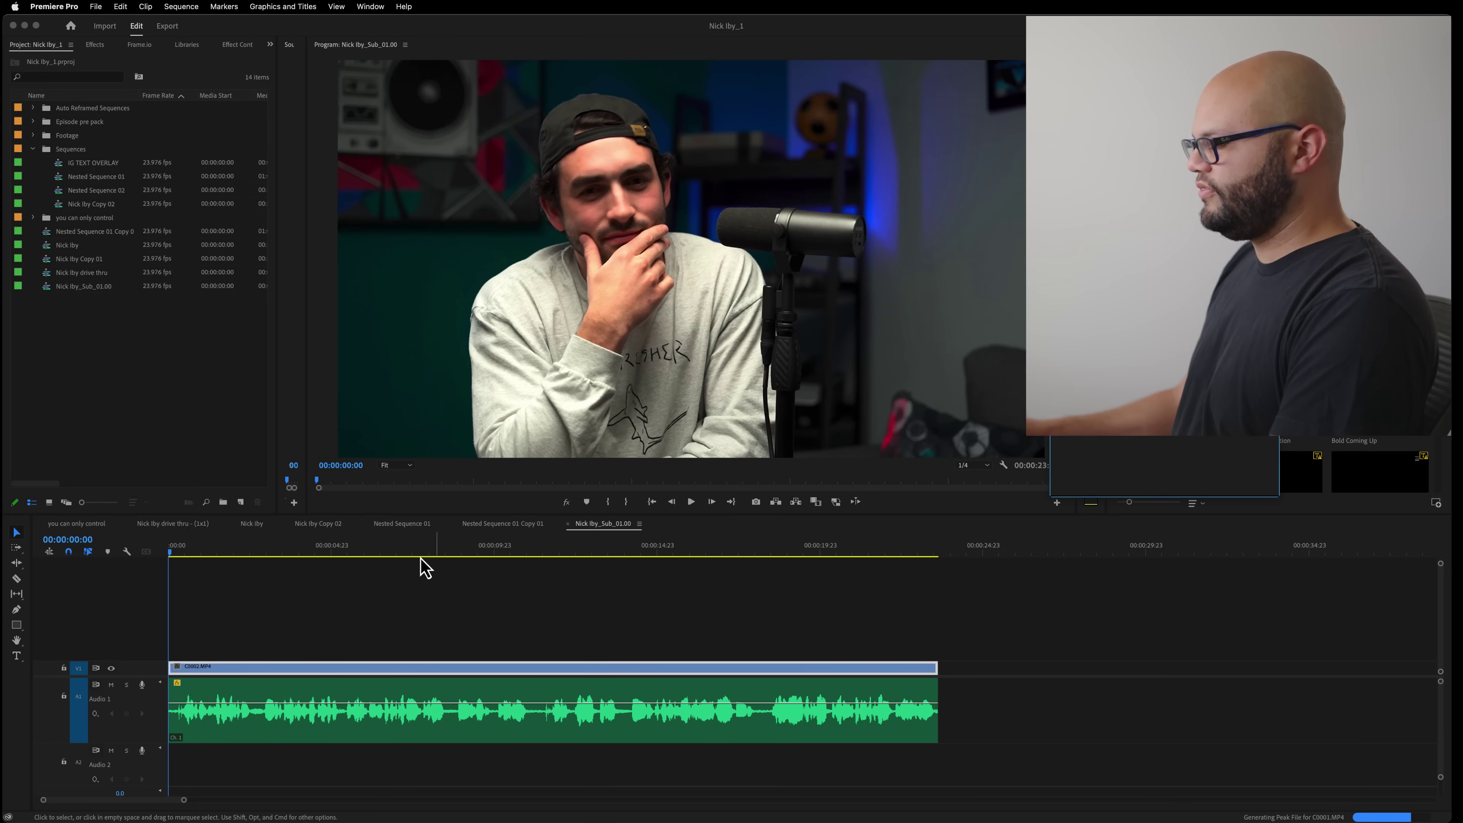
pyautogui.moveTo(506, 562); pyautogui.dragTo(287, 562)
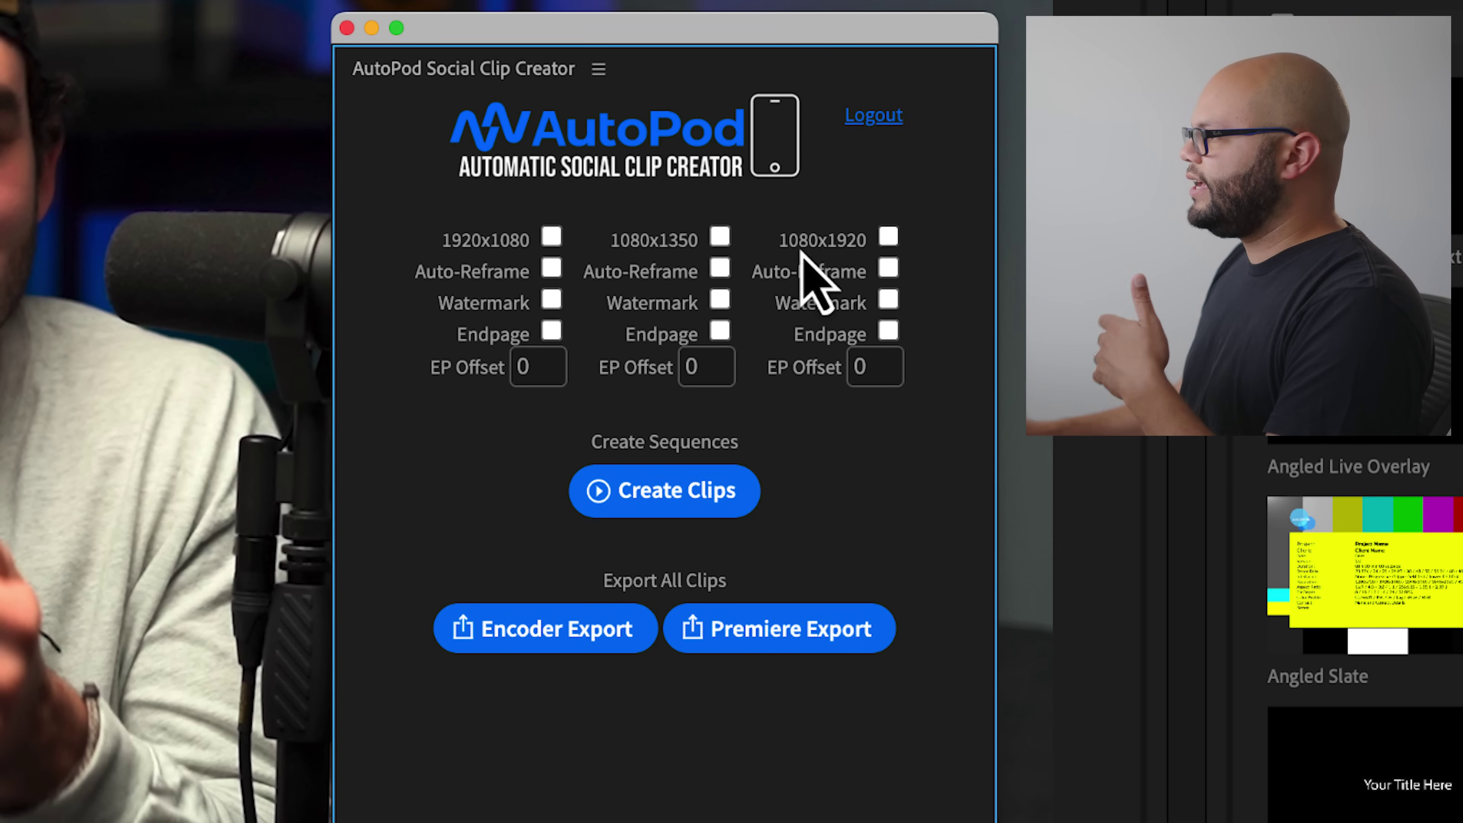
# Tick the 1080x1920 output and the Auto-Reframe checkbox beneath it
pyautogui.click(890, 238)
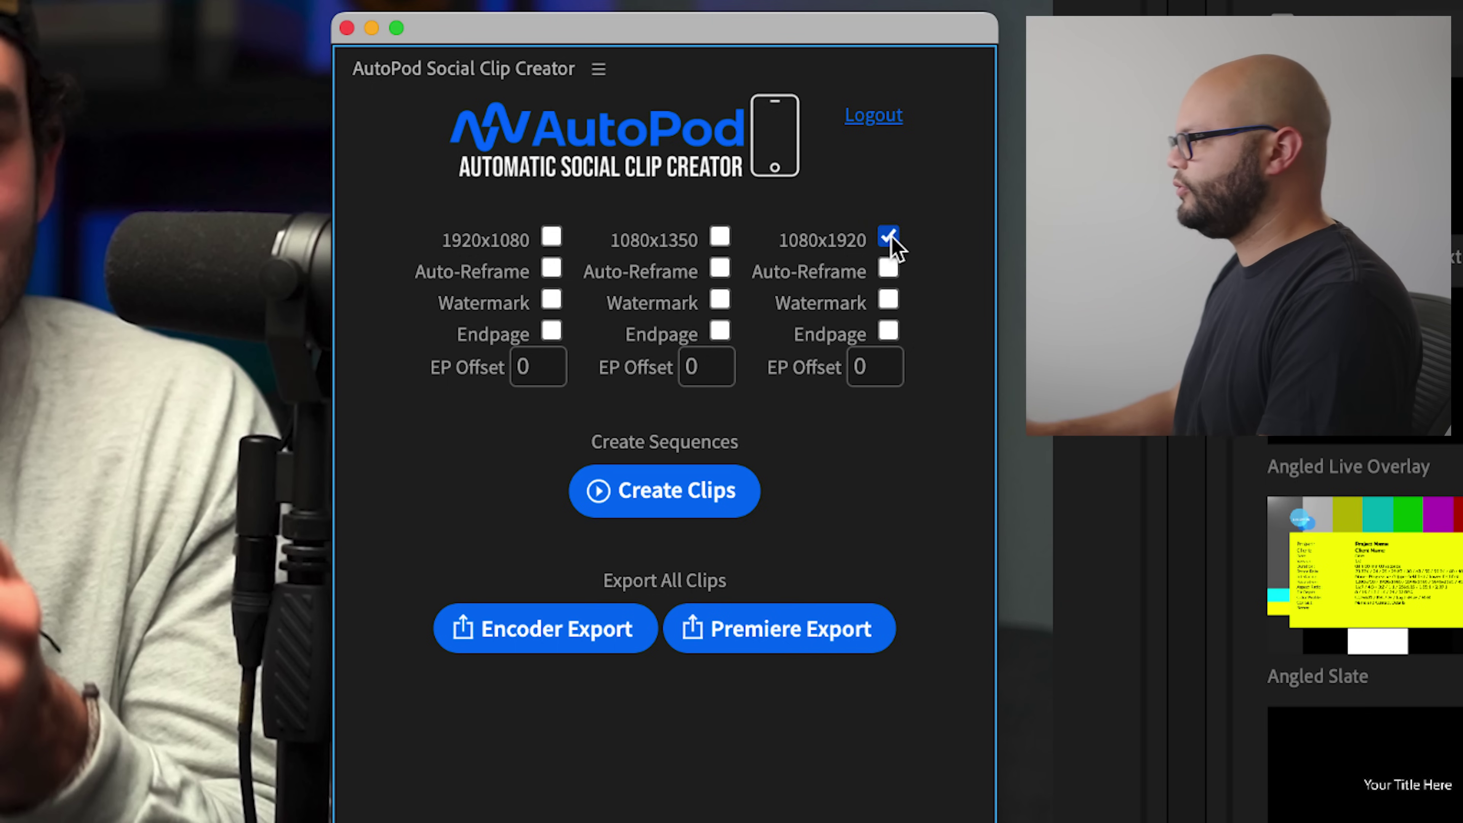
pyautogui.click(887, 272)
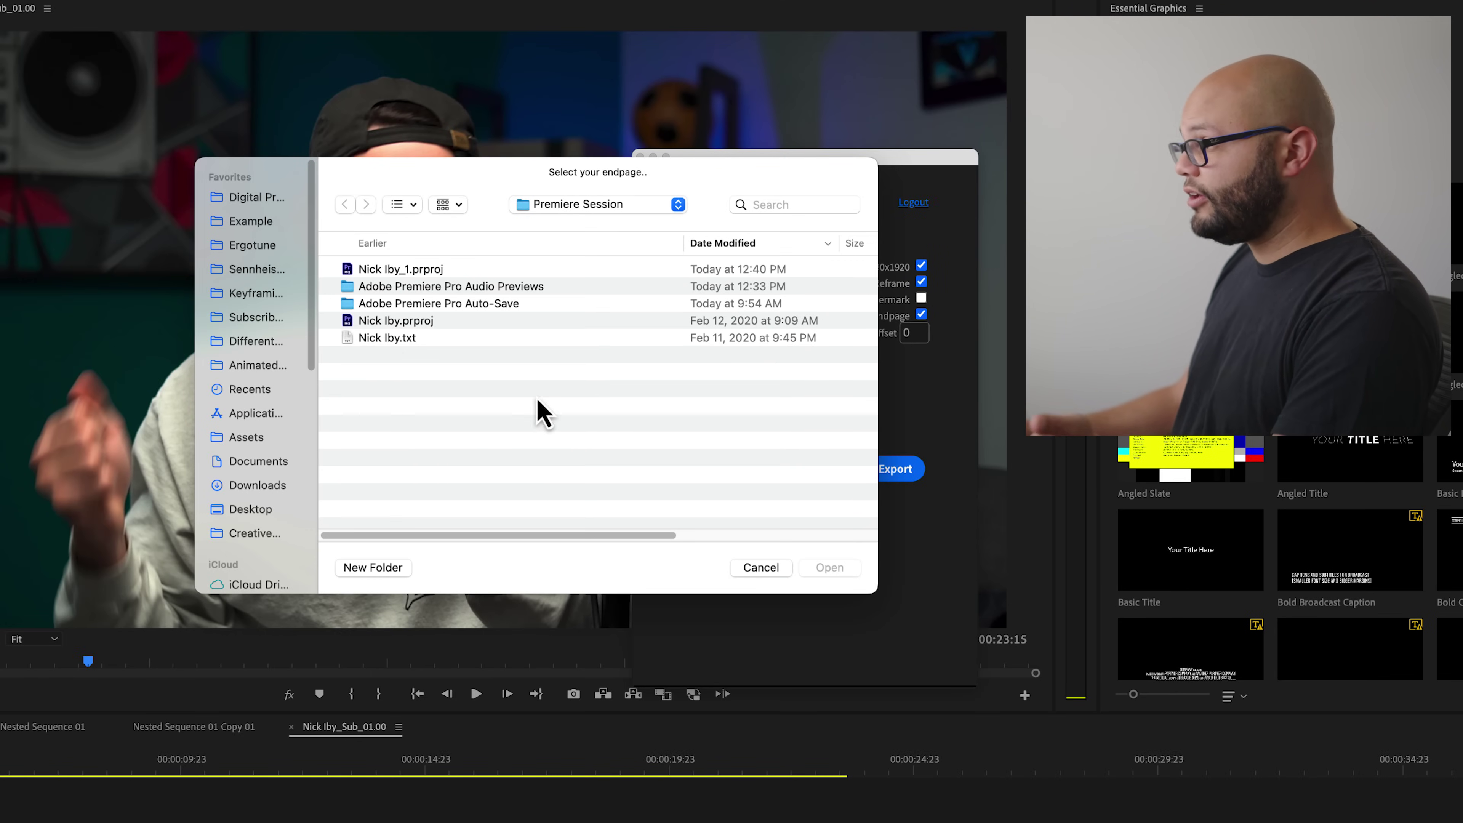
# Cancel the endpage and watermark file choosers for the vertical clip
pyautogui.click(761, 567)
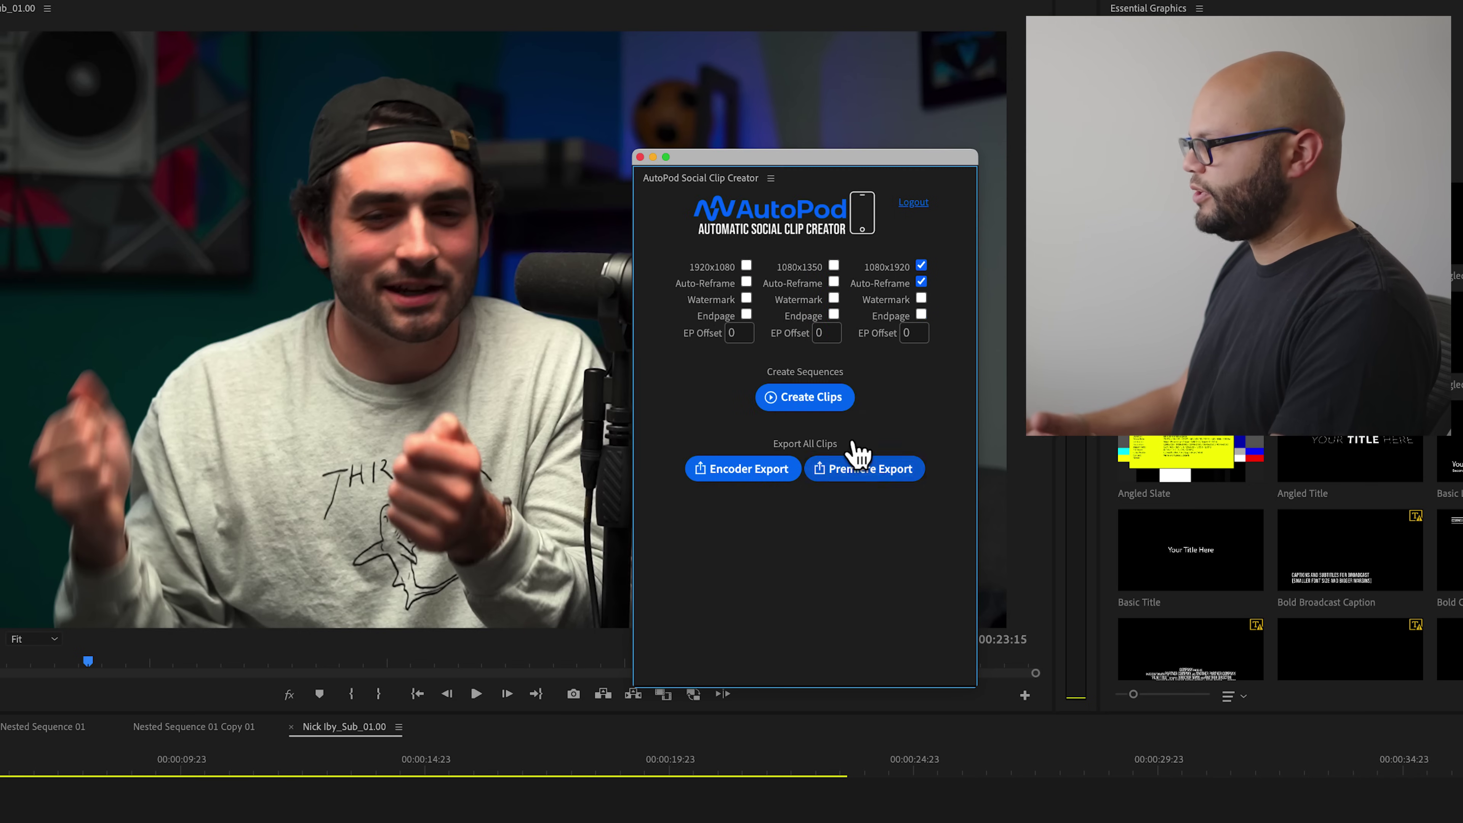
pyautogui.click(921, 298)
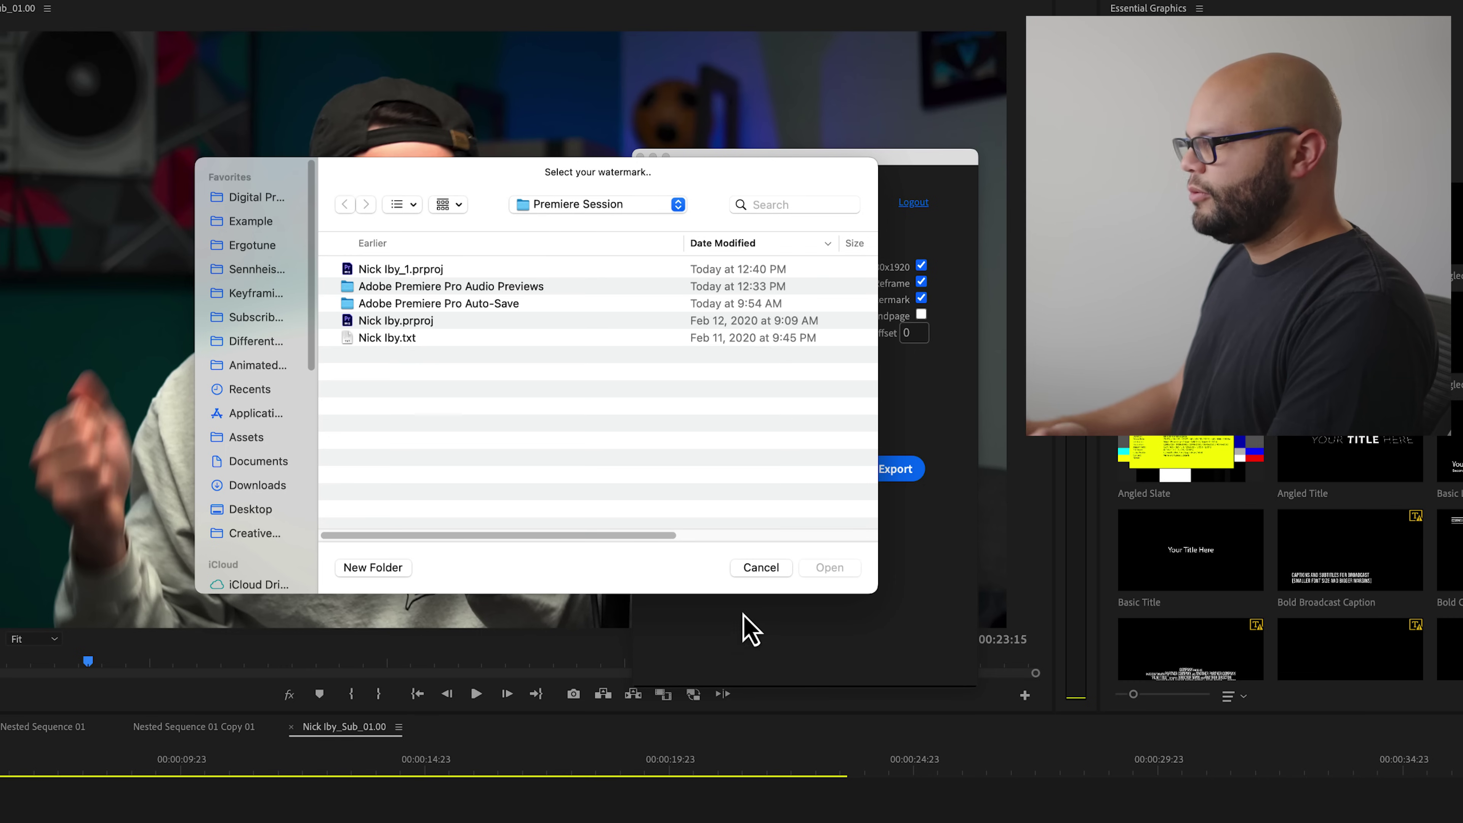
pyautogui.click(771, 573)
pyautogui.click(913, 333)
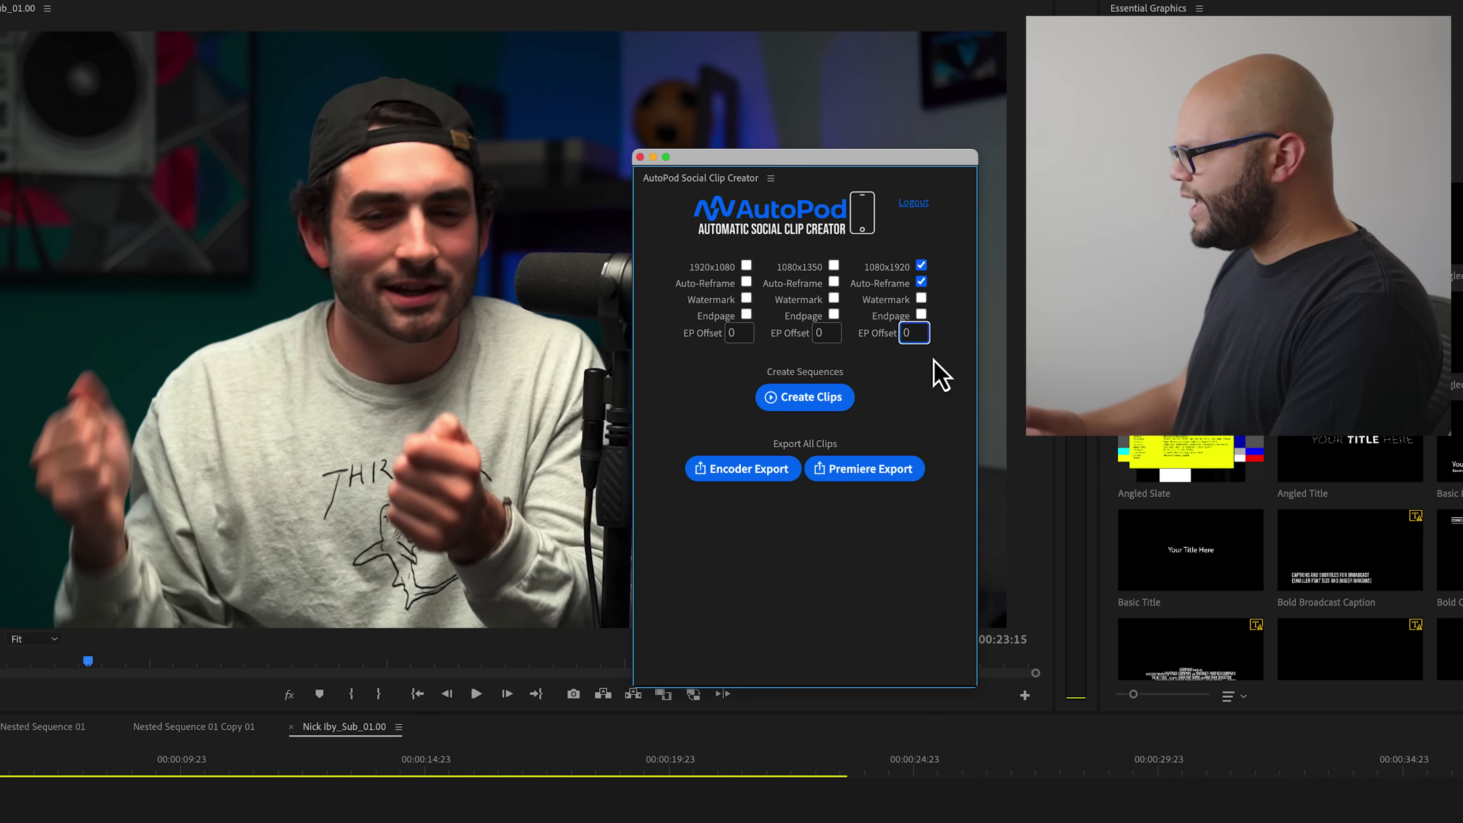
pyautogui.click(923, 322)
# Enable Endpage and choose Social > Untitled-1.jpg as the vertical clip's endpage image
pyautogui.click(922, 315)
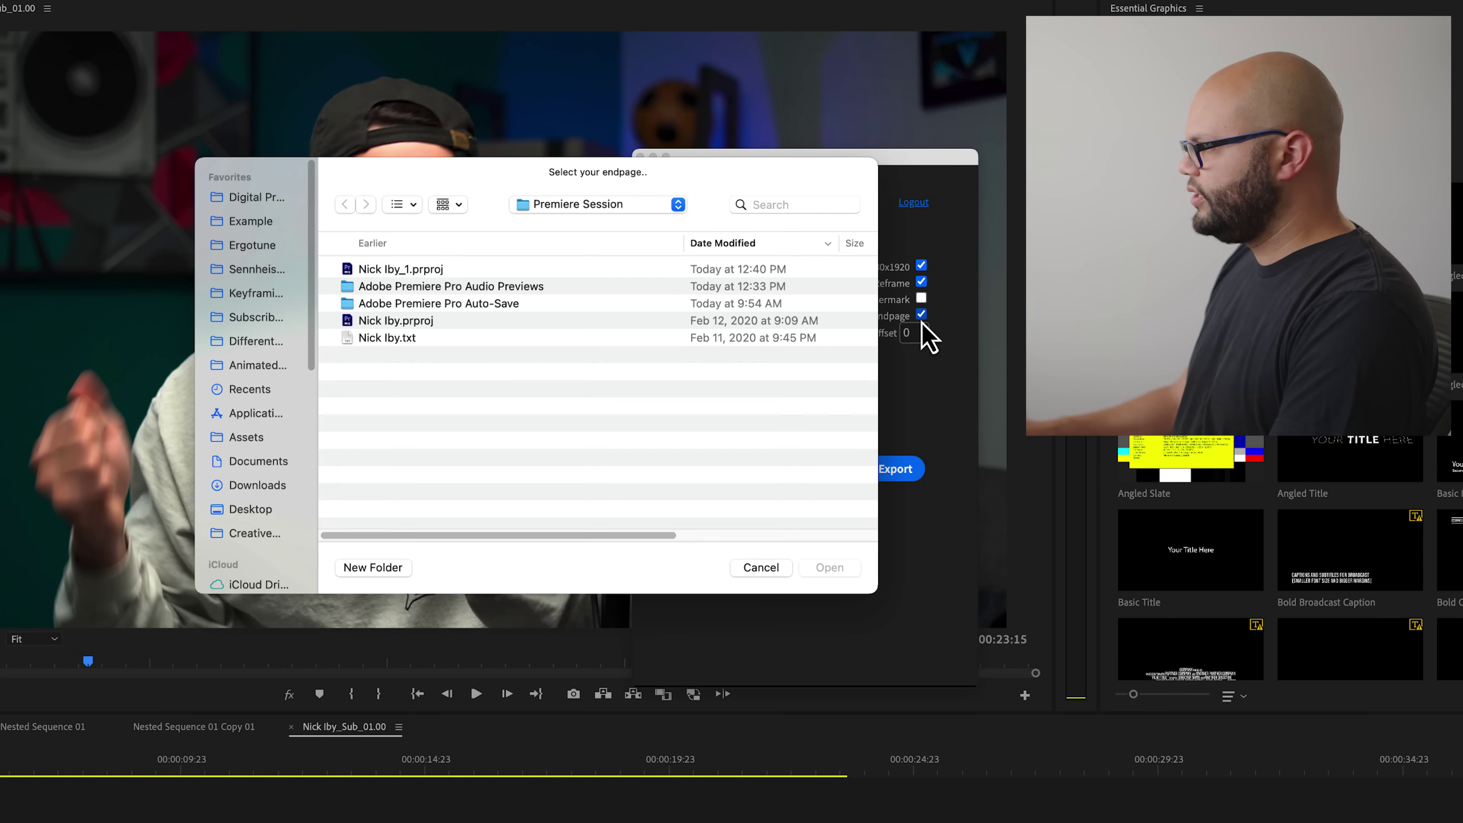
pyautogui.click(543, 215)
pyautogui.click(550, 222)
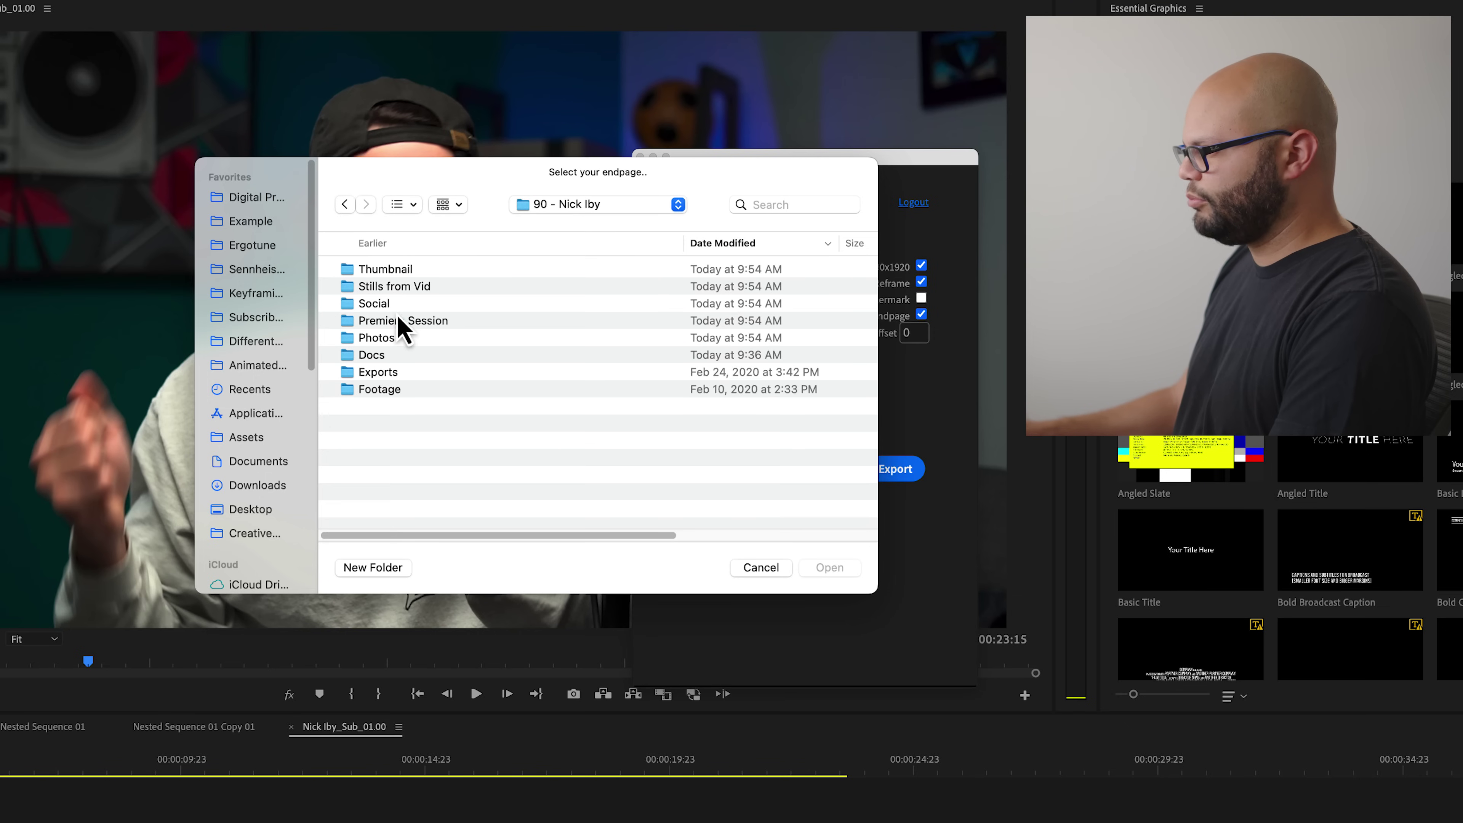
pyautogui.doubleClick(373, 303)
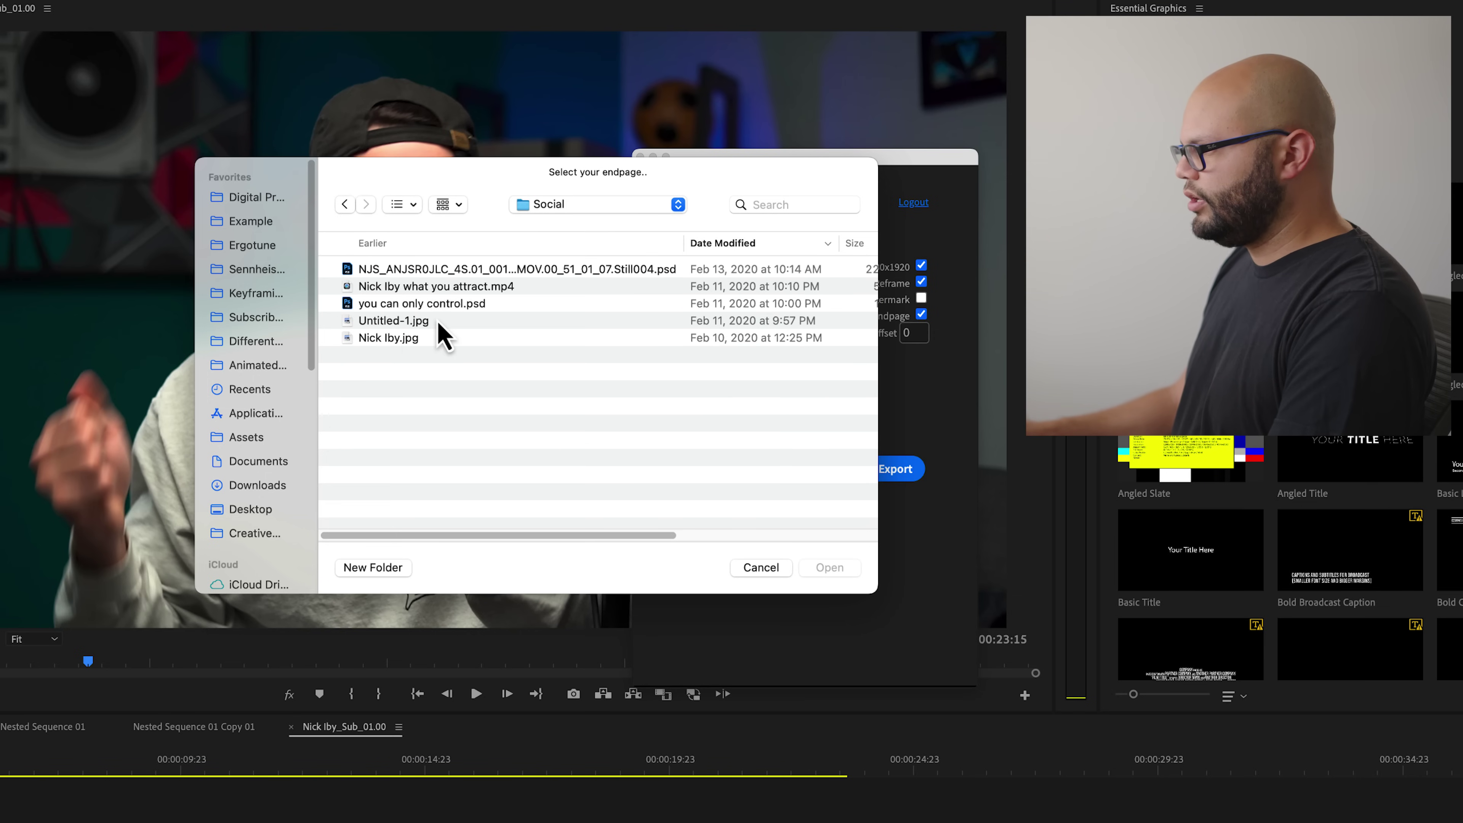
pyautogui.click(439, 323)
pyautogui.press('space')
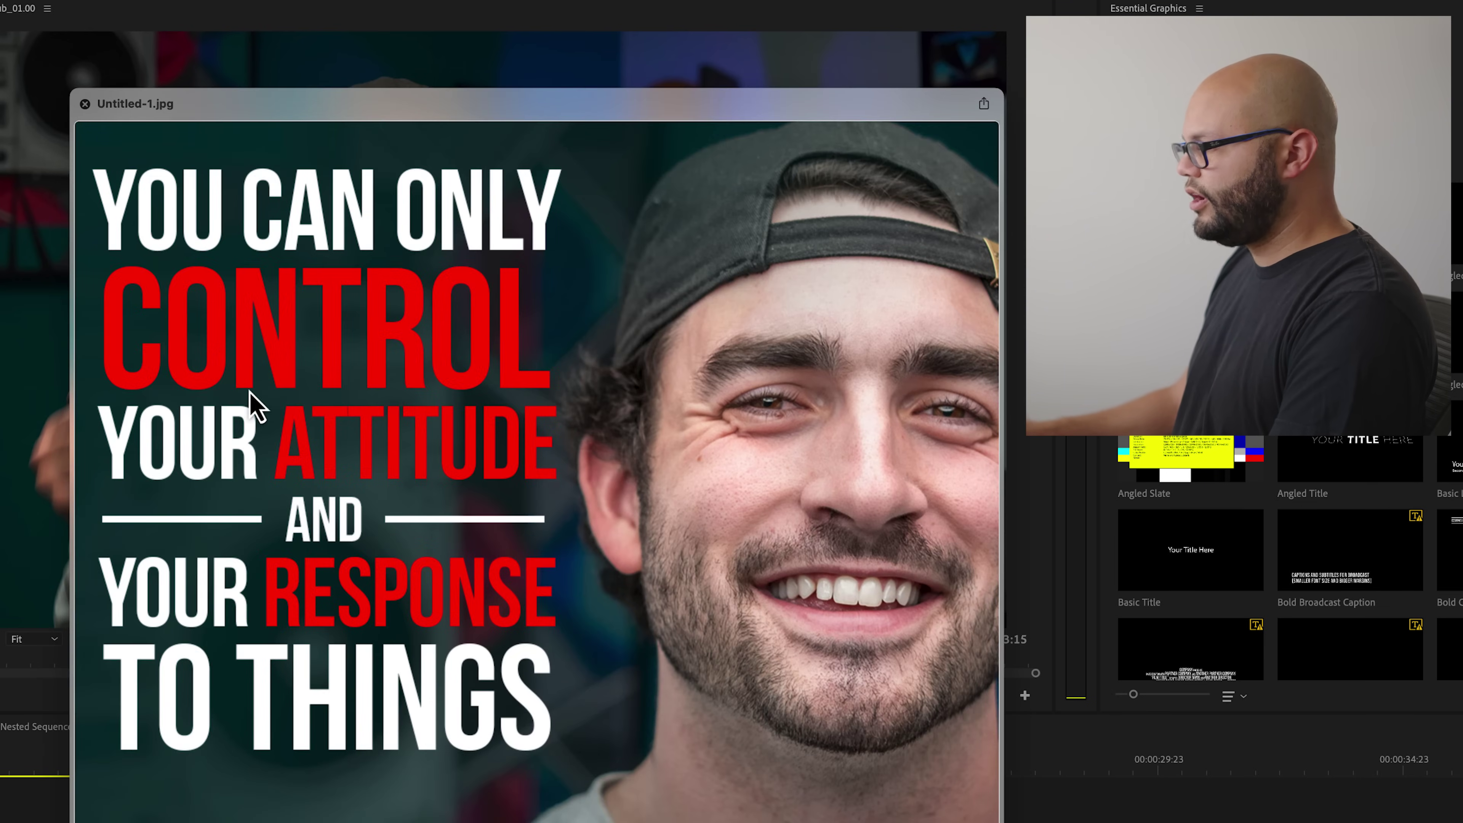
pyautogui.press('space')
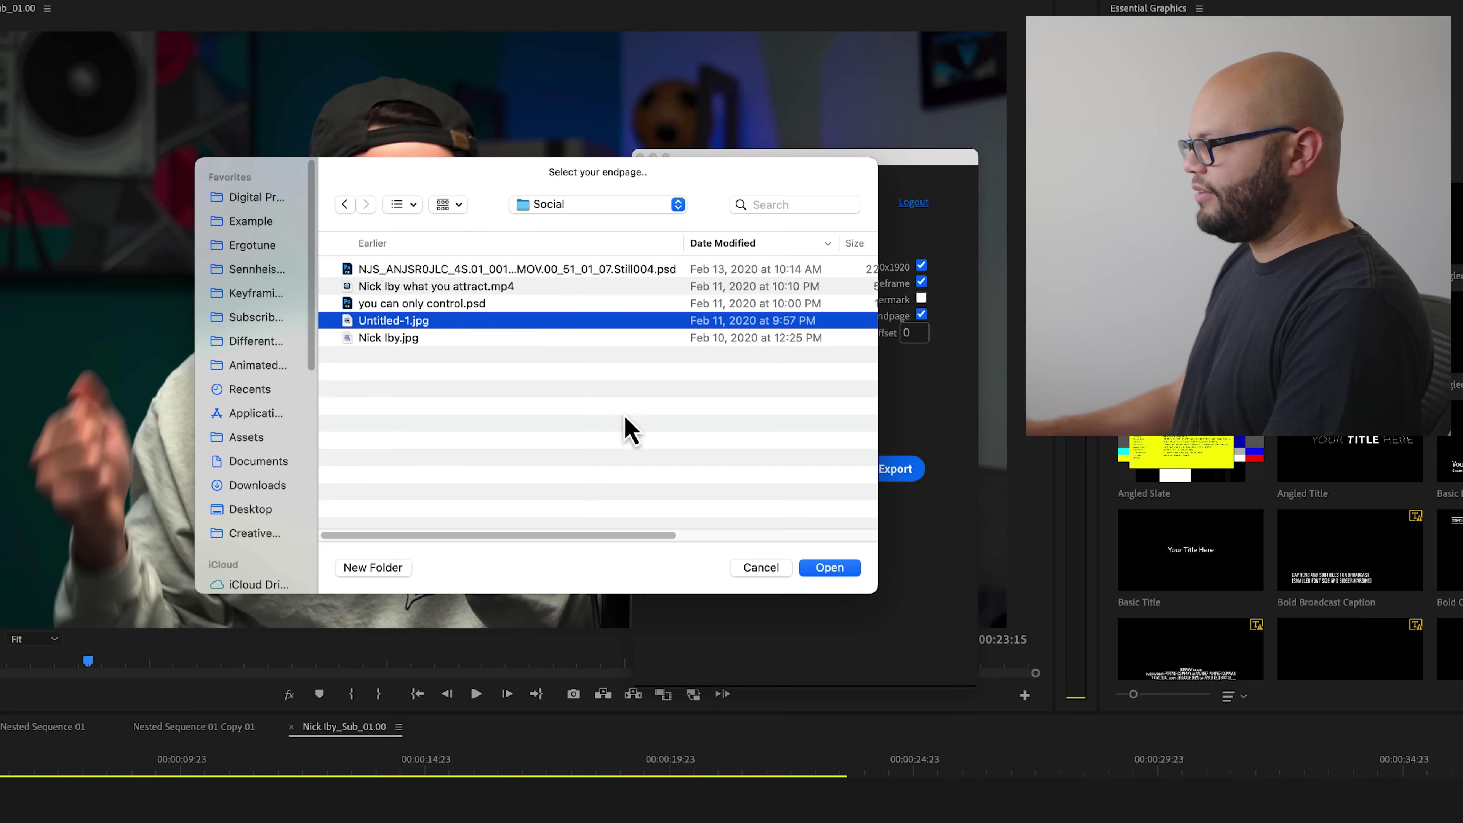
pyautogui.click(848, 569)
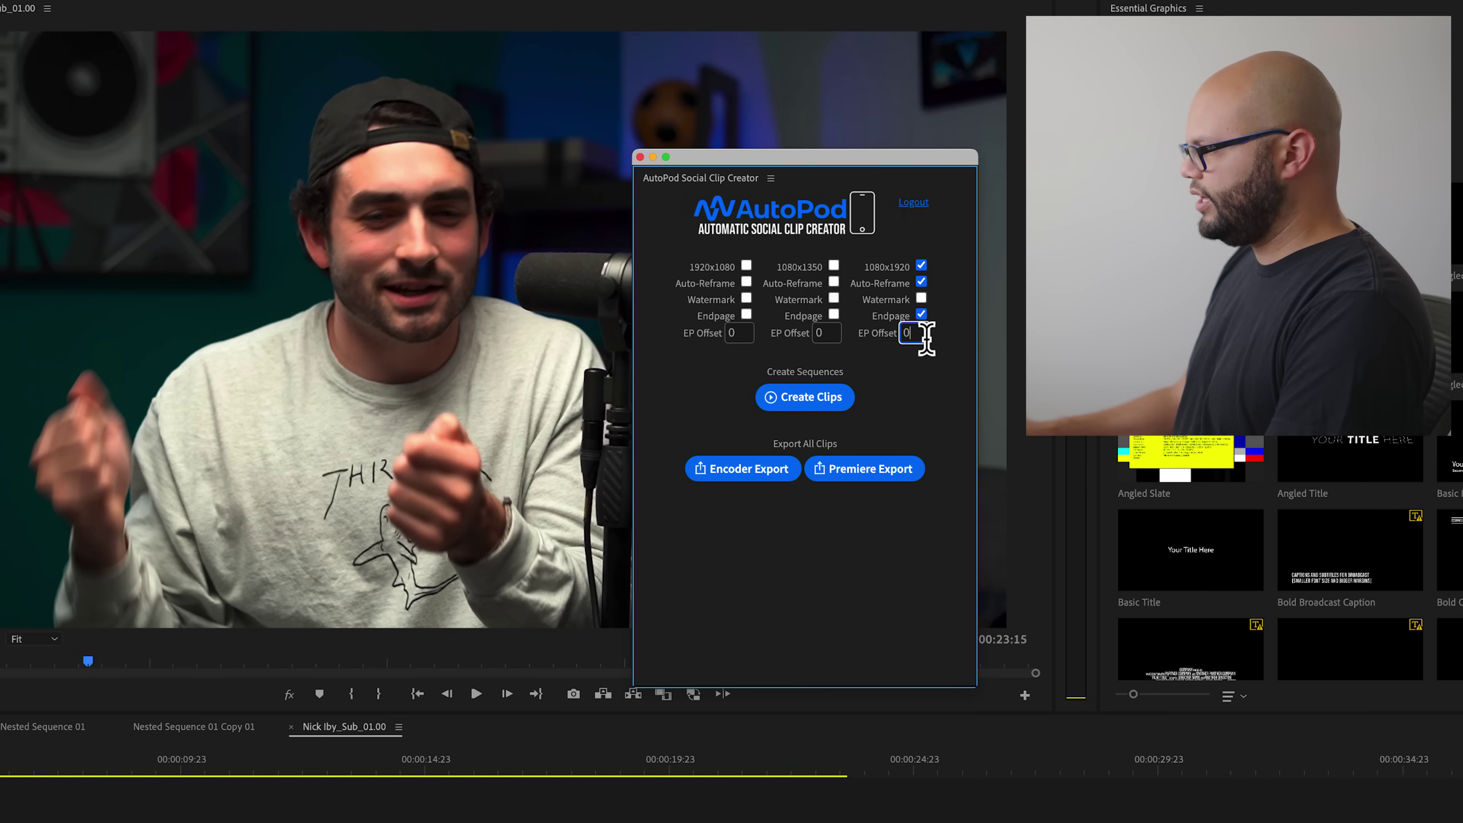
# Set the EP Offset to 3 and create the clips
pyautogui.press('BackSpace')
pyautogui.write('3')
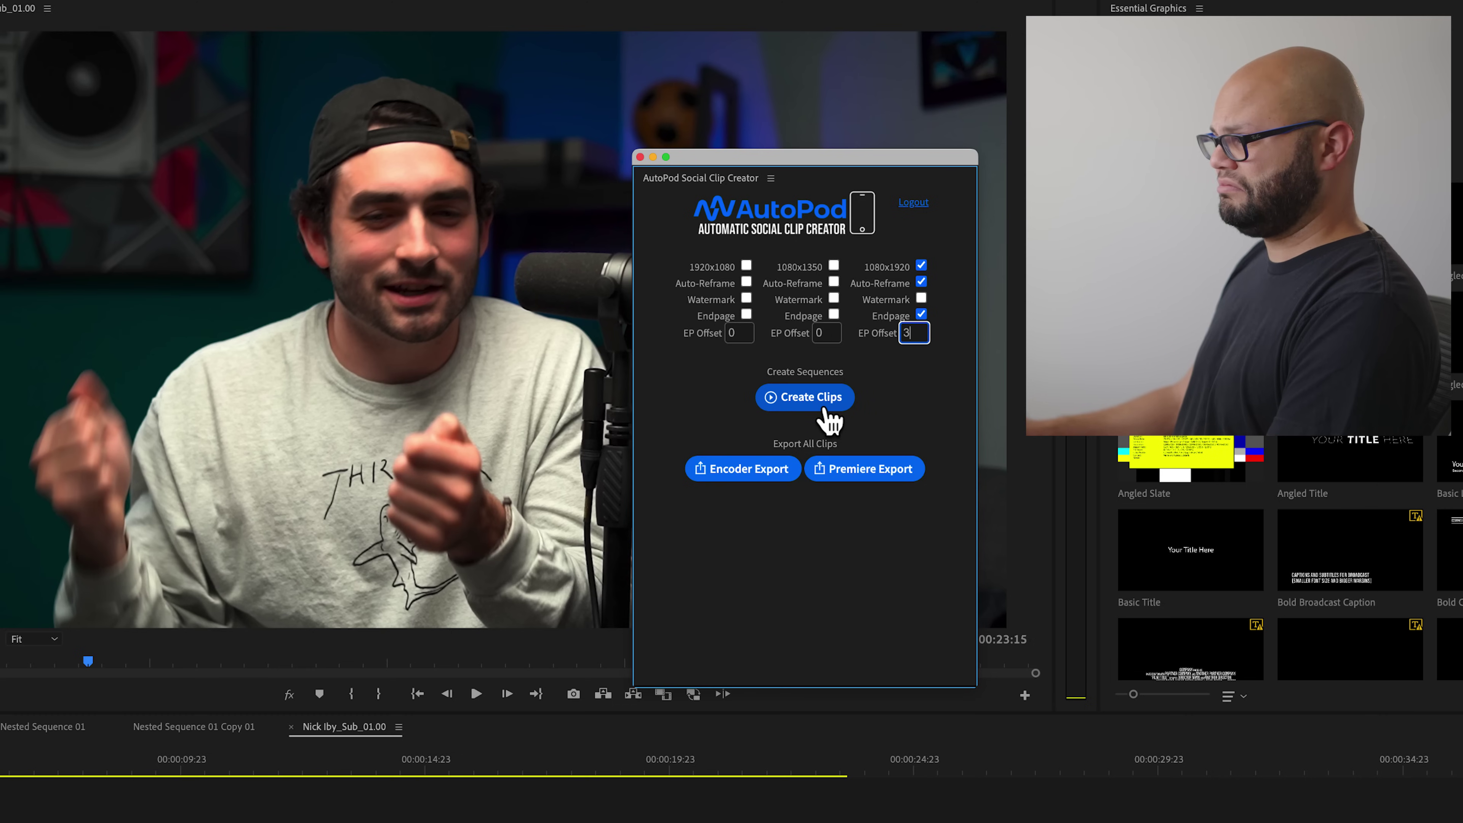
pyautogui.click(830, 407)
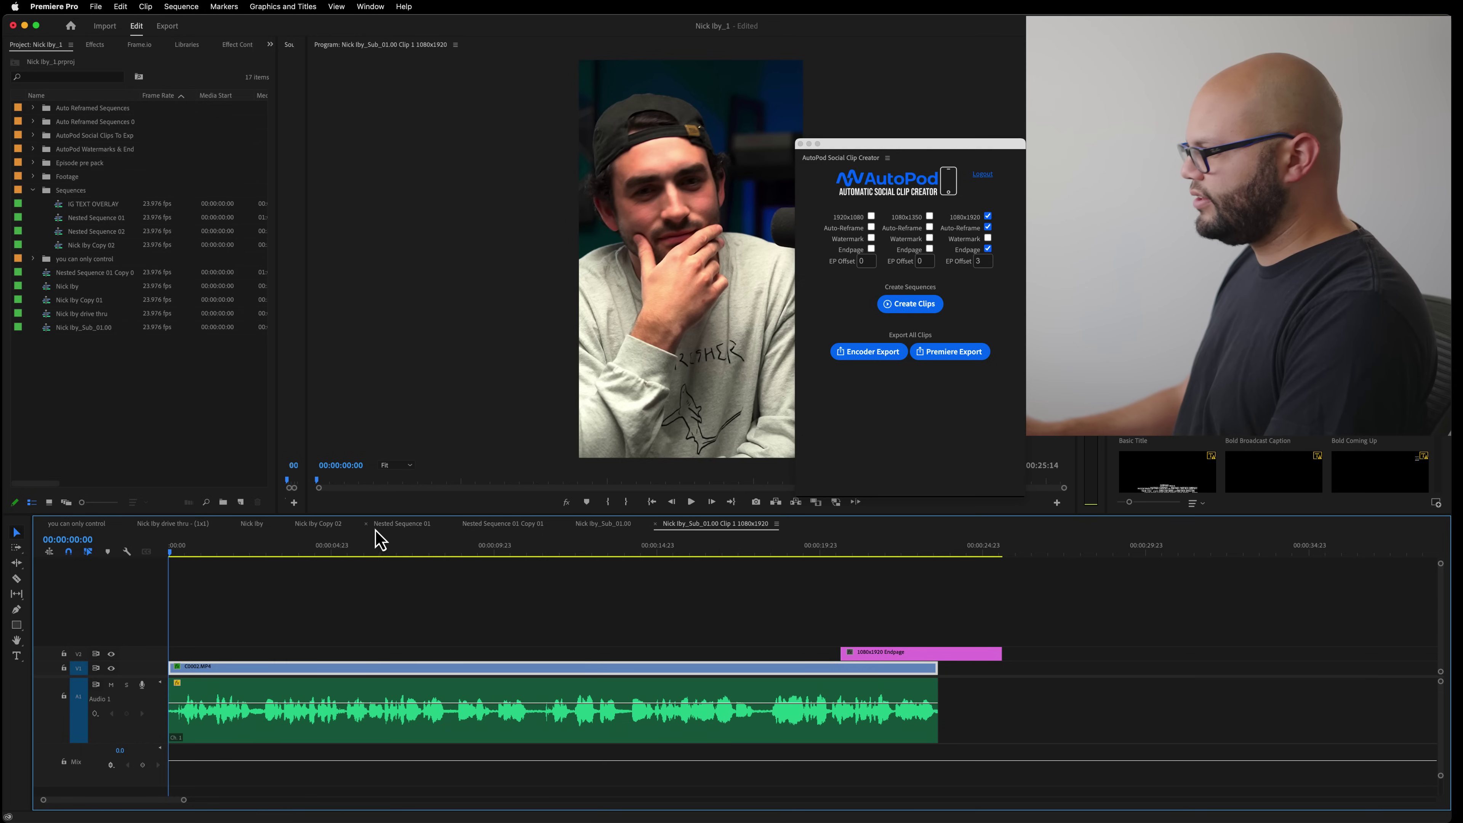
# Play and scrub the new 1080x1920 clip, selecting the Endpage clip near its end
pyautogui.press('space')
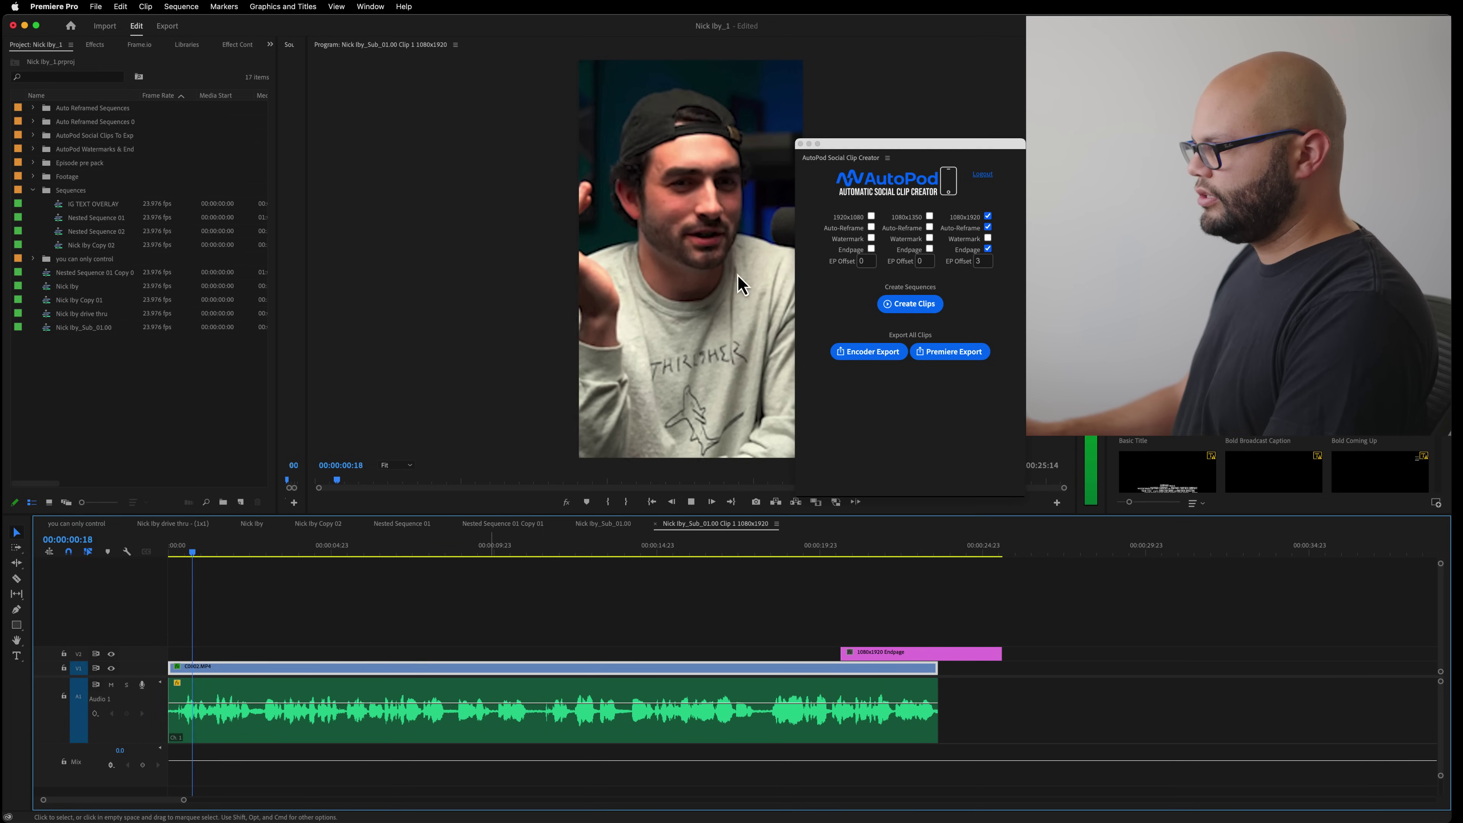
pyautogui.moveTo(618, 553); pyautogui.dragTo(852, 558)
pyautogui.click(887, 654)
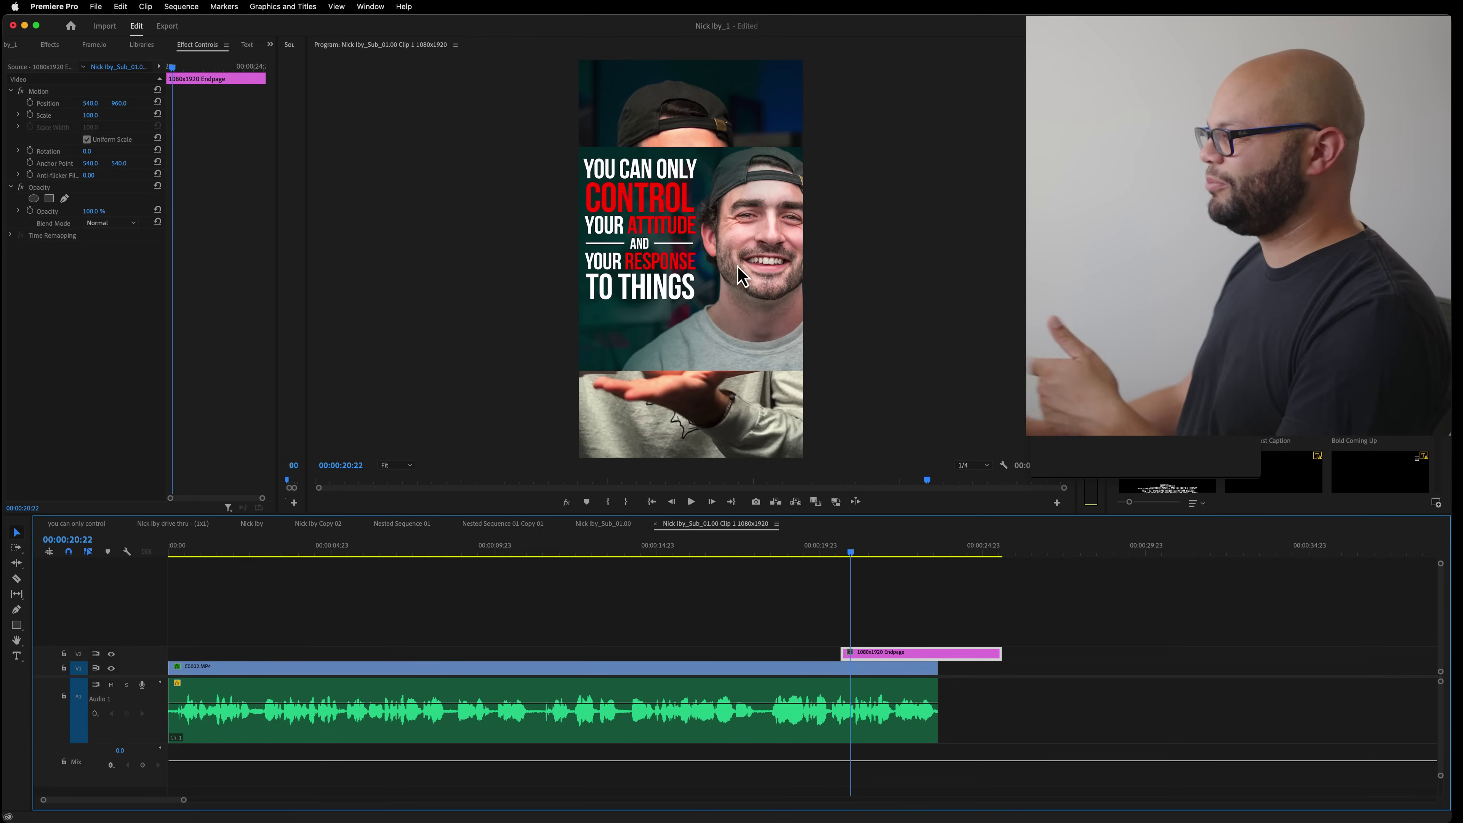
pyautogui.moveTo(891, 556)
pyautogui.mouseDown()
pyautogui.moveTo(875, 556)
pyautogui.moveTo(890, 557)
pyautogui.mouseUp()
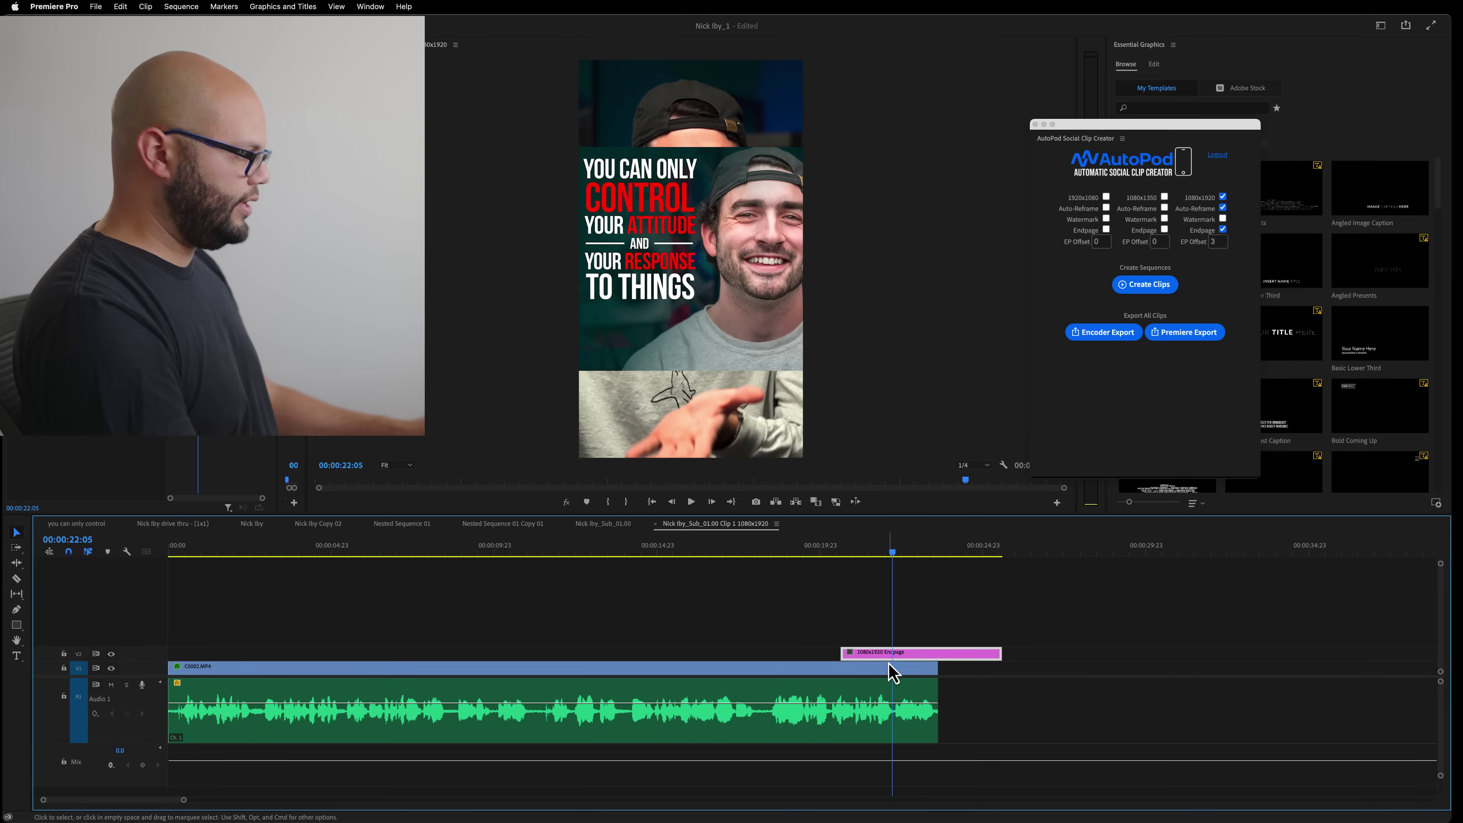
pyautogui.scroll(3, 921, 562)
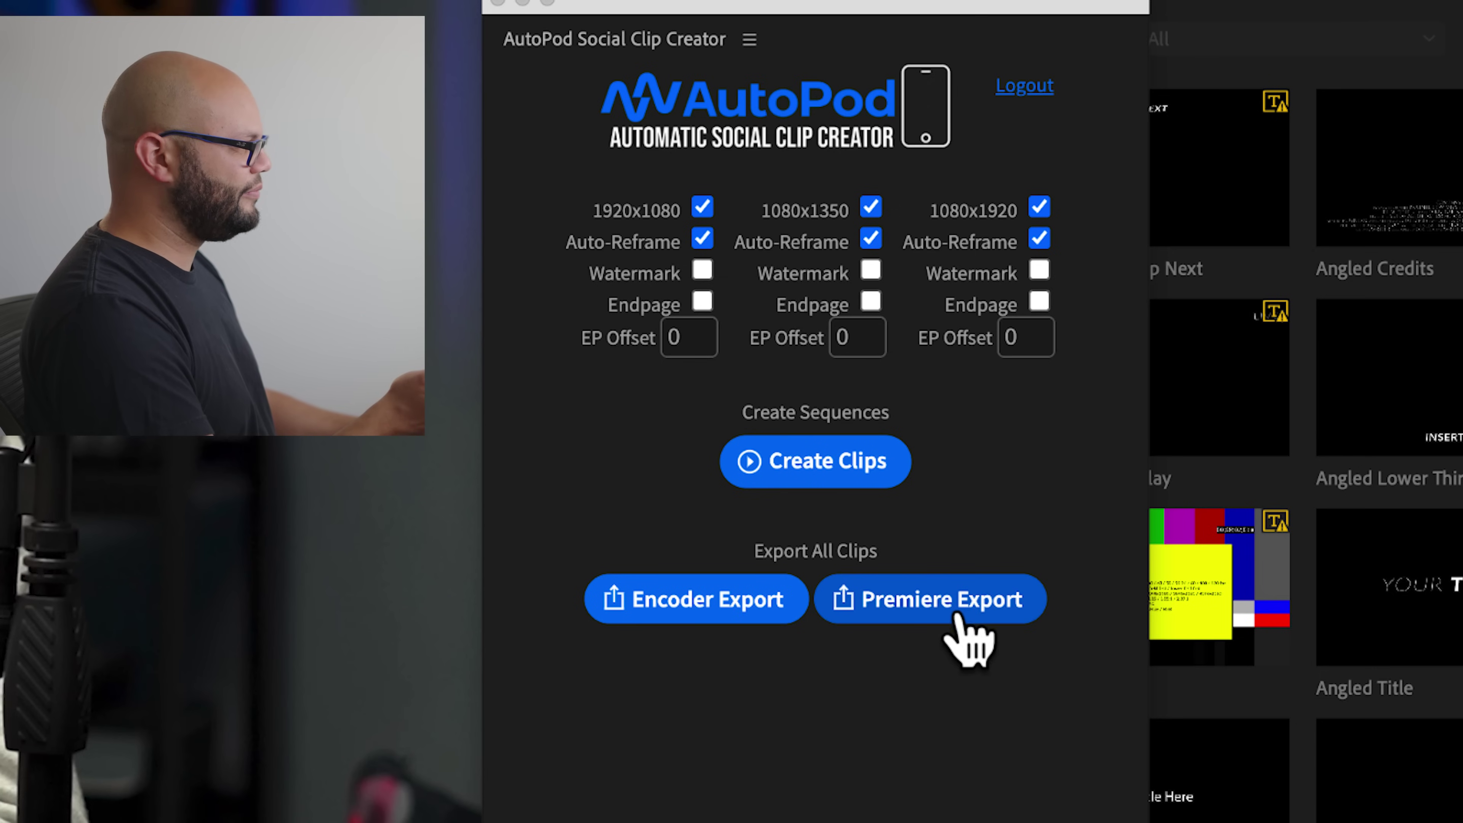
# Export the 1920x1080, 1080x1350 and 1080x1920 clips with Premiere Export
pyautogui.click(957, 617)
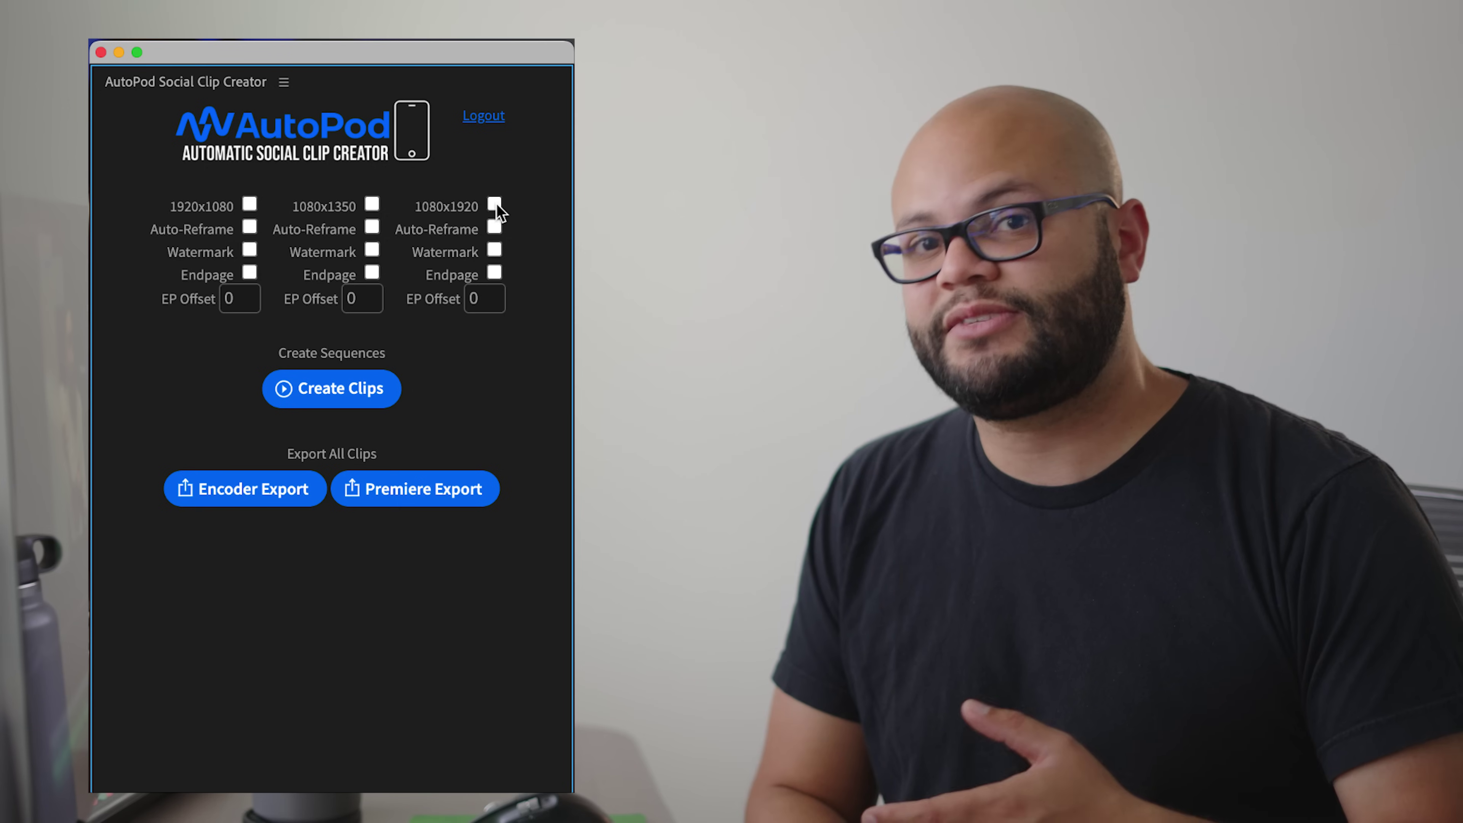
# Re-check the 1080x1920 format, leaving all other options off
pyautogui.click(495, 204)
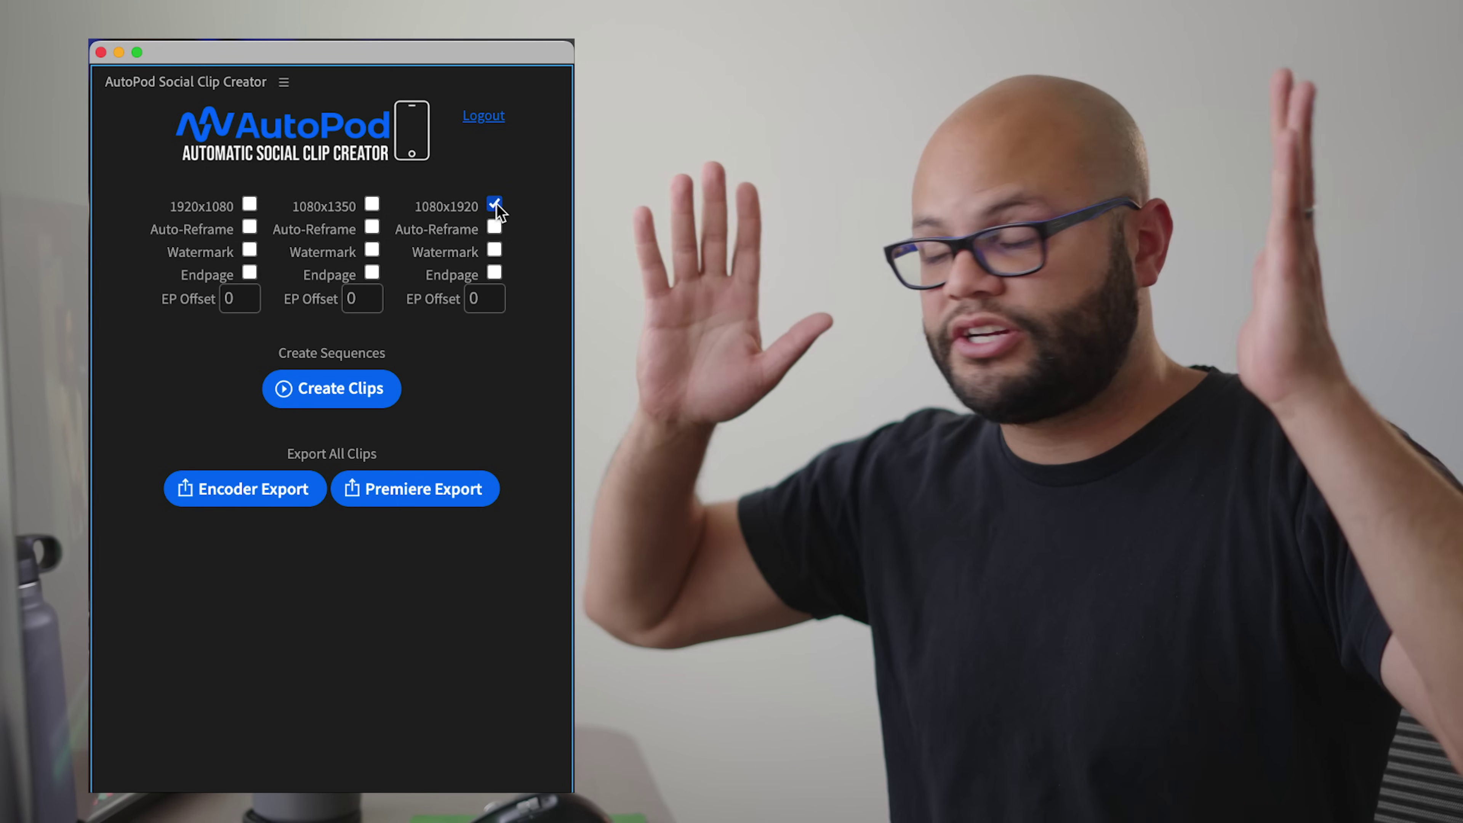